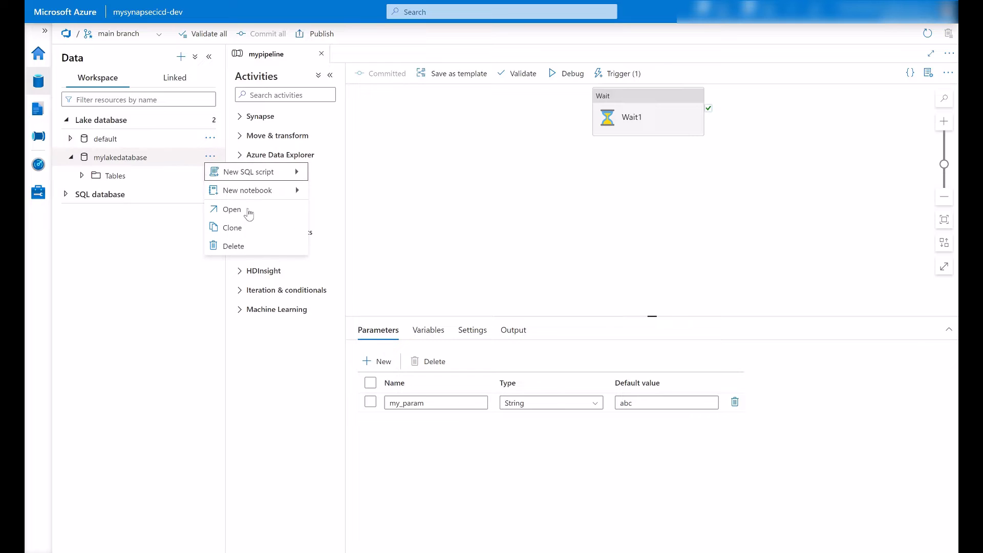
Open mylakedatabase and review the general and storage settings of Table_1 and Table_2.
click(230, 208)
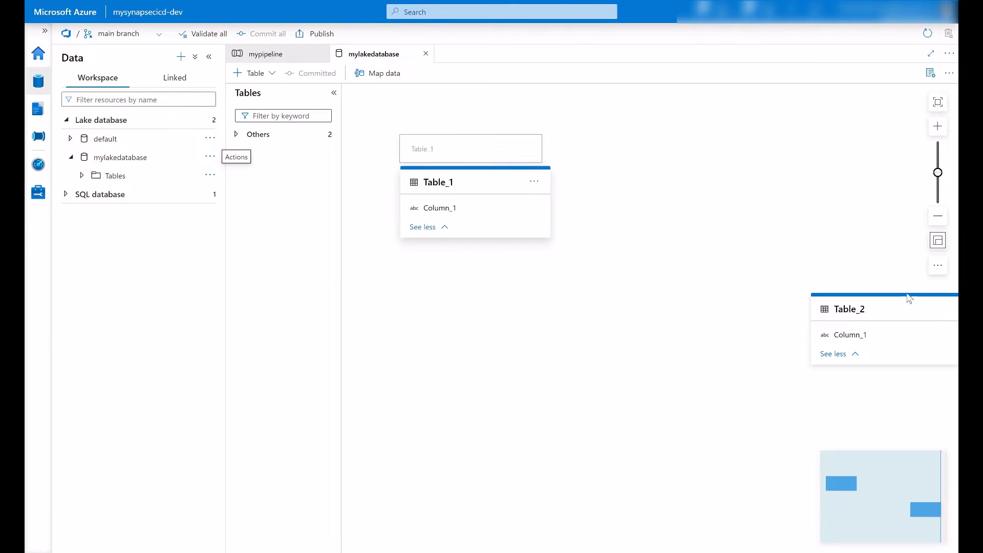
click(501, 187)
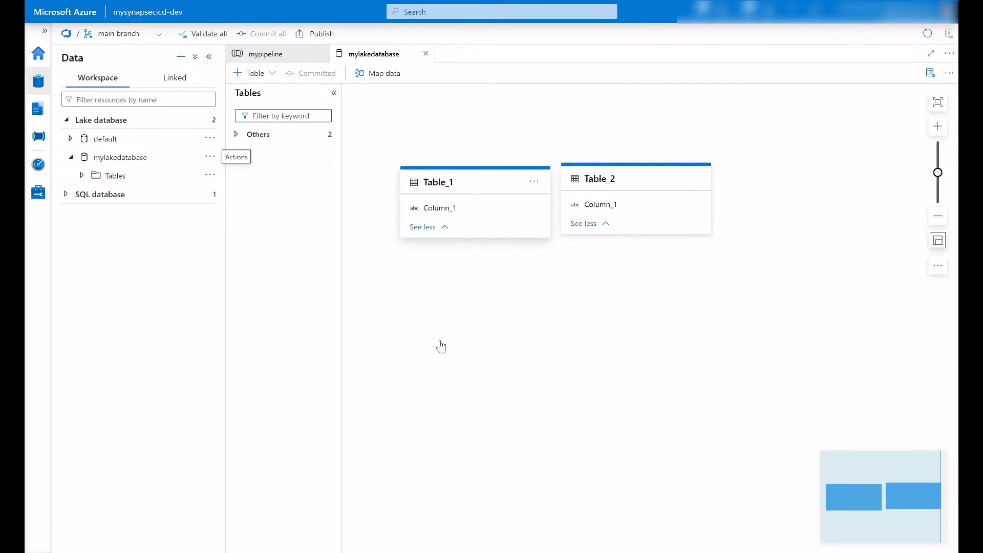
click(391, 451)
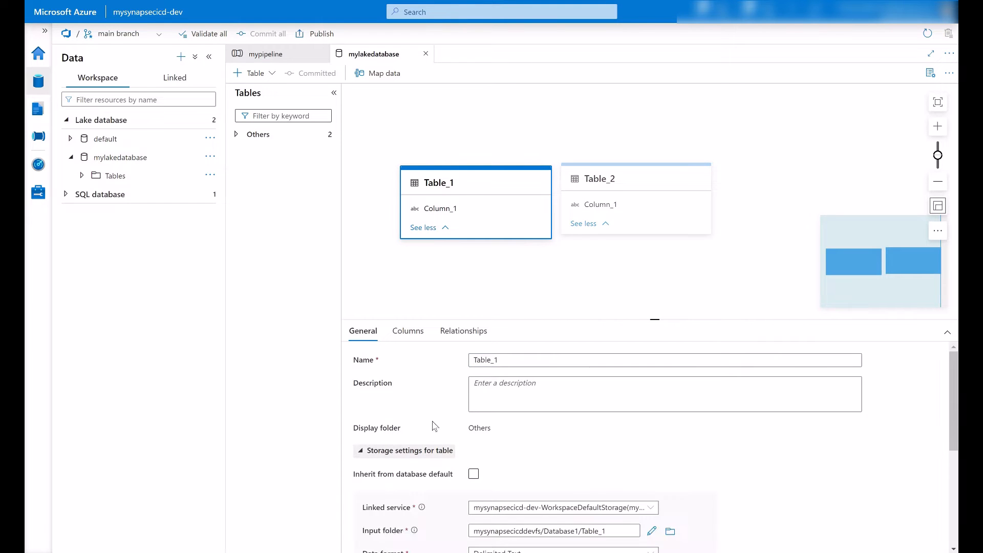
click(615, 197)
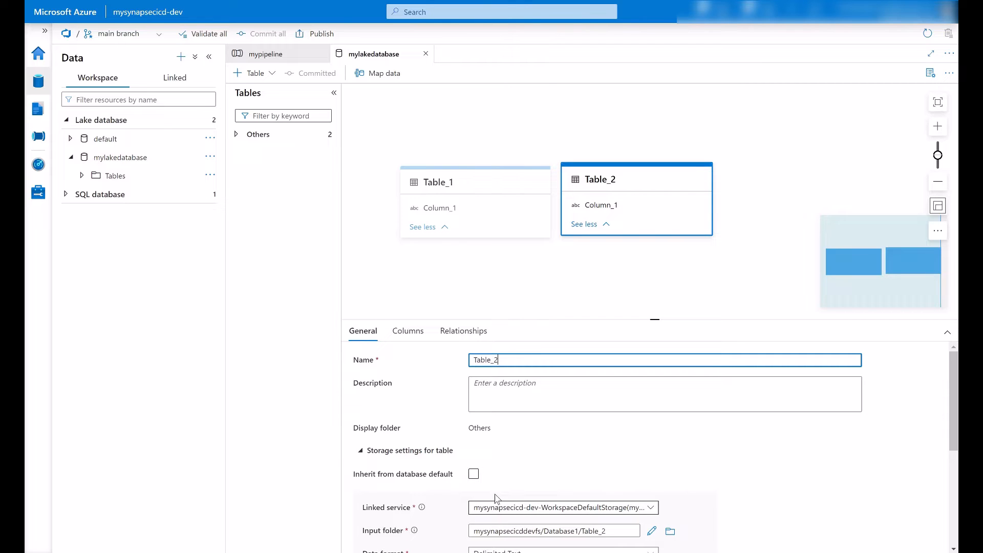
click(487, 191)
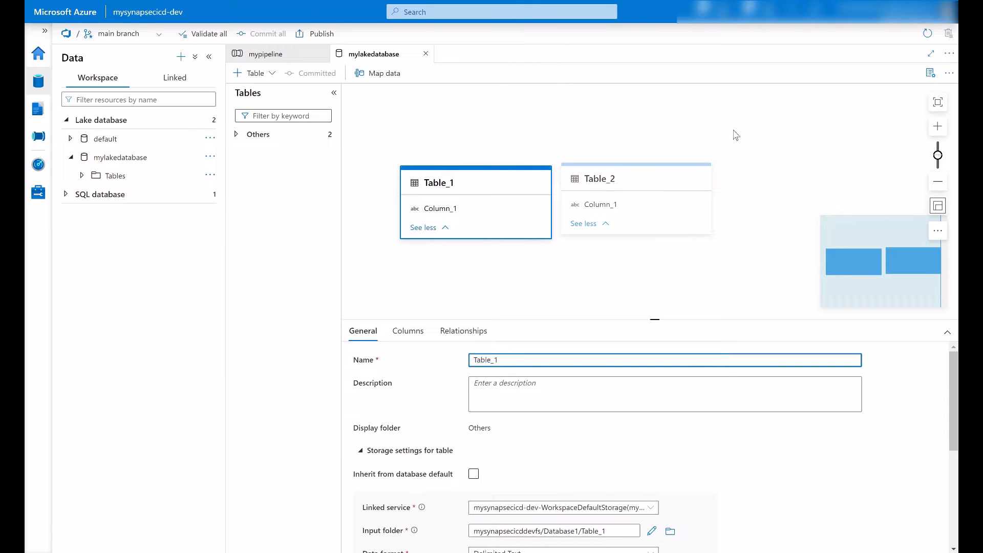
Switch to Azure DevOps, open TemplateParametersForWorkspace.json on the workspace_publish branch and highlight the name of the trigger's my_param parameter.
click(322, 61)
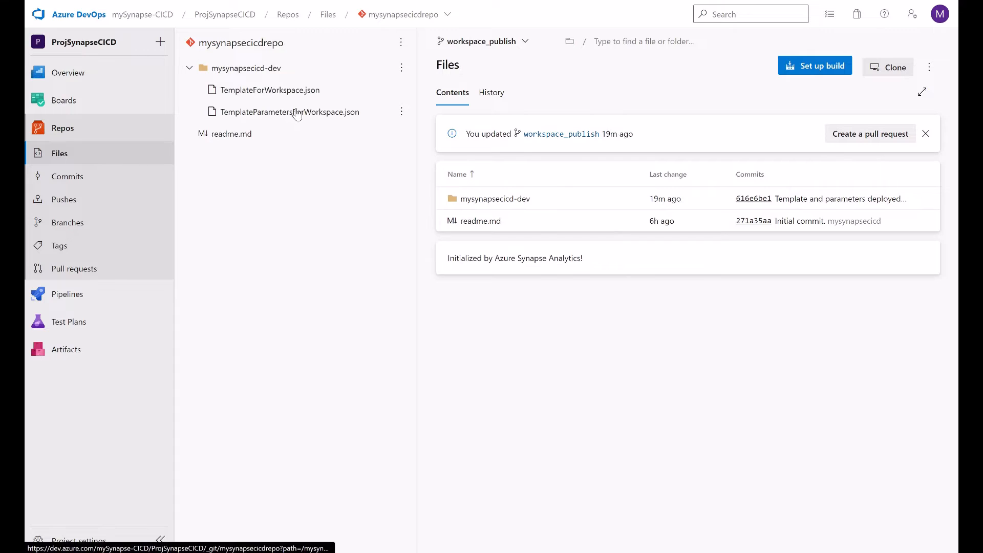
click(290, 112)
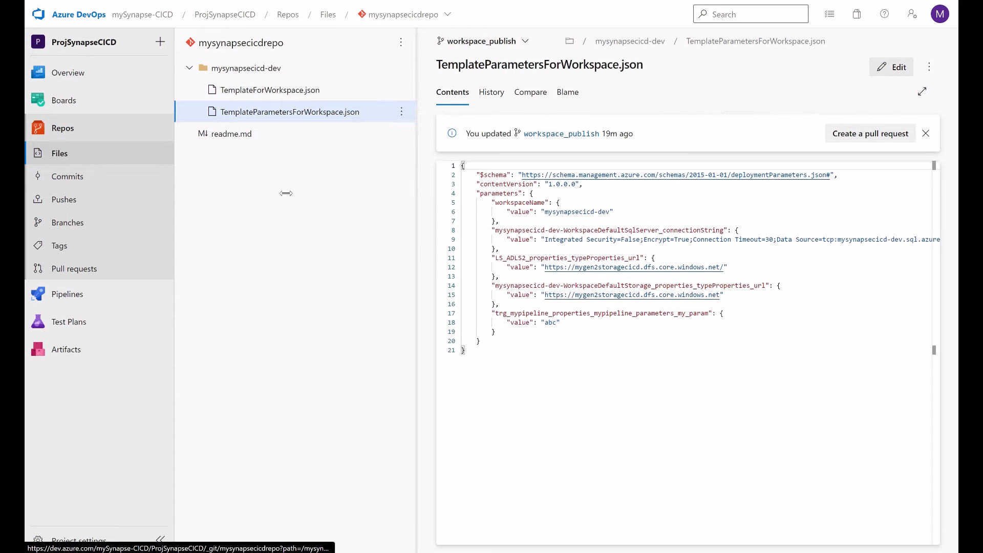
drag(365, 314, 579, 313)
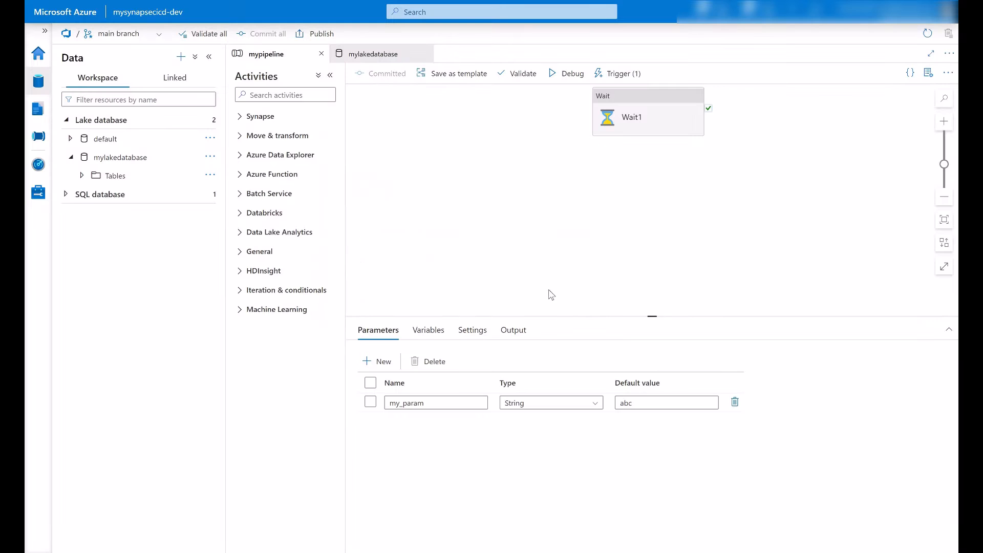
Switch to Synapse Studio and review the run parameters of mypipeline's trg_mypipeline trigger without saving changes.
click(615, 75)
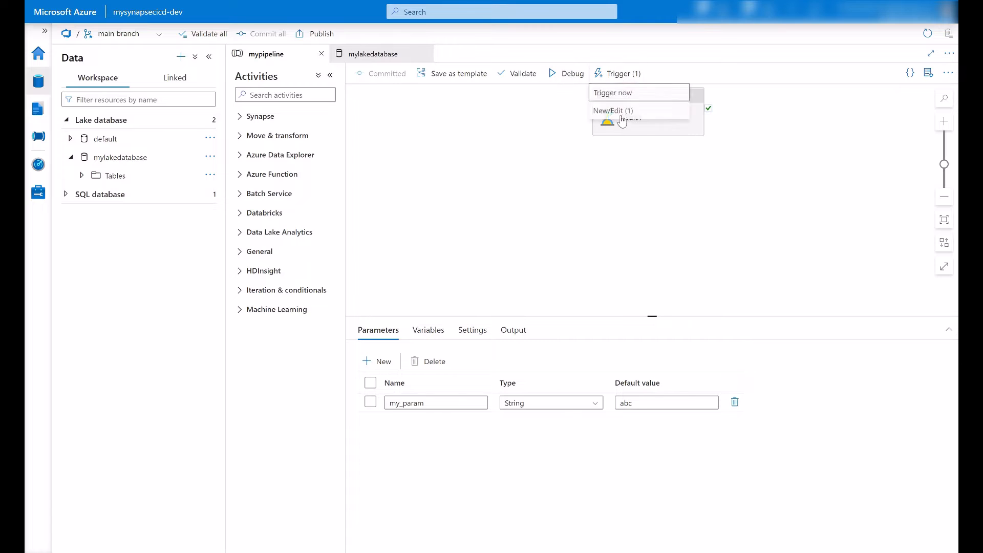
click(613, 111)
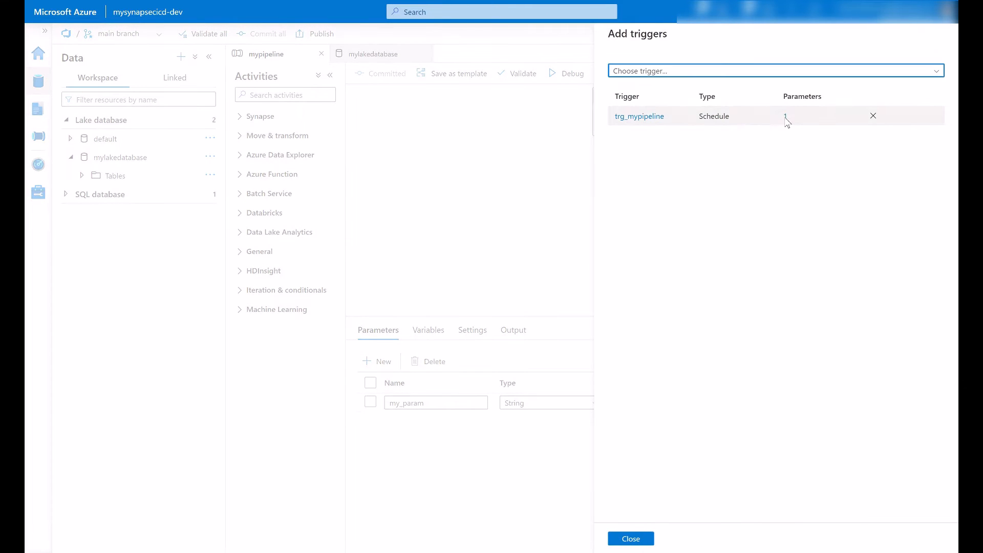
click(783, 117)
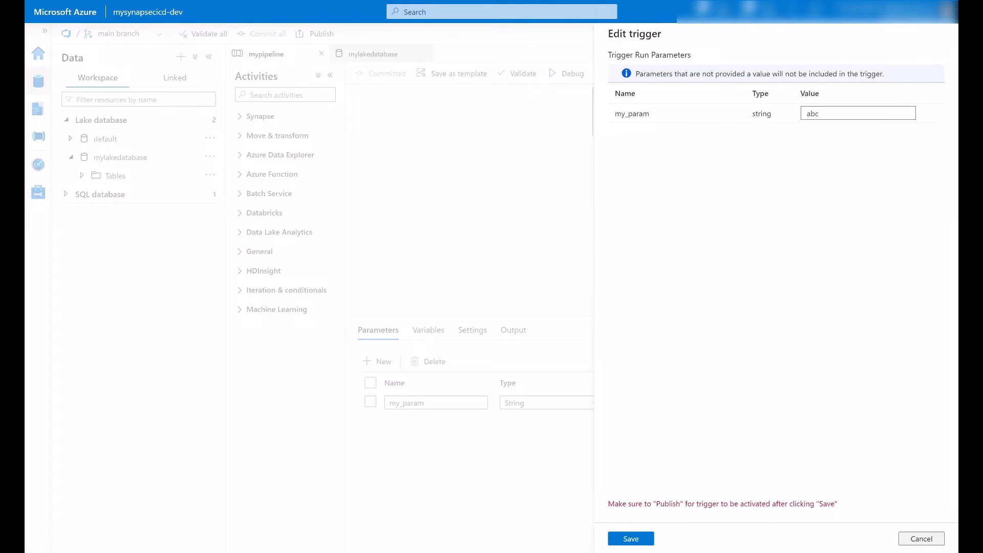
click(922, 538)
click(631, 539)
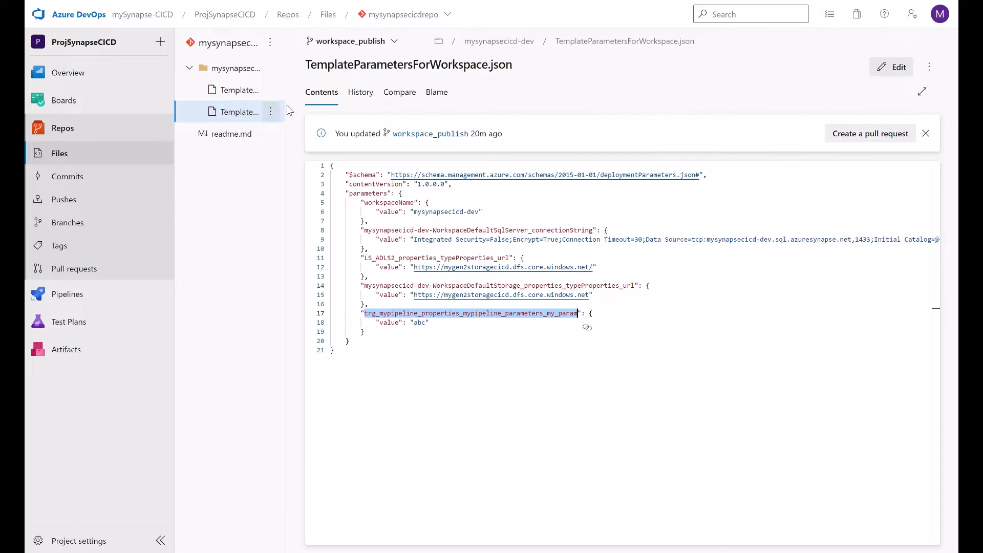
In Azure DevOps, rename TemplateParametersForWorkspace.json to TemplateParametersForWorkspace_default.json and commit it to the workspace_publish branch.
drag(285, 97, 460, 112)
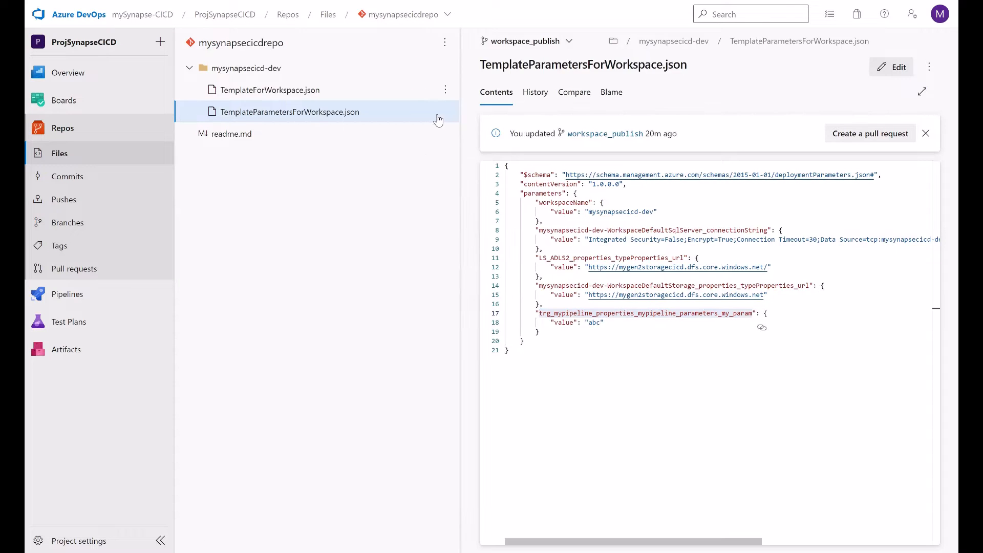
click(445, 111)
click(365, 154)
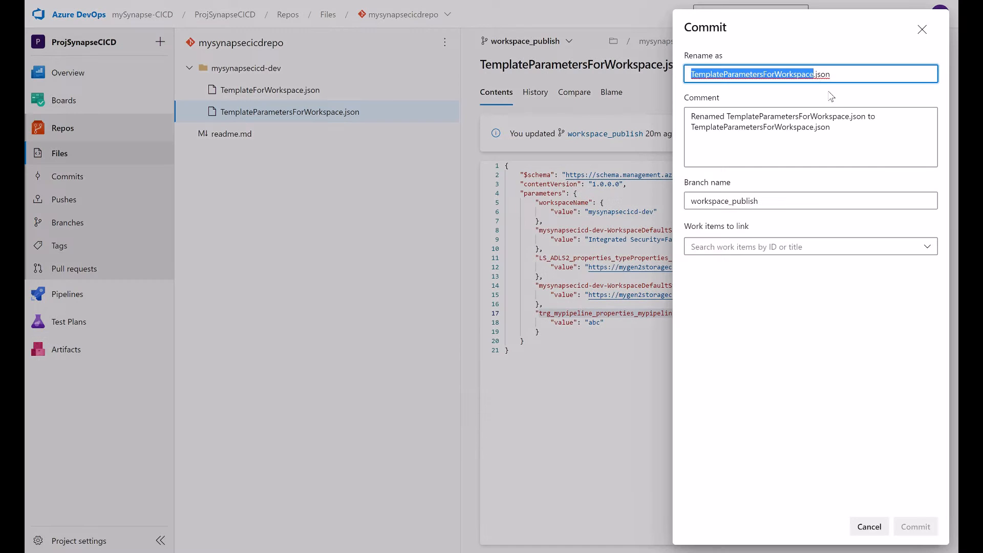
key(Right)
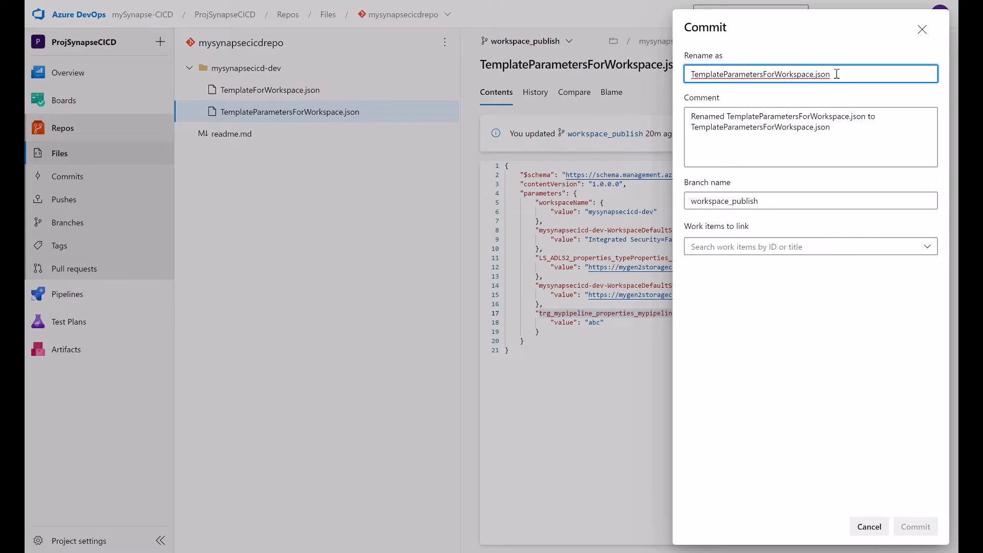
text(_default)
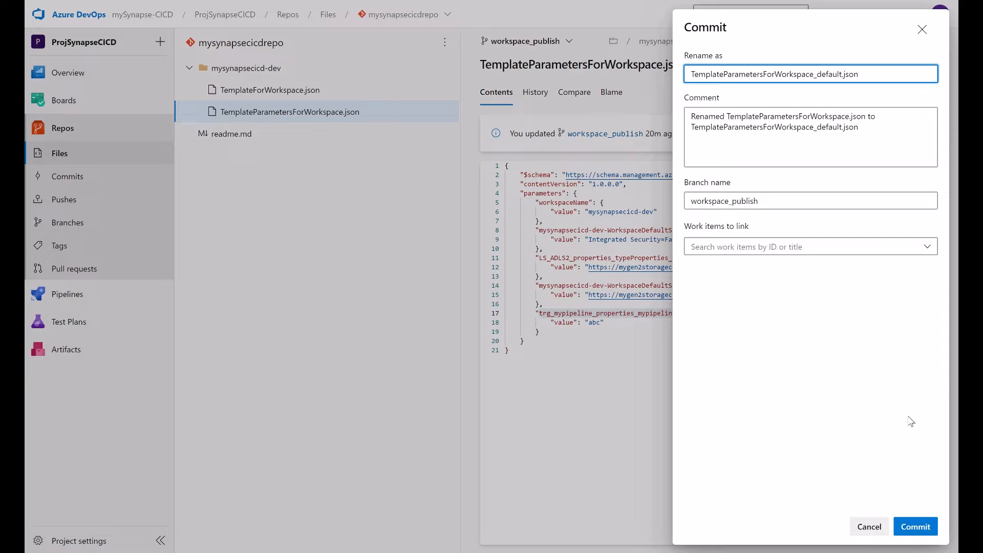
click(911, 526)
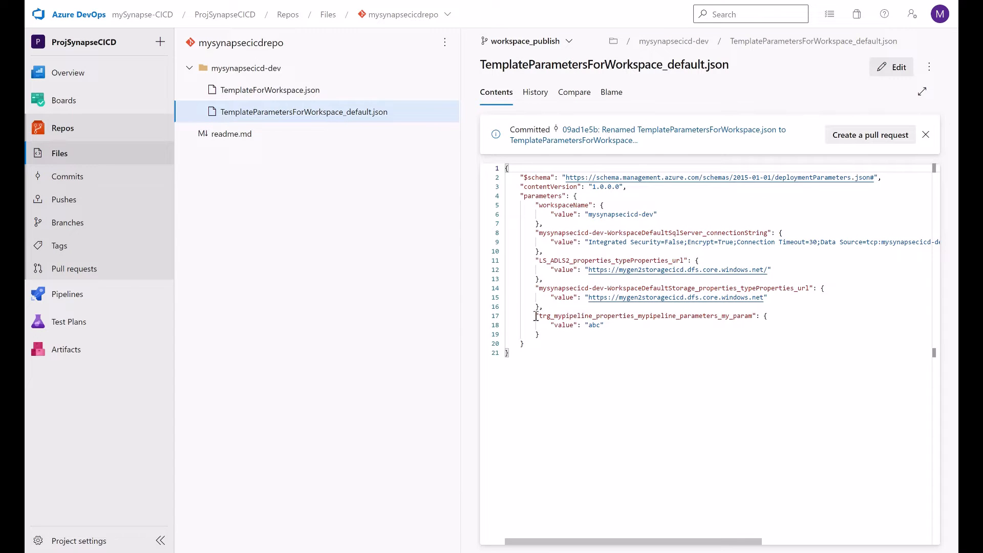
Search TemplateForWorkspace.json for trg_mypipeline_properties_mypipeline_parameters_my_param and inspect the trigger resource that references it.
drag(540, 316, 753, 316)
key(ctrl+c)
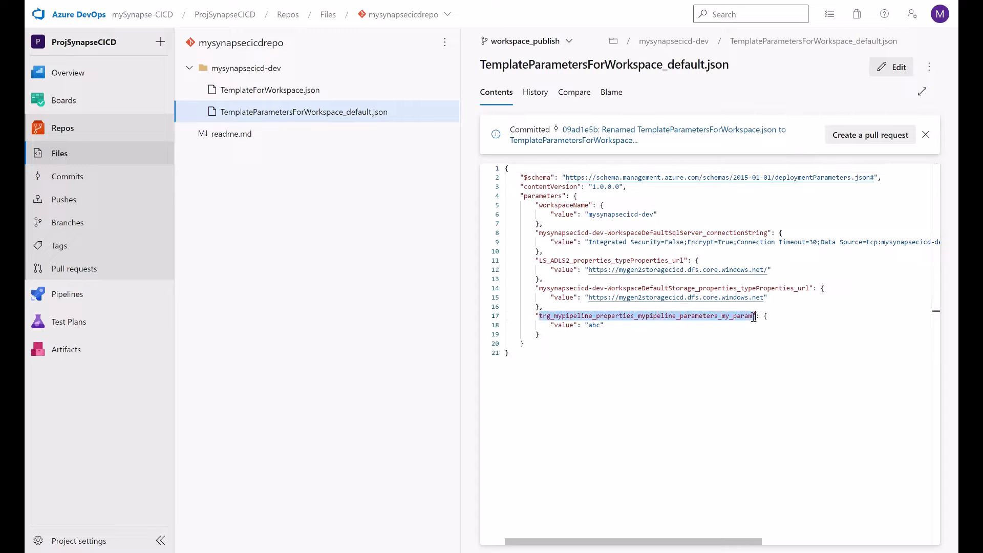
click(274, 92)
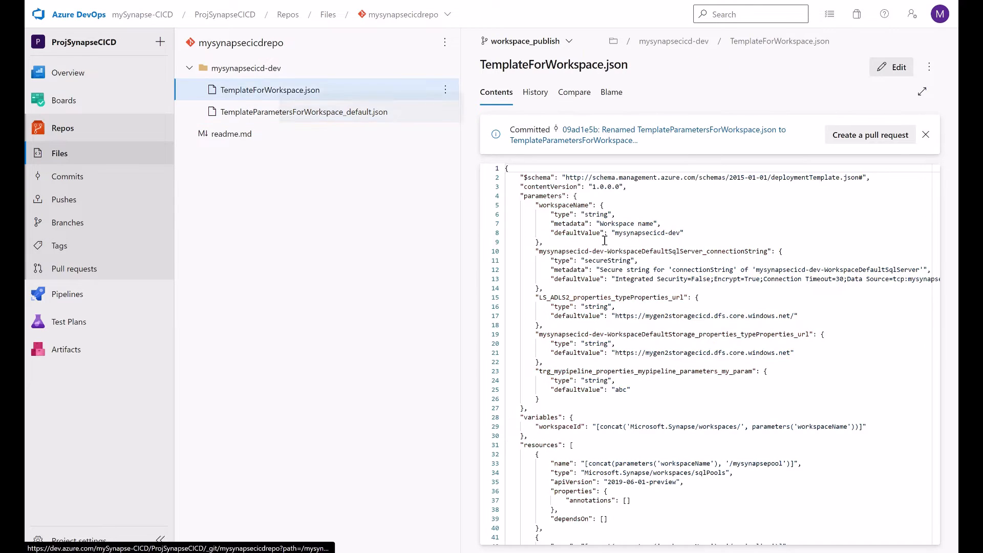
click(610, 242)
key(ctrl+f)
key(ctrl+v)
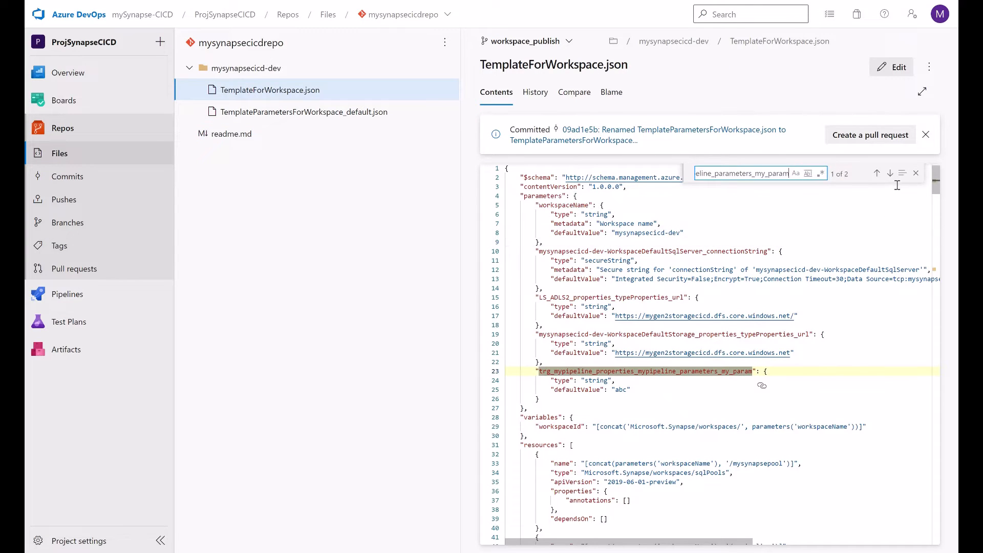
click(890, 173)
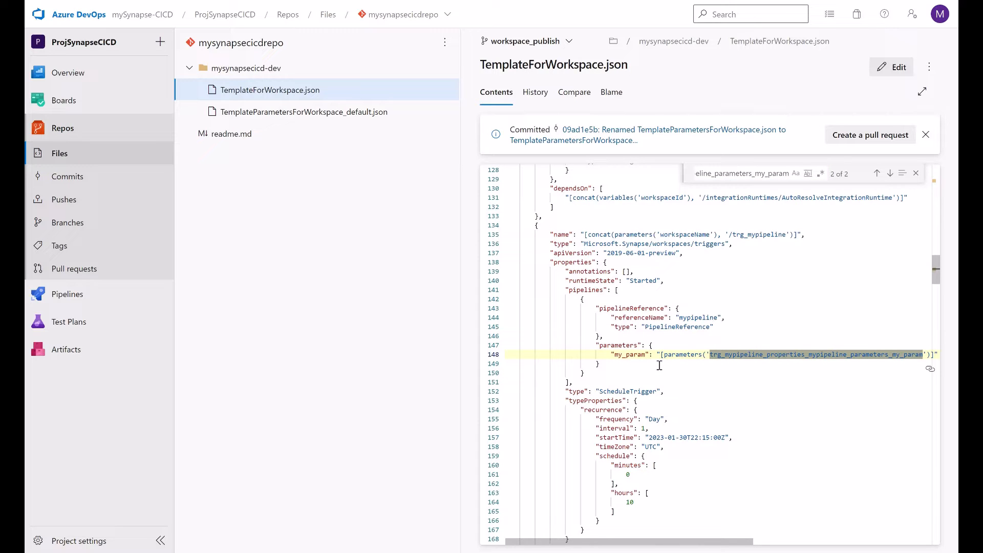
drag(691, 244, 722, 244)
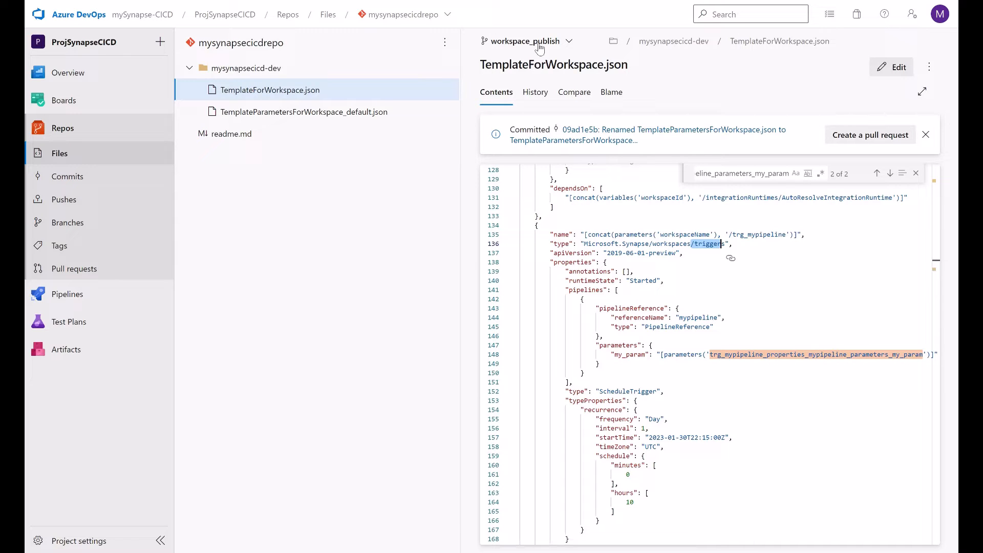
Switch the repository to the main branch and open template-parameters-definition_old.json.
click(571, 42)
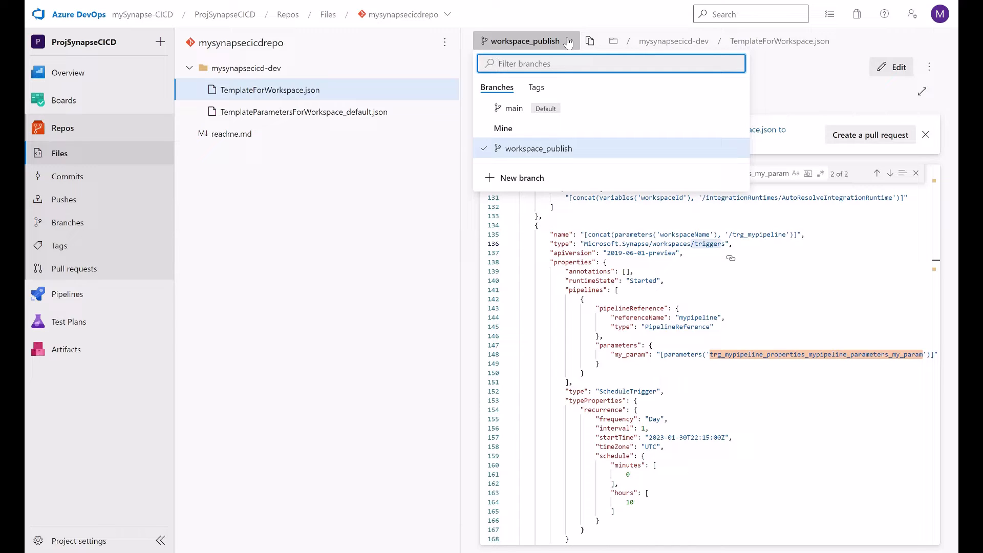
click(510, 108)
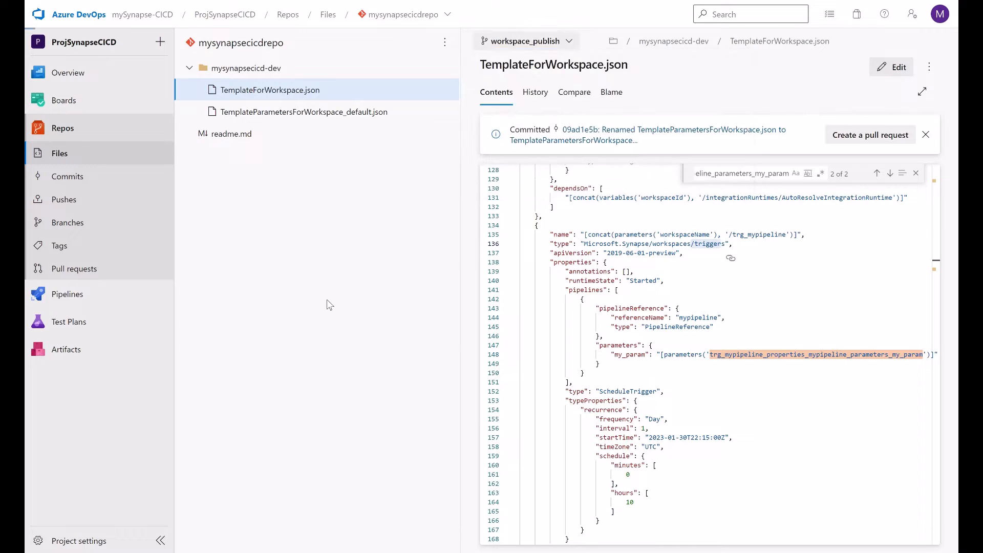
click(382, 266)
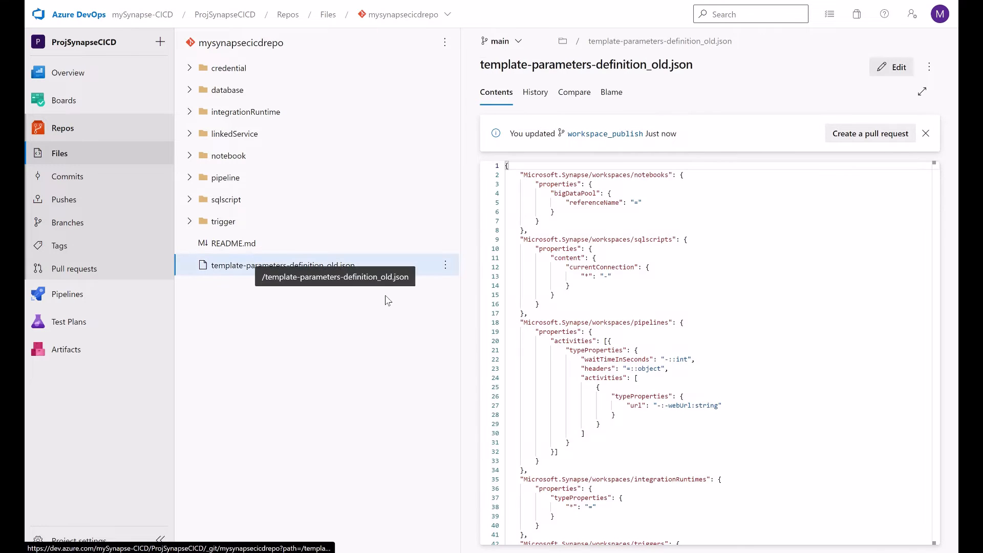
Rename template-parameters-definition_old.json to template-parameters-definition.json and commit the change to the main branch.
click(445, 265)
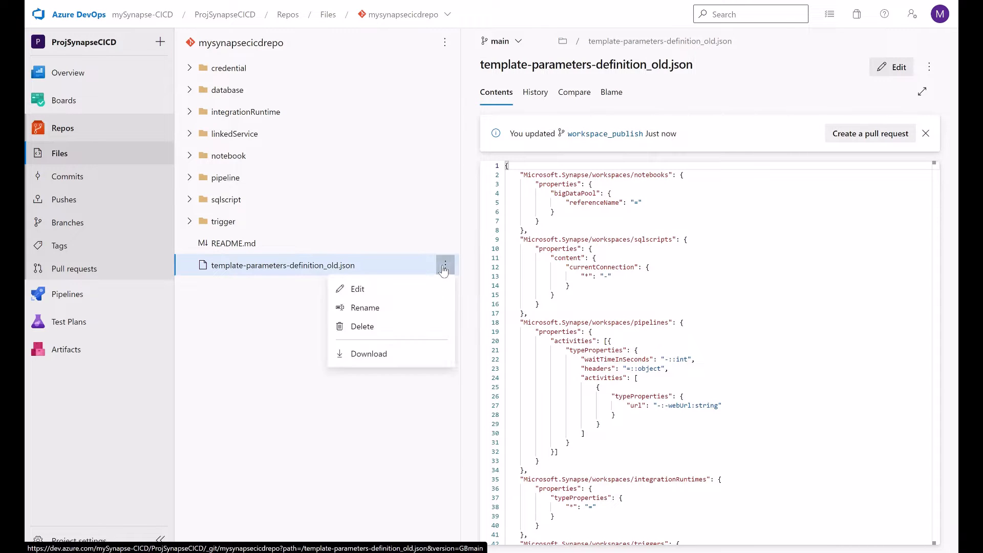
click(391, 313)
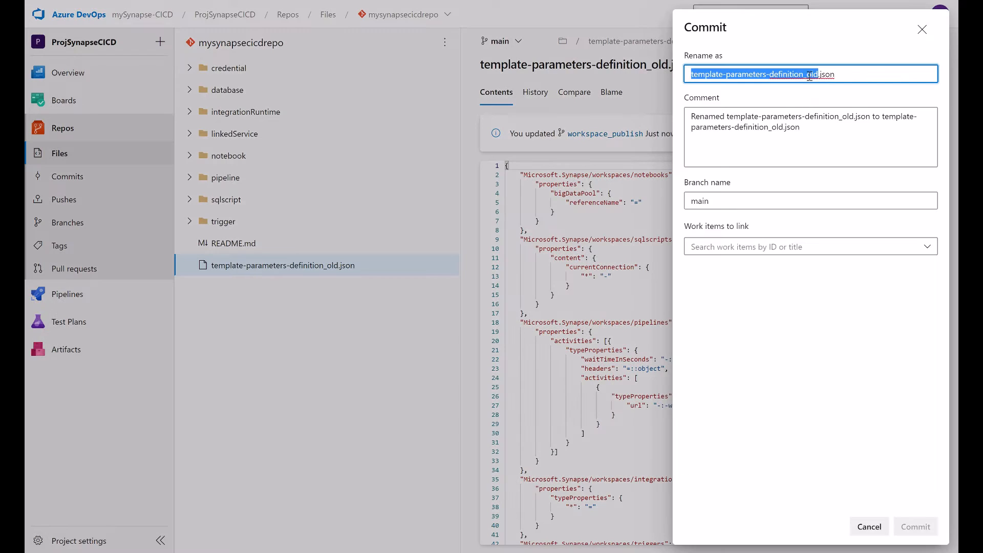
click(863, 77)
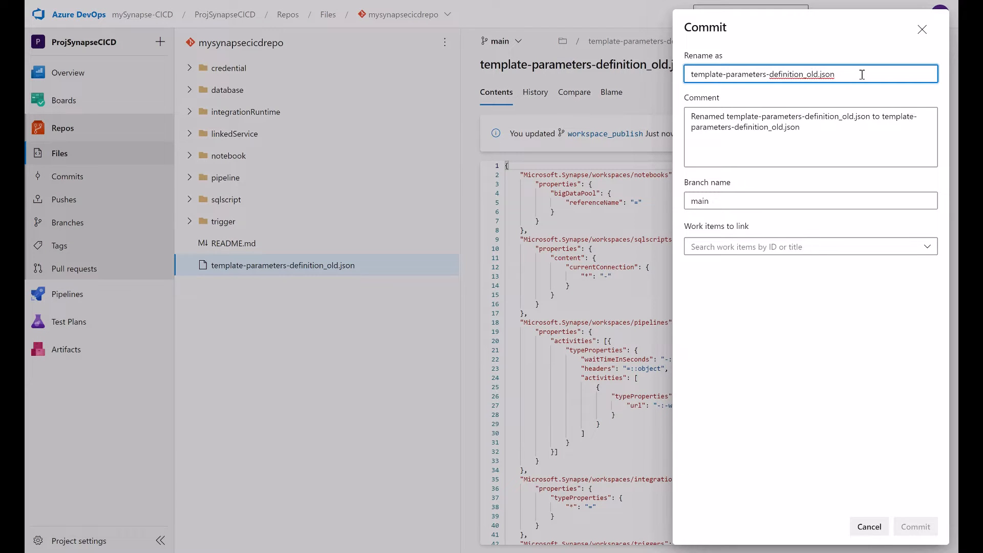
key(BackSpace)
key(BackSpace)
key(BackSpace)
key(BackSpace)
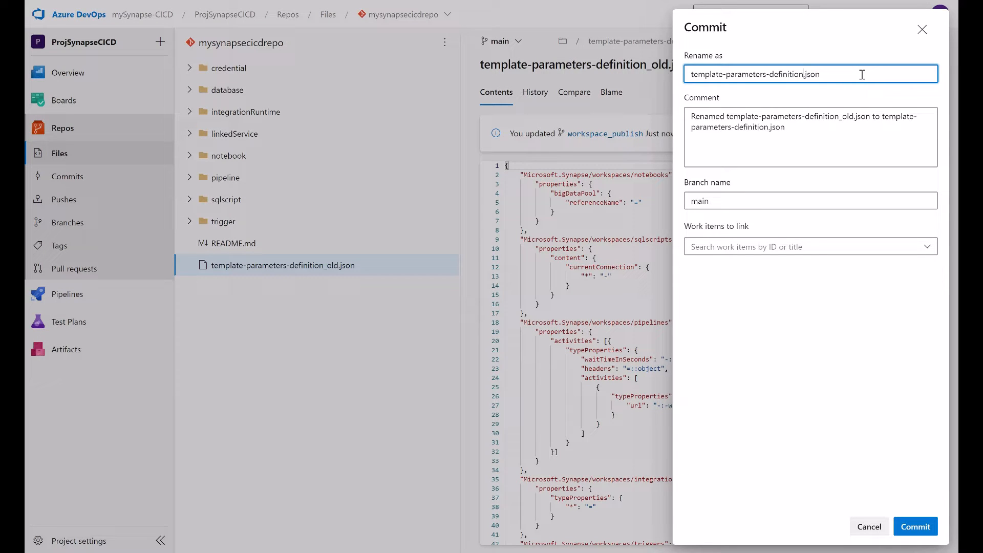
click(916, 527)
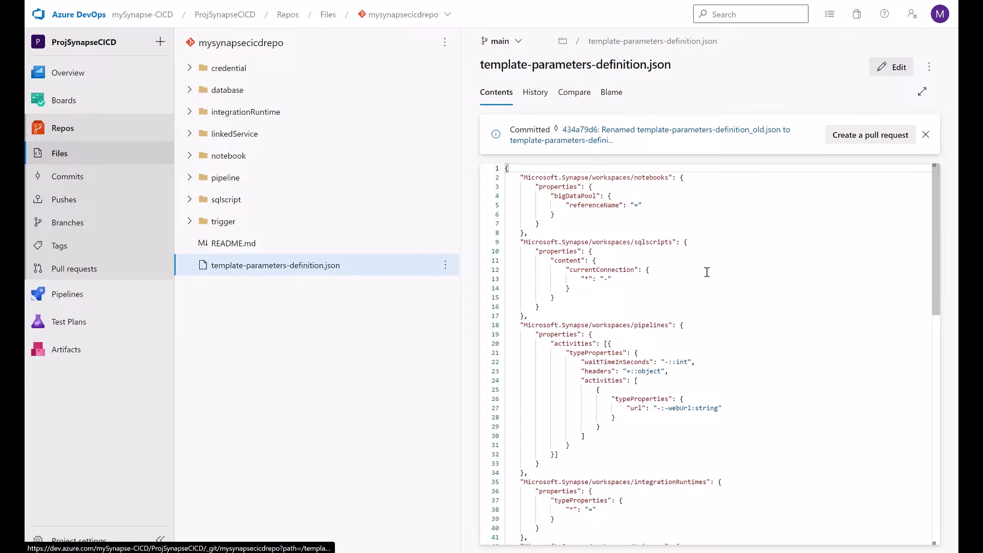
Examine the Microsoft.Synapse/workspaces/triggers section and its properties block in template-parameters-definition.json.
scroll(734, 283, down, 3)
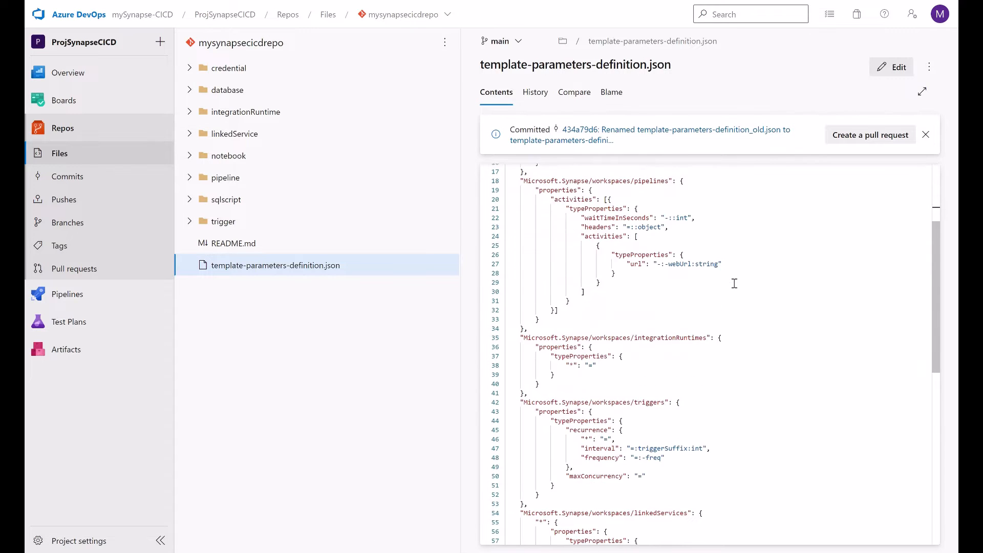
scroll(734, 283, down, 3)
drag(520, 230, 530, 334)
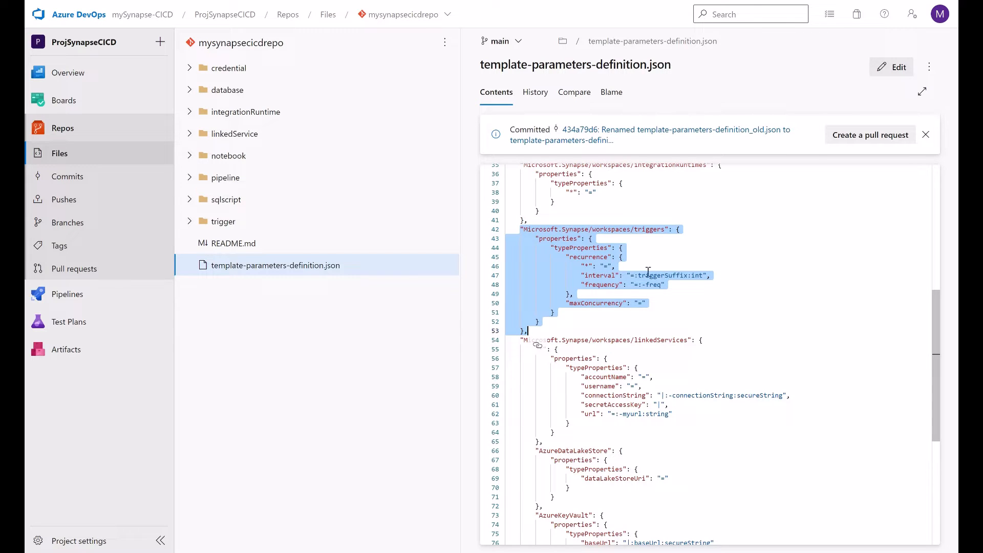
click(606, 257)
drag(539, 240, 539, 321)
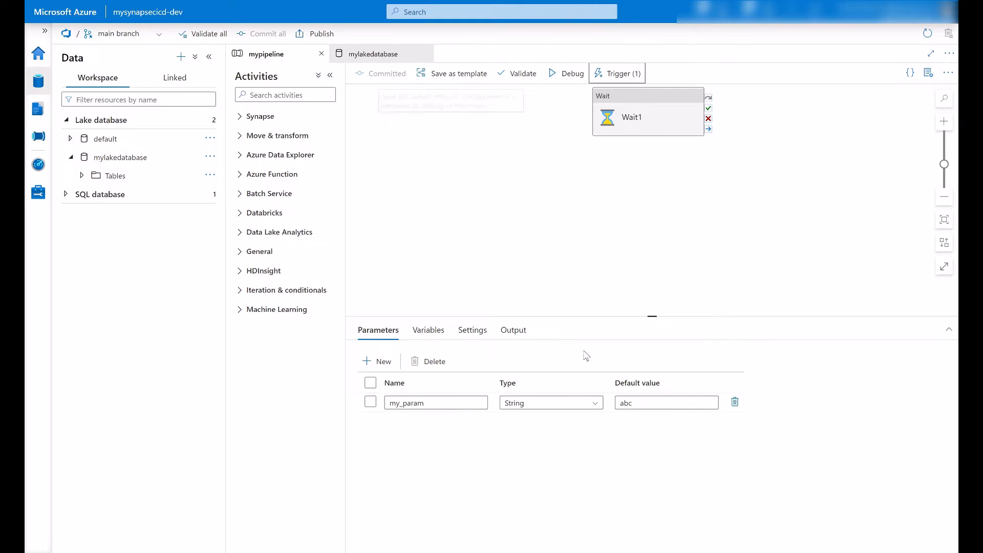
In Synapse Studio, set the Wait1 activity's wait time to 1 second and commit mypipeline.
click(631, 117)
click(414, 330)
drag(486, 359, 518, 367)
text(1)
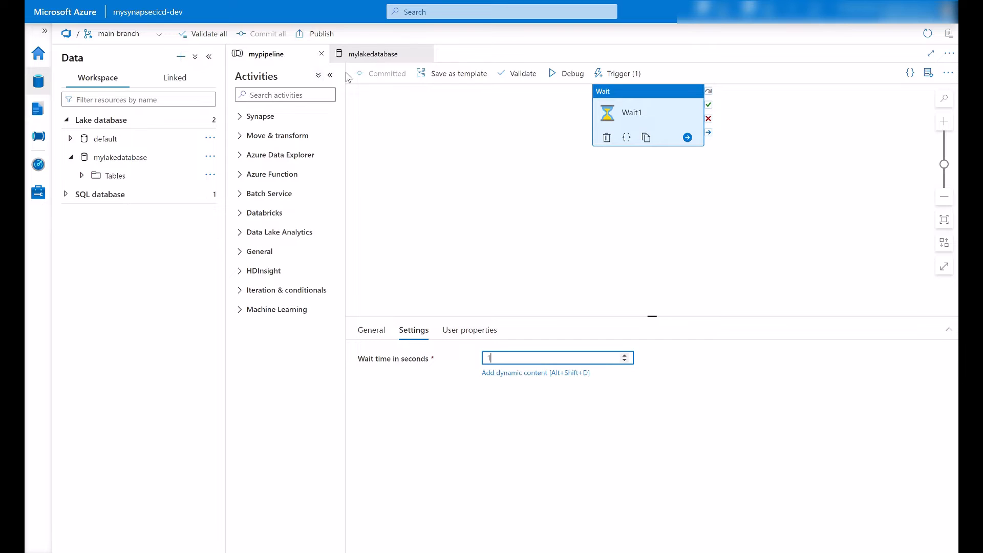
click(377, 73)
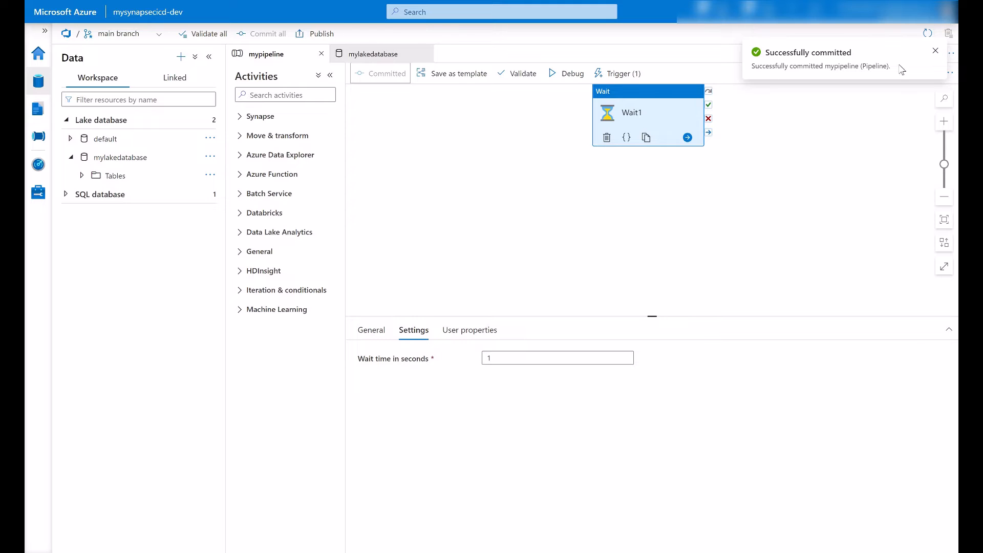
Publish the pending mypipeline change to the workspace_publish branch.
click(318, 34)
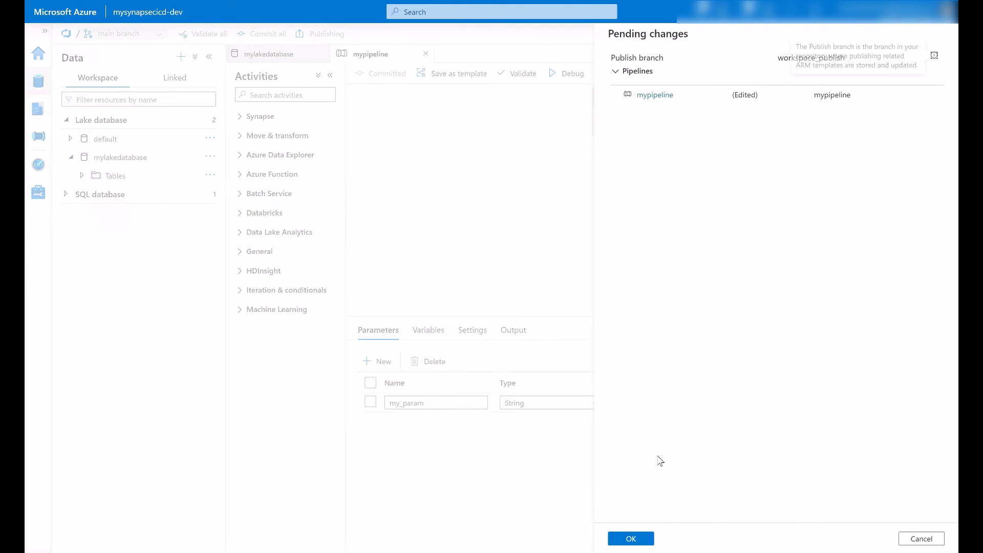
click(646, 541)
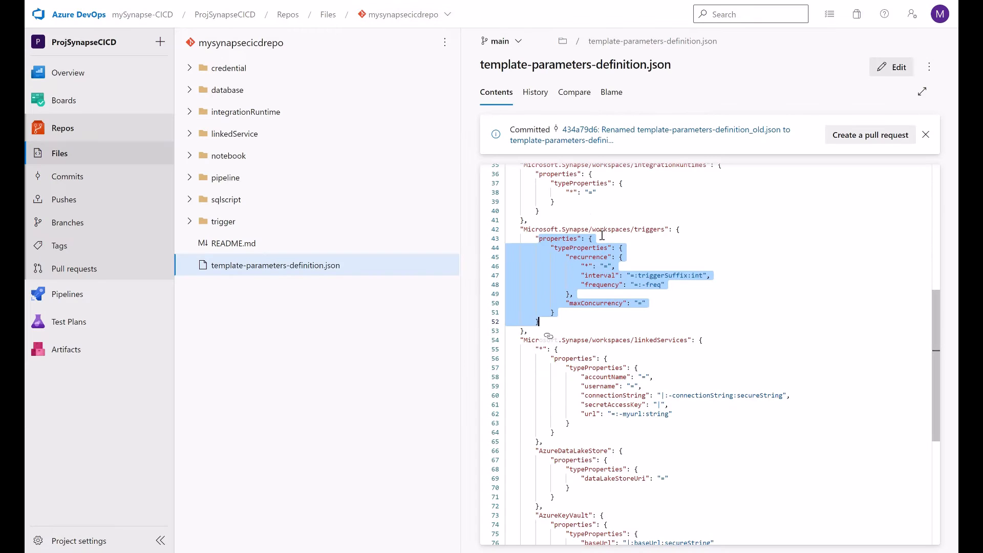
In Azure DevOps, switch the repository to the workspace_publish branch and open TemplateParametersForWorkspace.json from the mysynapsecicd-dev folder.
scroll(580, 192, up, 4)
scroll(580, 191, up, 3)
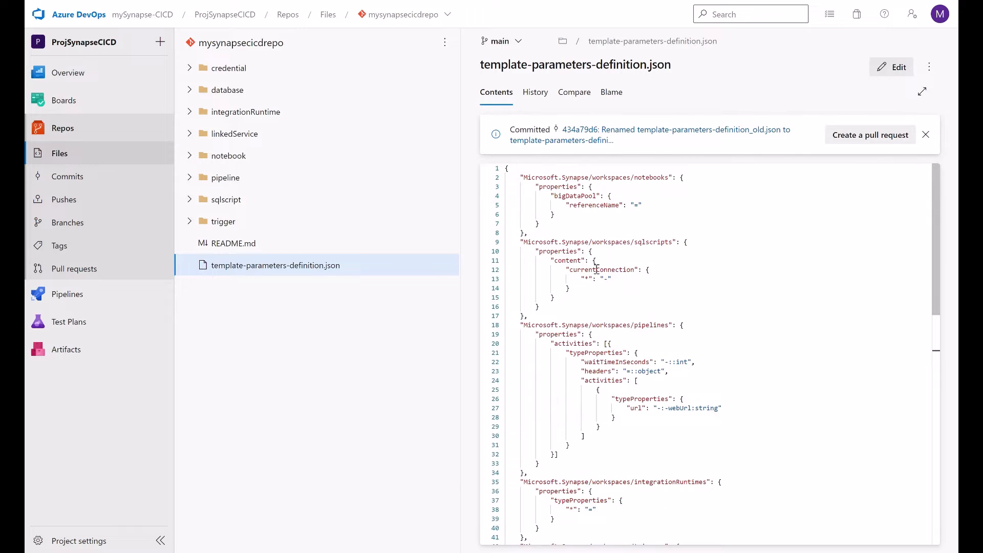
scroll(600, 334, down, 3)
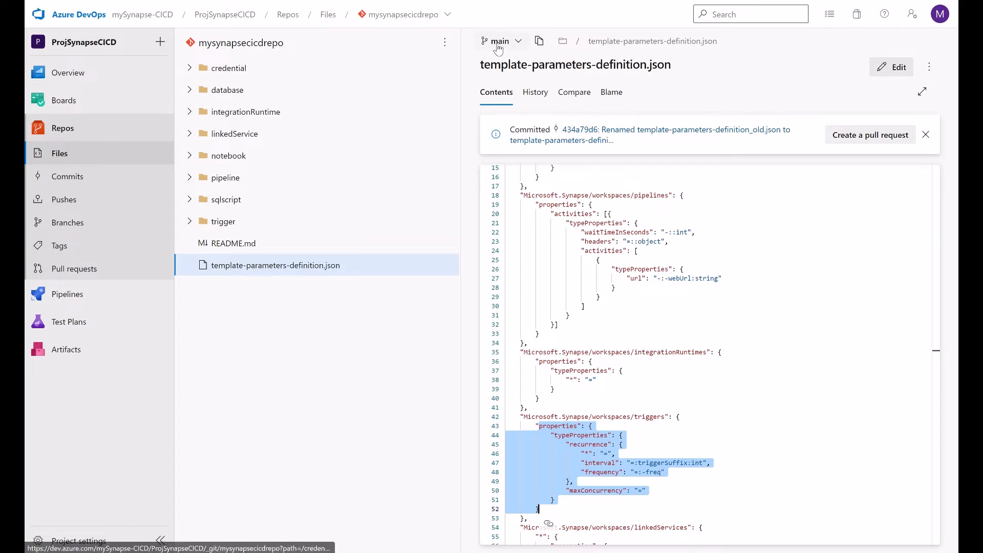
click(500, 41)
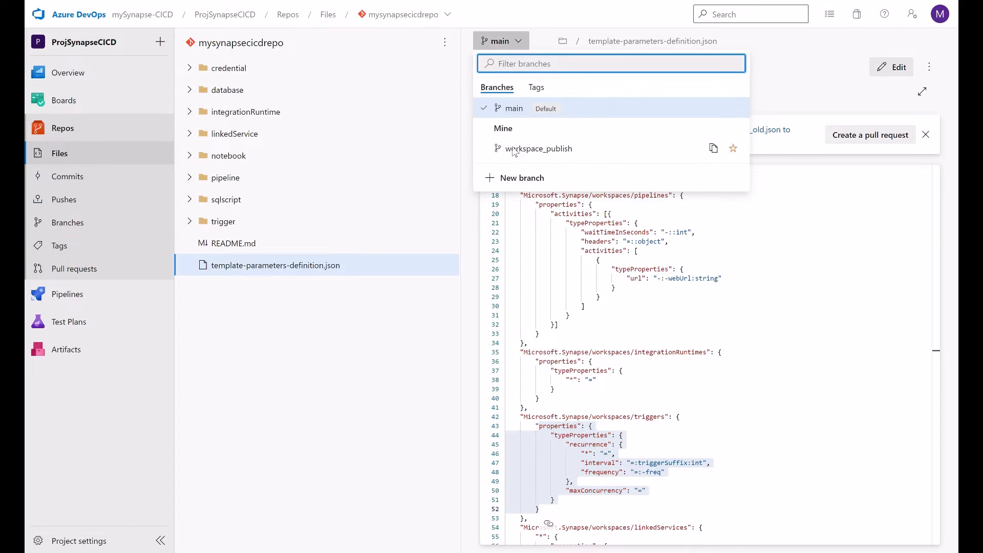
click(514, 149)
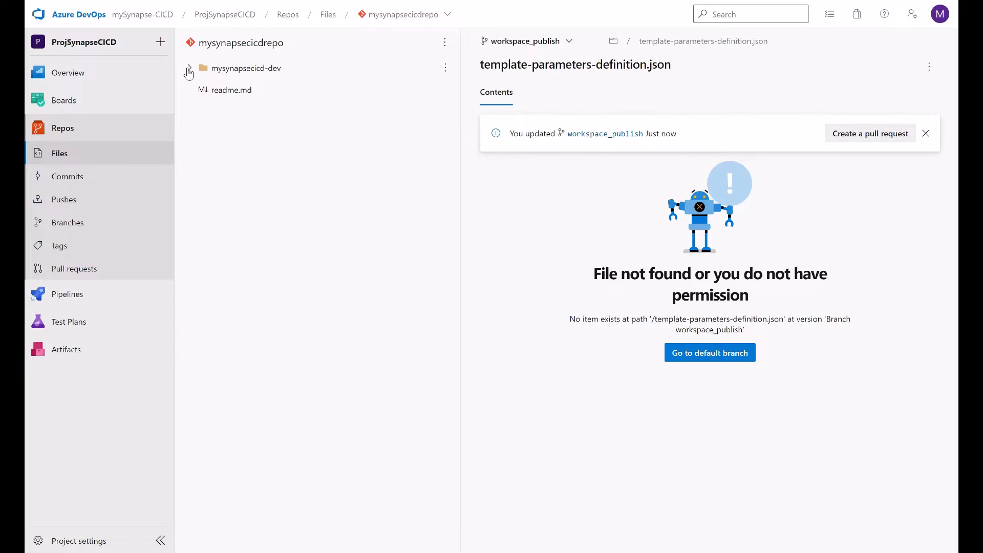
click(189, 68)
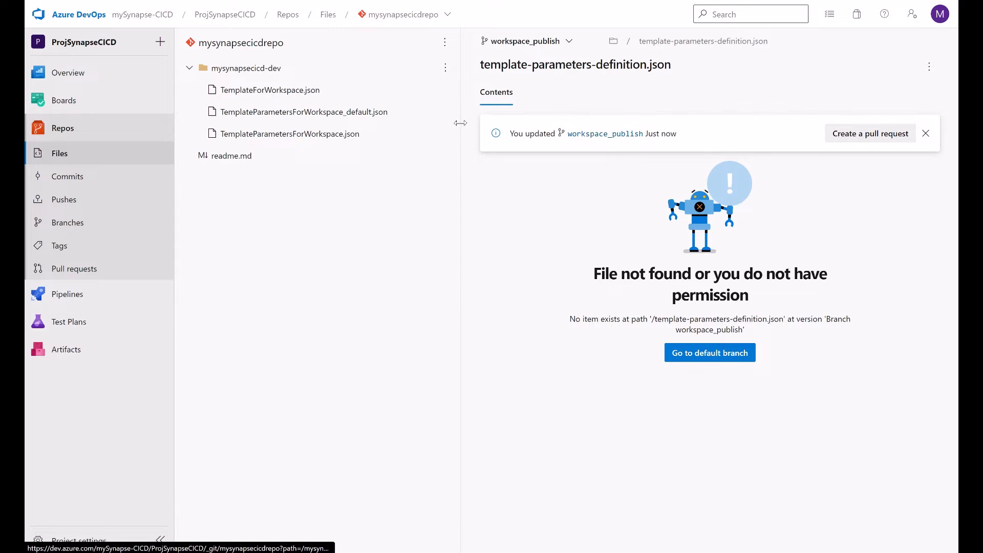
click(290, 133)
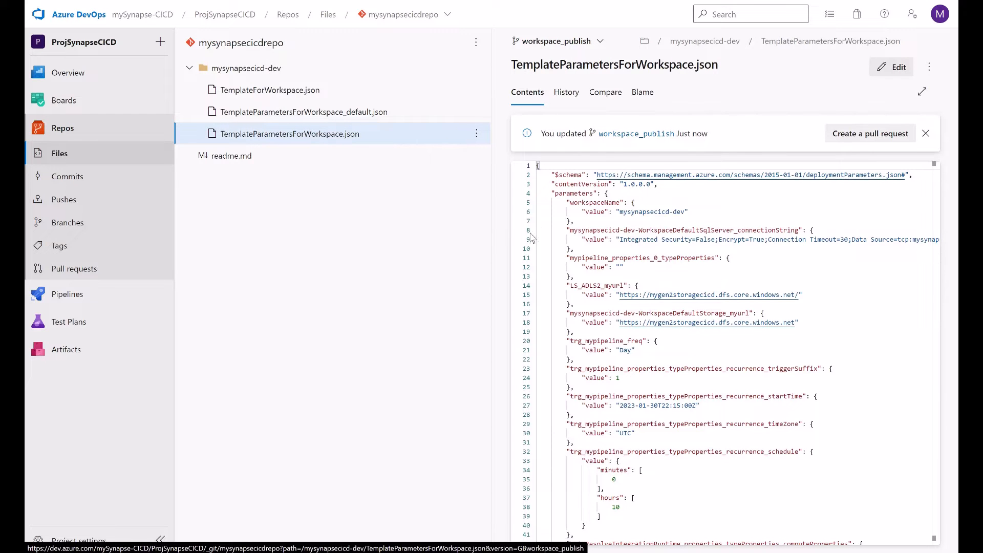
drag(491, 240, 413, 245)
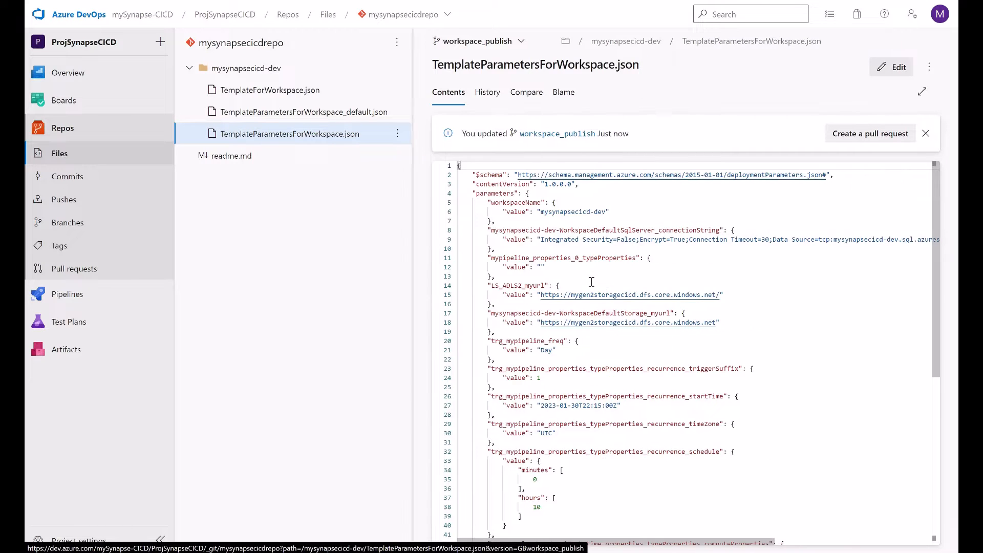
Examine the generated parameters in TemplateParametersForWorkspace.json, highlighting the trg_mypipeline entries from trg_mypipeline_freq through the recurrence schedule.
scroll(685, 276, down, 2)
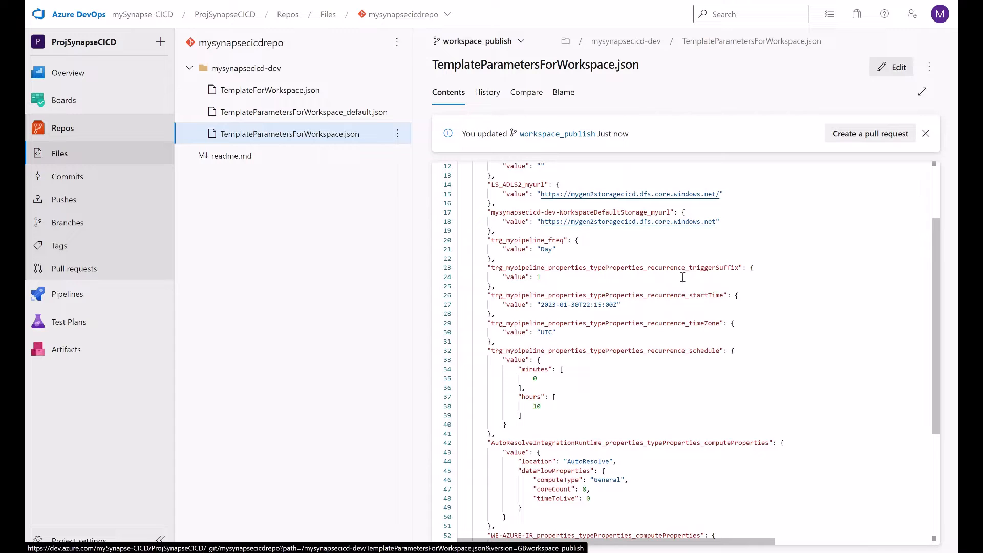
scroll(688, 285, down, 4)
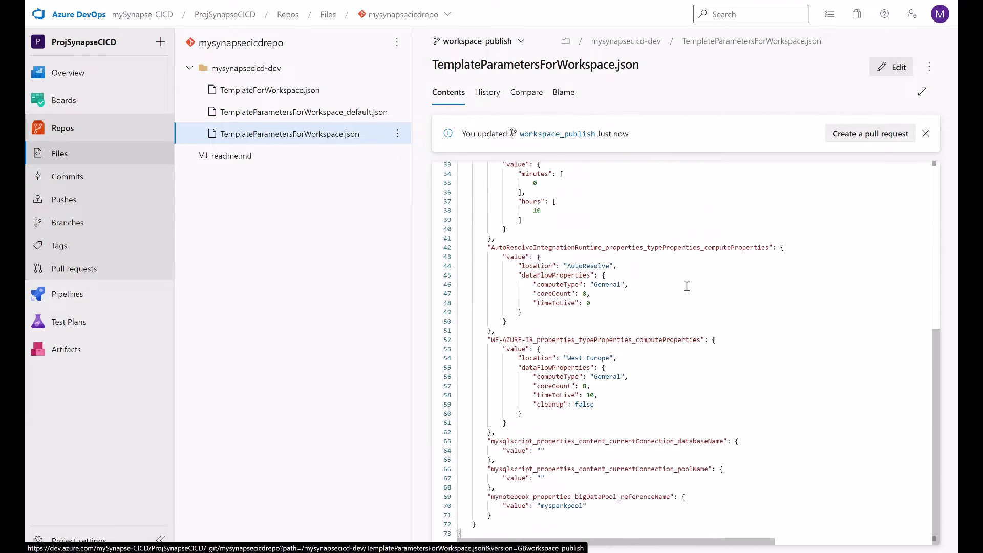
scroll(663, 293, up, 6)
scroll(482, 309, down, 1)
drag(495, 306, 736, 416)
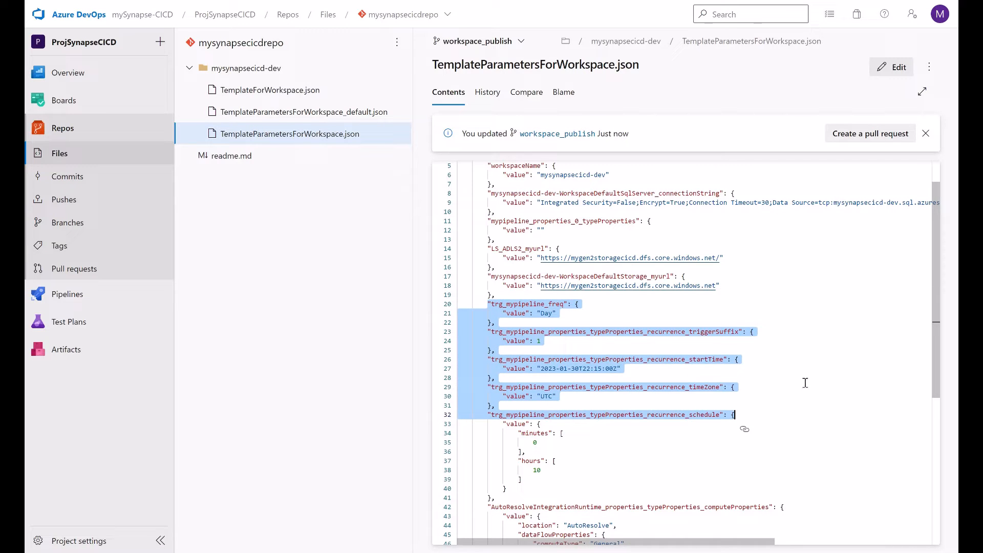
scroll(805, 384, down, 1)
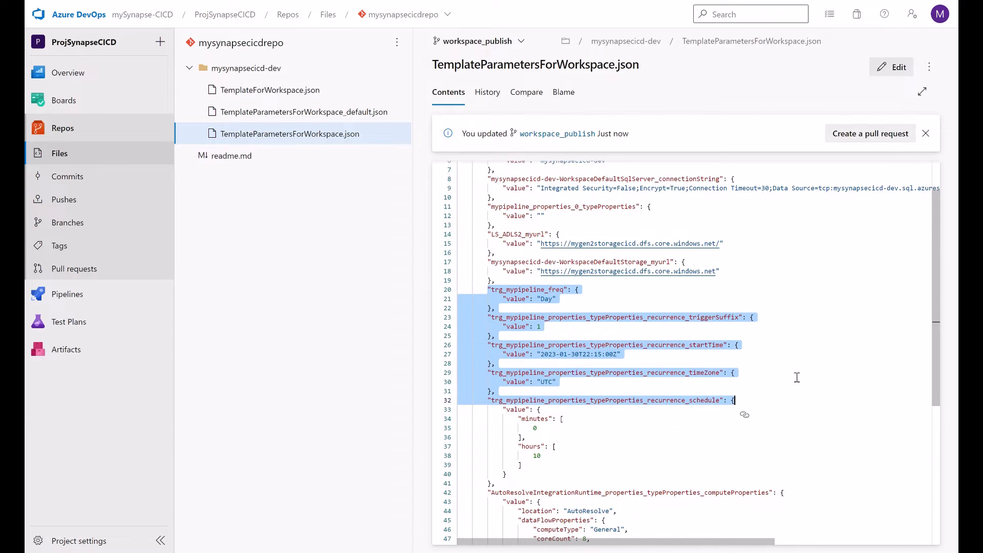
scroll(686, 309, up, 2)
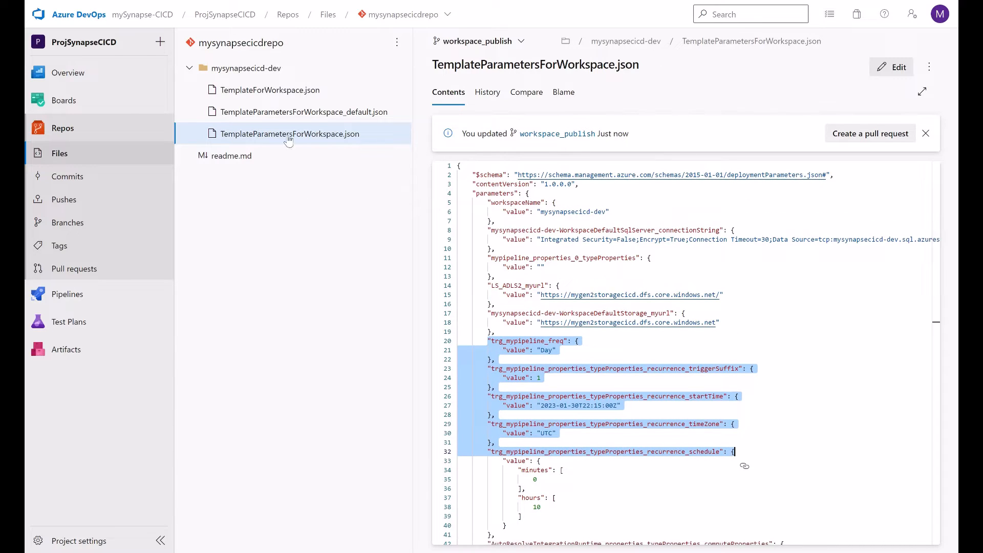
Open TemplateParametersForWorkspace_default.json and highlight the trg_mypipeline_properties_mypipeline_parameters_my_param parameter name.
click(275, 92)
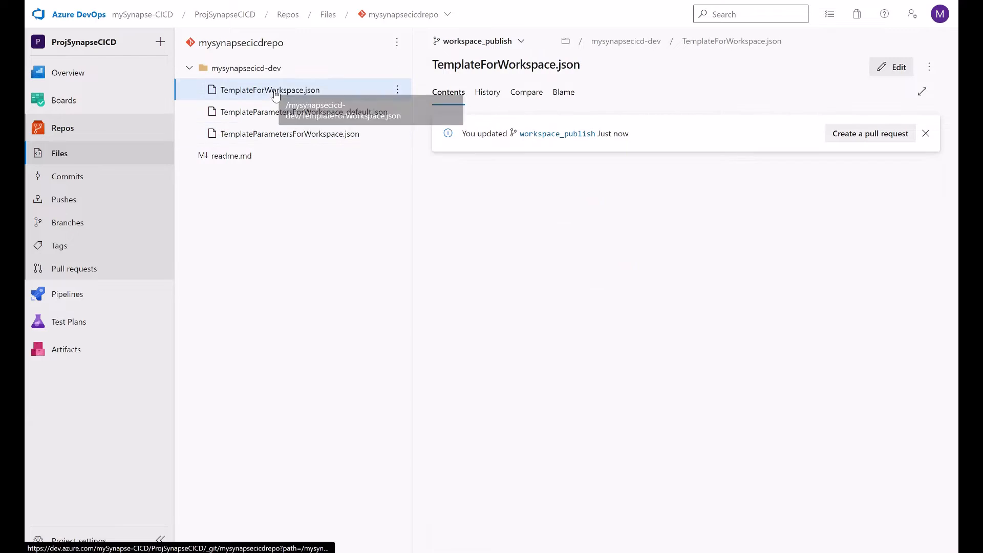
click(333, 112)
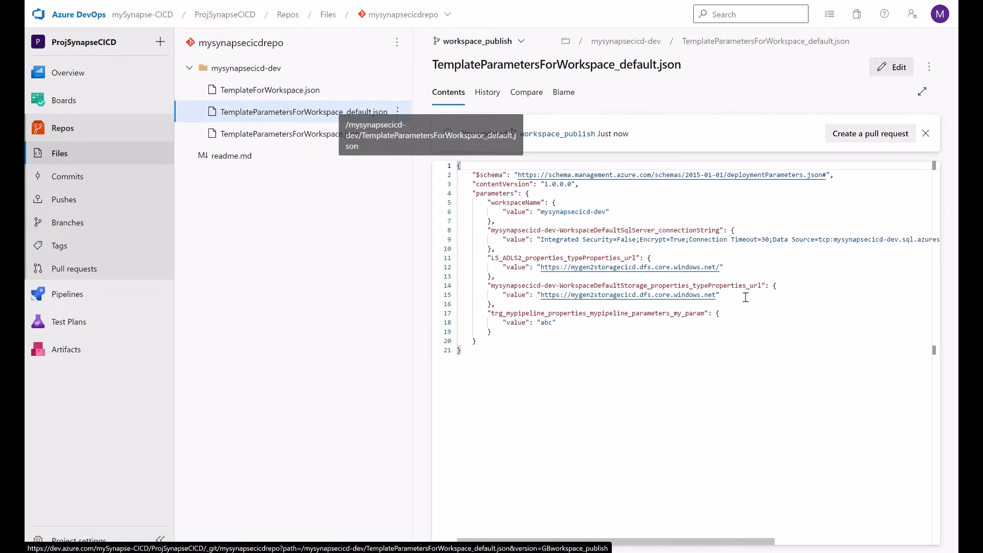
drag(705, 312, 491, 313)
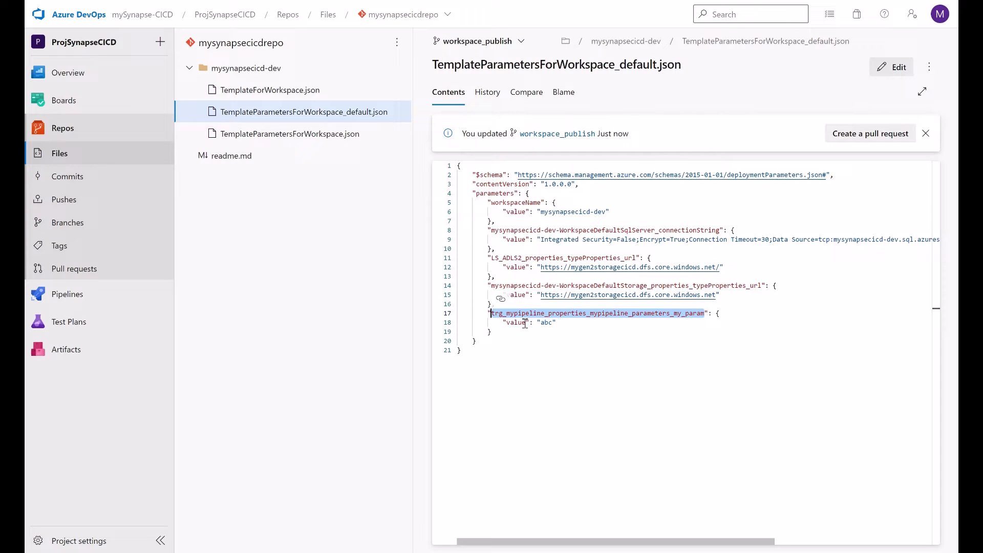
click(560, 313)
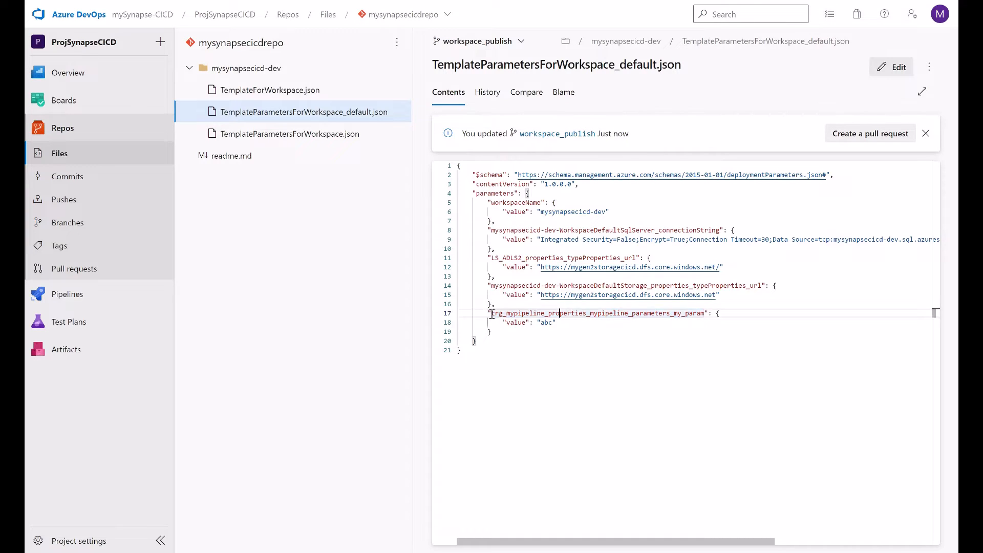
drag(492, 314, 705, 314)
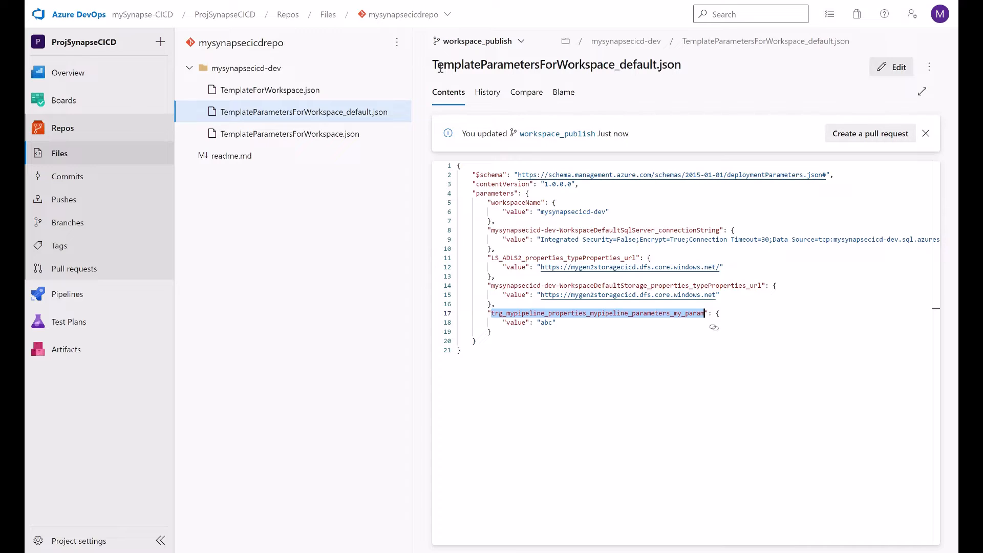
Switch the repository back to the main branch and open trg_mypipeline.json in the trigger folder.
click(515, 41)
click(466, 110)
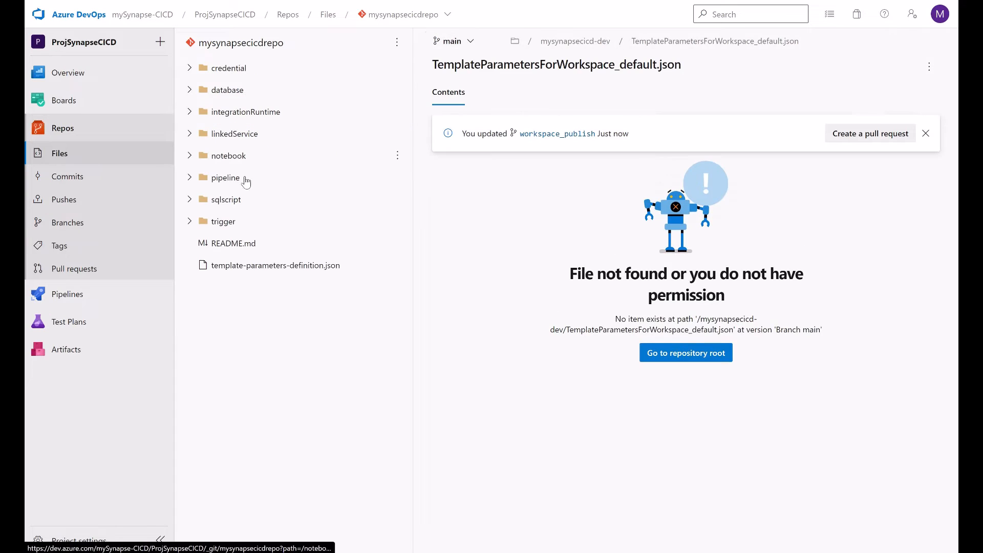
click(224, 222)
click(256, 244)
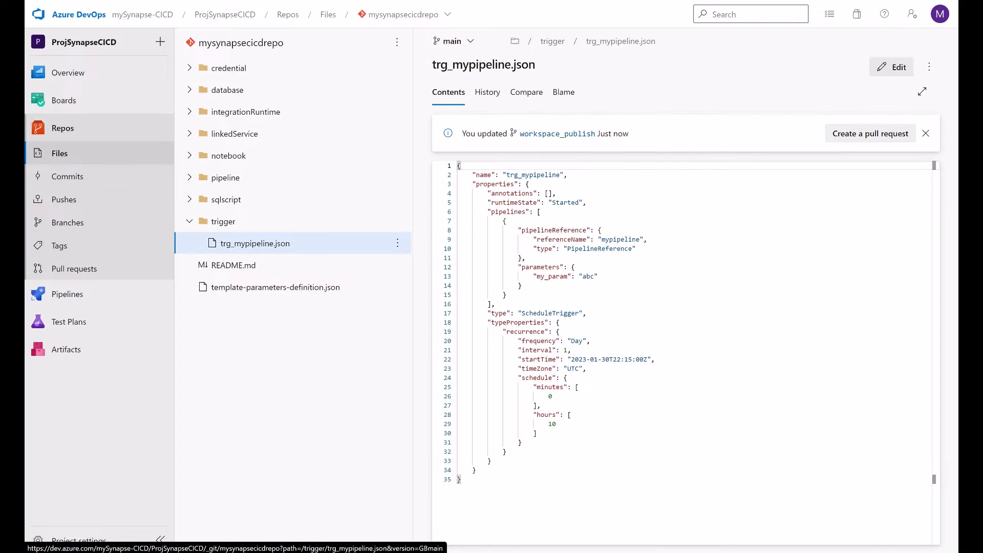
Trace where my_param is defined in trg_mypipeline.json, highlighting its name and the enclosing properties and pipelines keys.
double_click(549, 262)
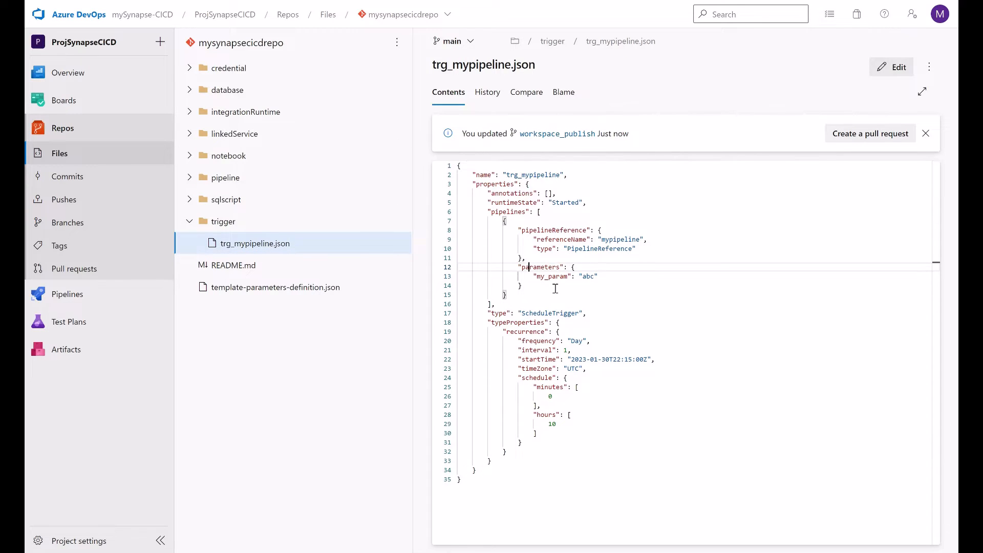
double_click(550, 277)
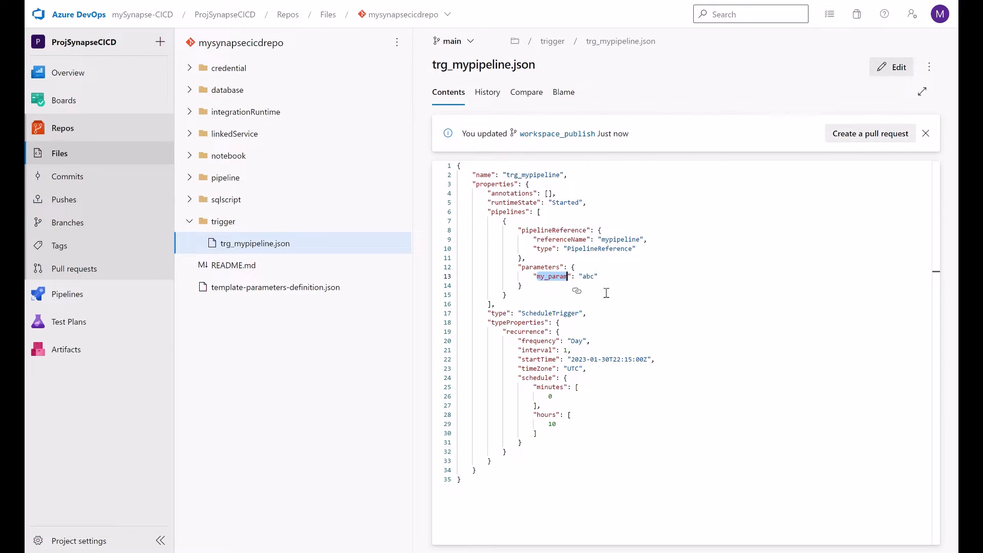
drag(539, 278, 568, 276)
double_click(499, 185)
double_click(520, 212)
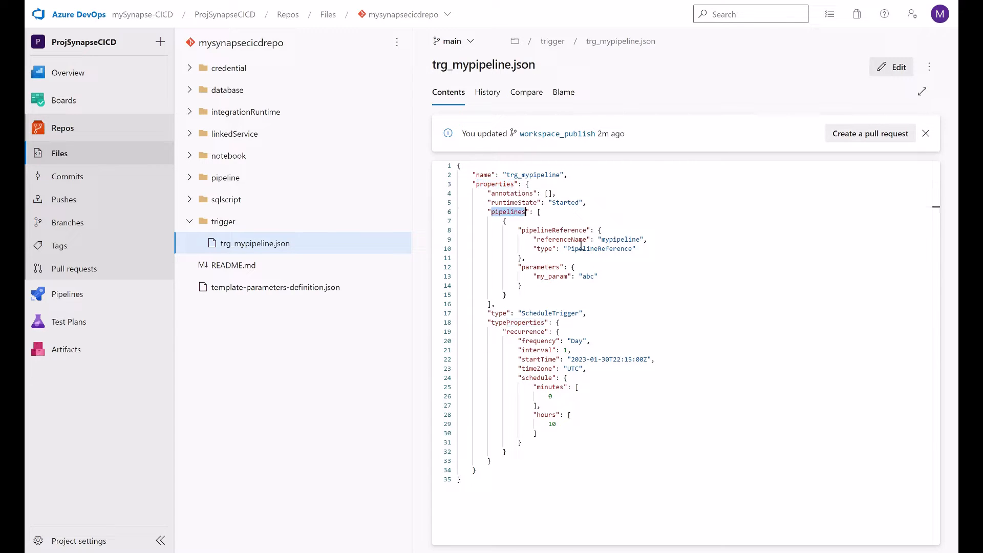
Examine the structure of the pipelines array in trg_mypipeline.json, including its brackets and the pipelineReference and parameters objects.
click(538, 211)
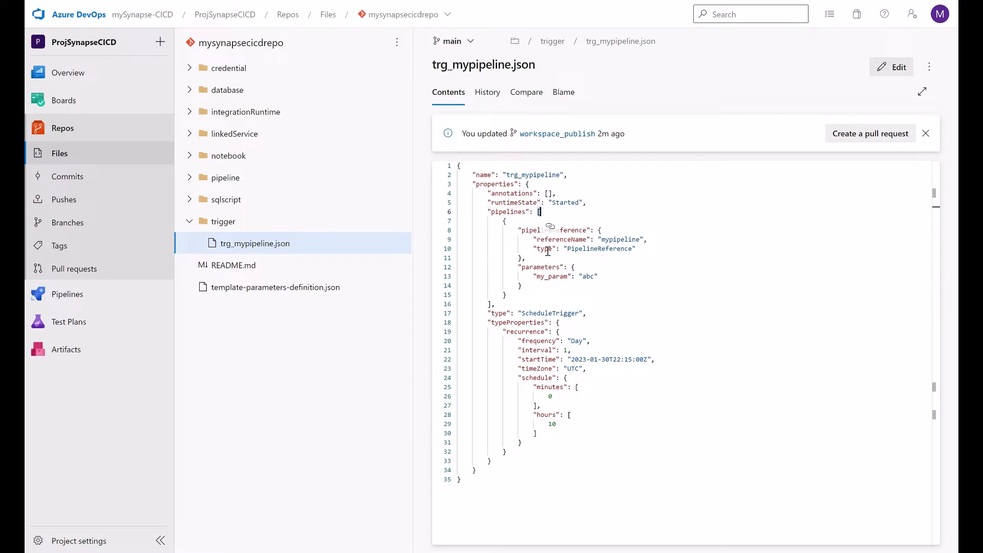
drag(495, 305, 473, 212)
drag(539, 212, 538, 297)
click(563, 218)
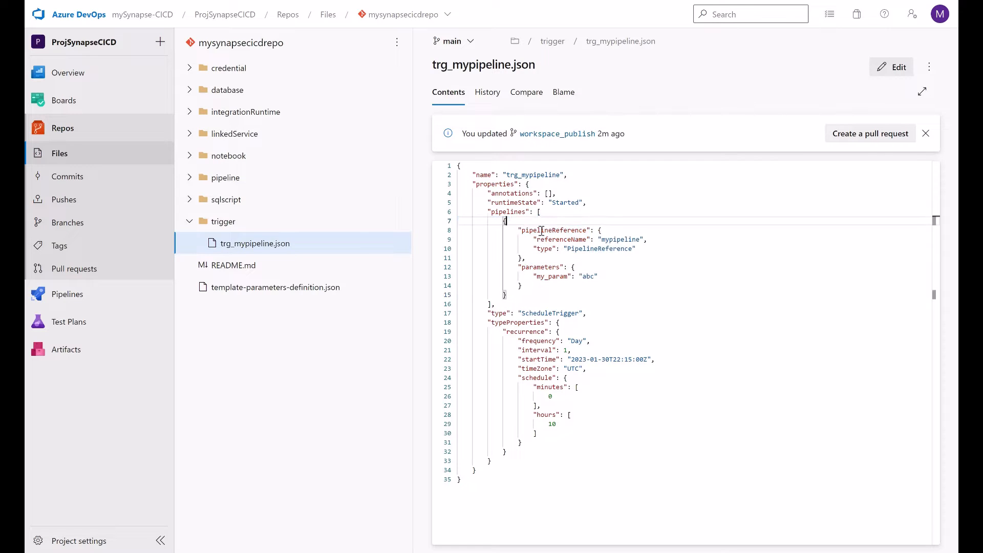
click(515, 213)
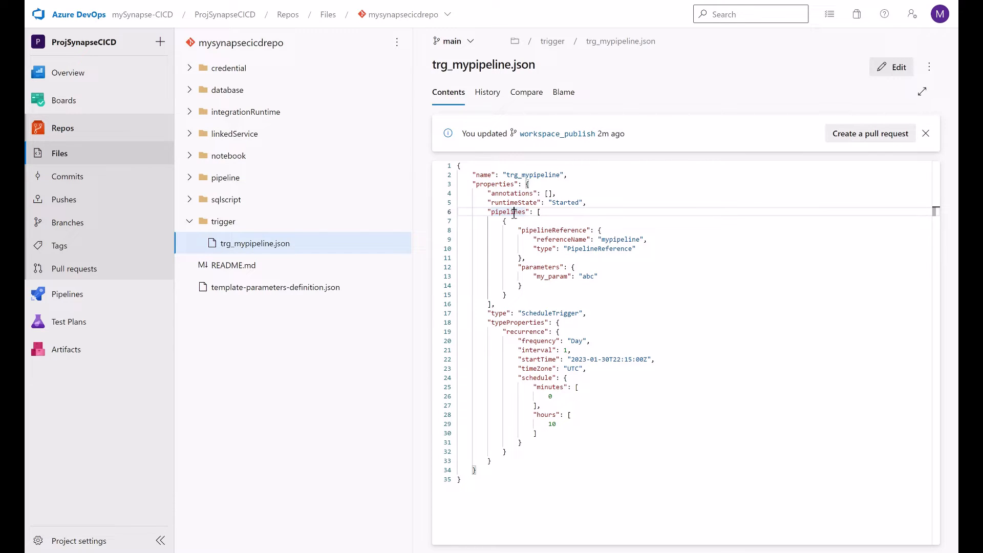
click(599, 230)
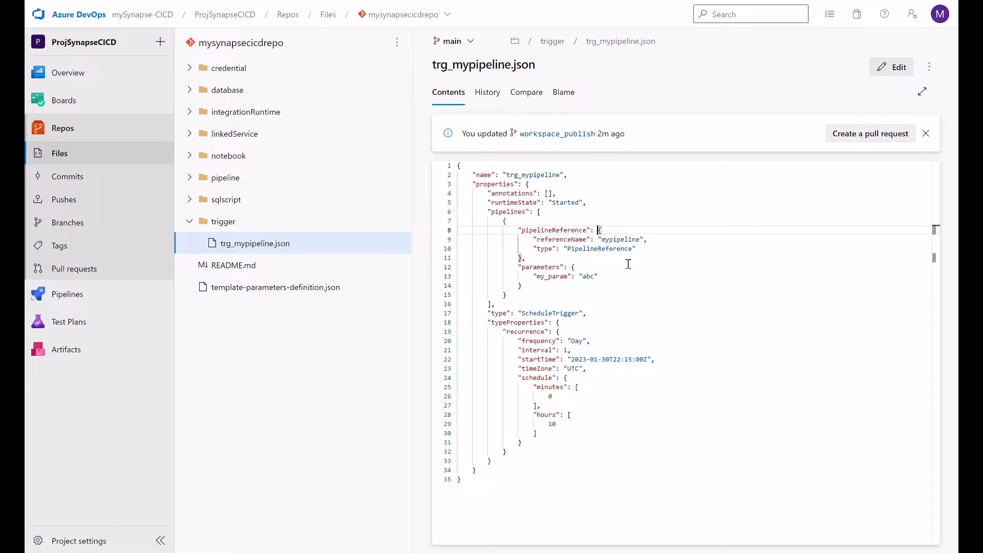
click(572, 266)
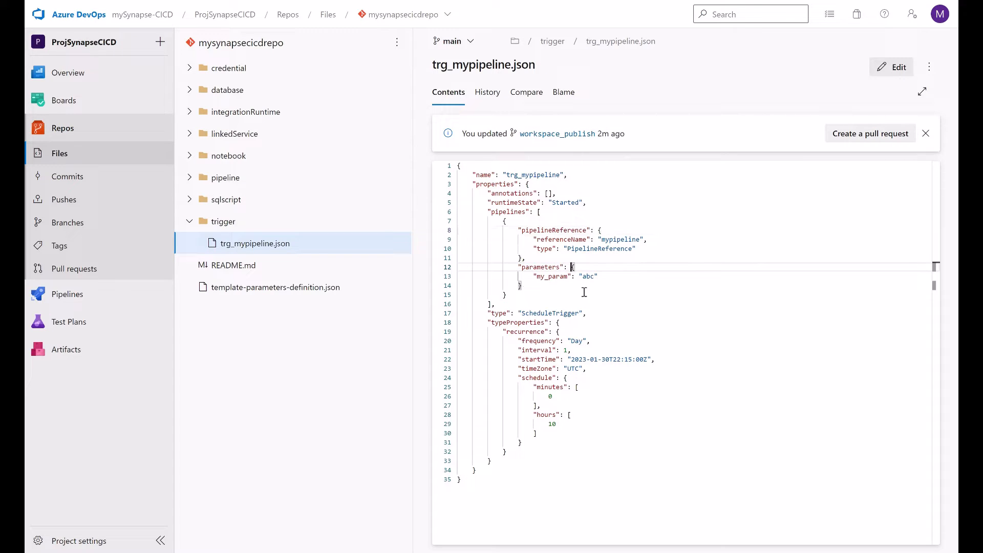
click(506, 211)
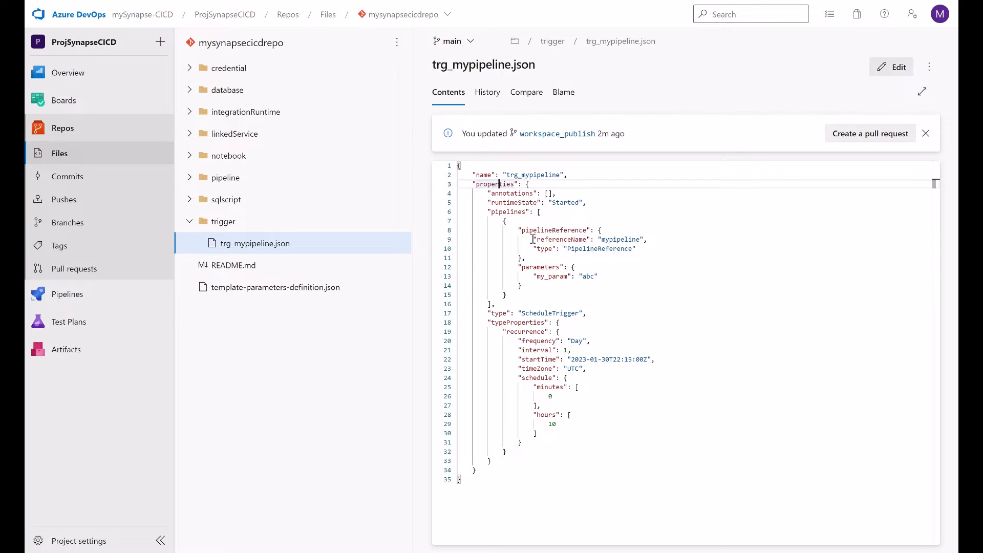
click(545, 267)
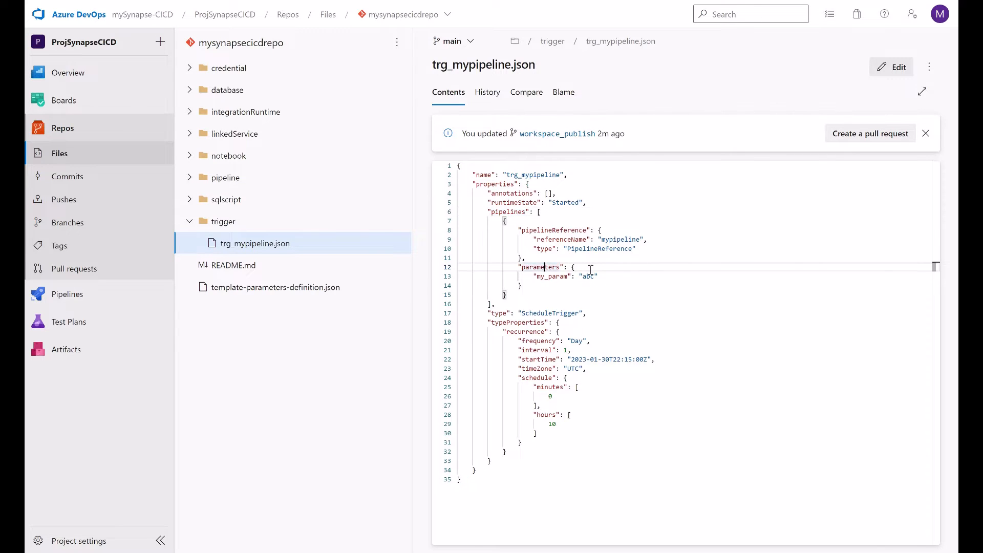
Open template-parameters-definition.json and locate the properties and typeProperties keys in the Microsoft.Synapse/workspaces/triggers section.
click(304, 287)
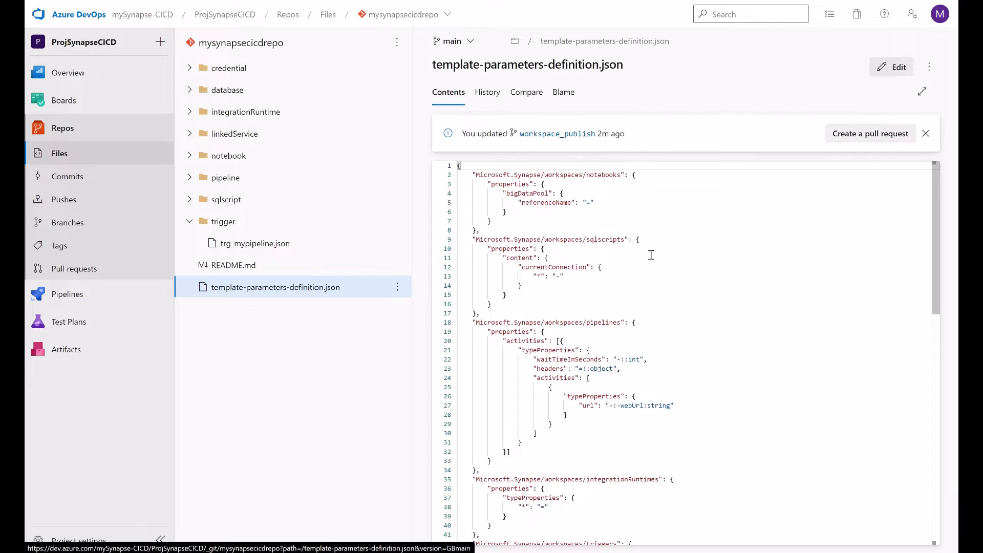
scroll(651, 255, down, 6)
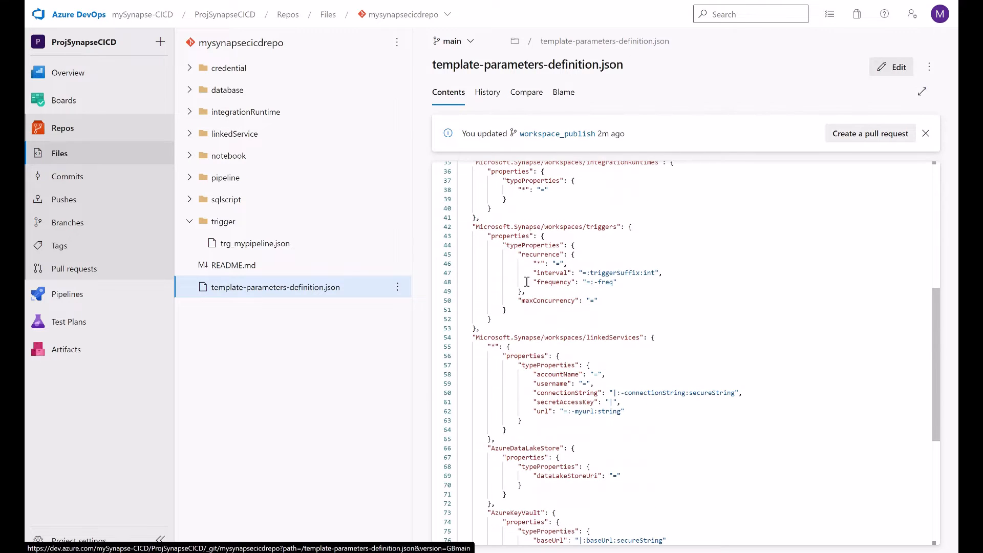
click(512, 237)
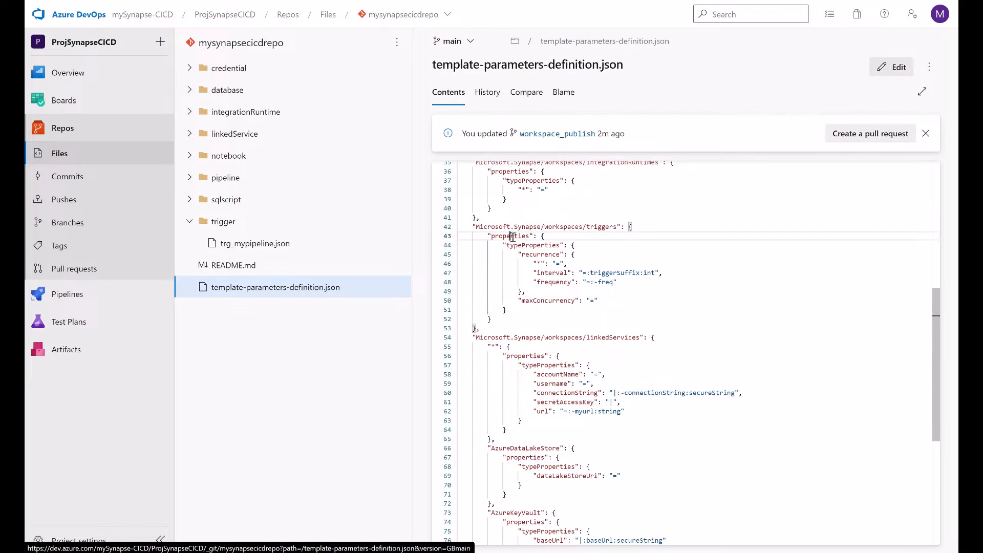
click(544, 245)
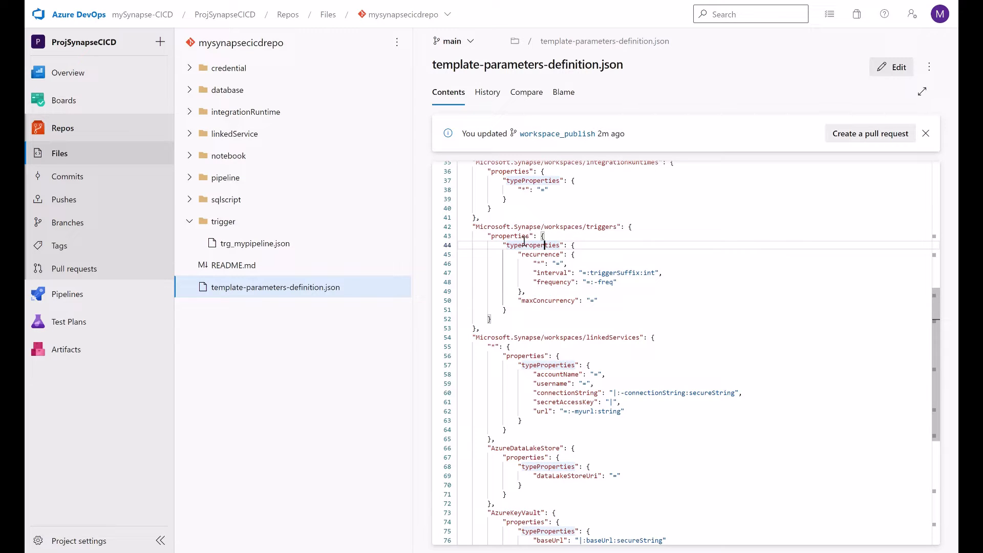
Edit template-parameters-definition.json to add a "pipelines" array containing a "parameters" object with "*": "=" at the start of the triggers properties.
click(890, 67)
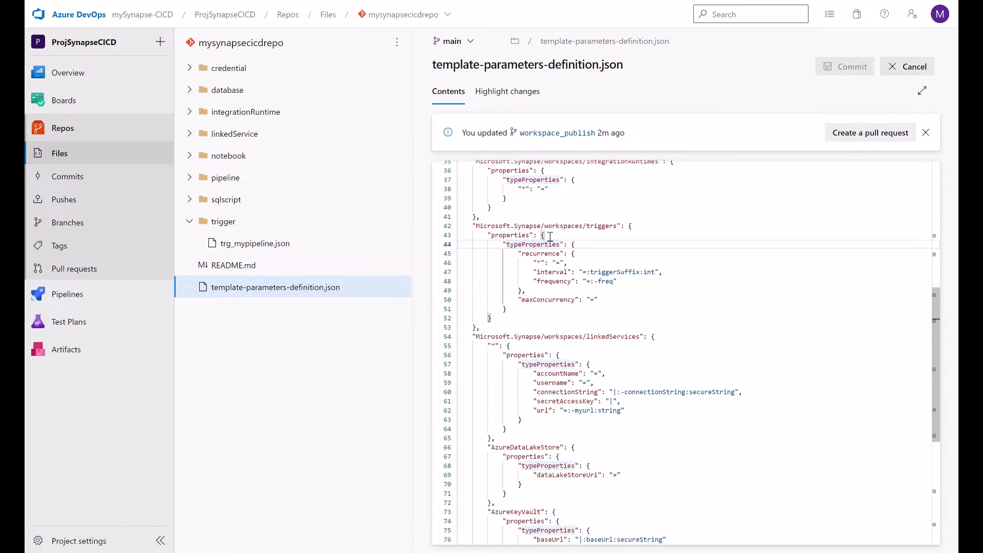
click(583, 235)
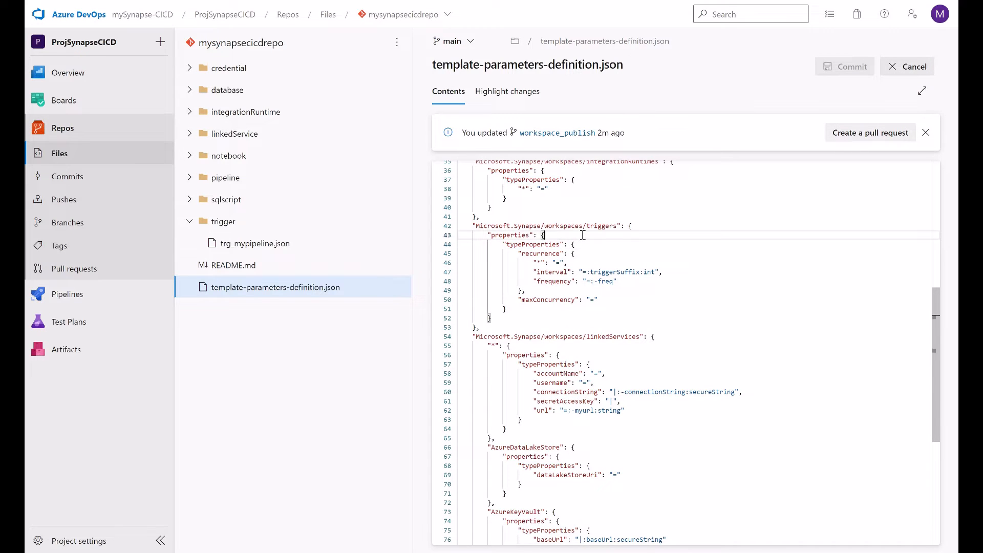
key(Return)
key(Return)
key(Return)
key(Up)
key(Up)
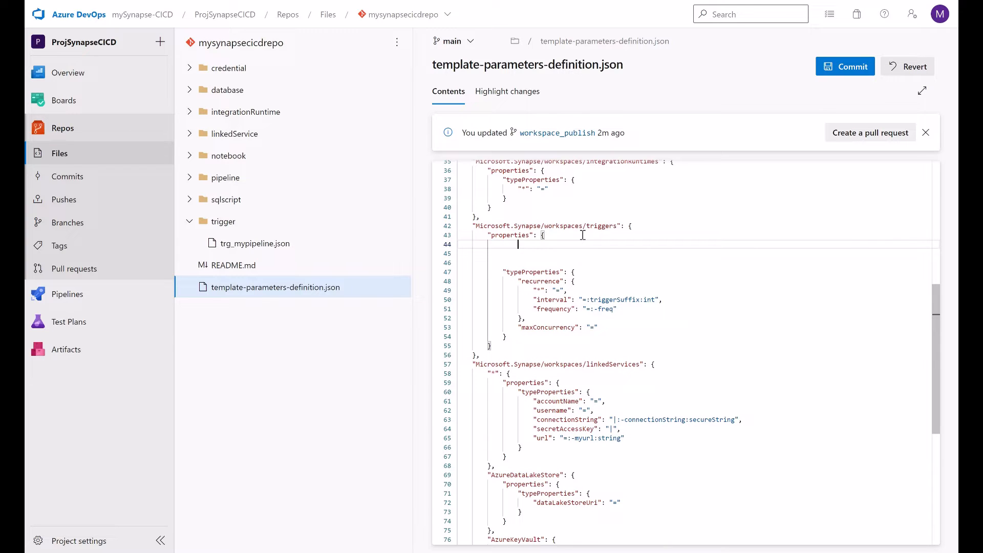
text("pipelines": [     {         "parameters": {             "*": "="         }     } ],)
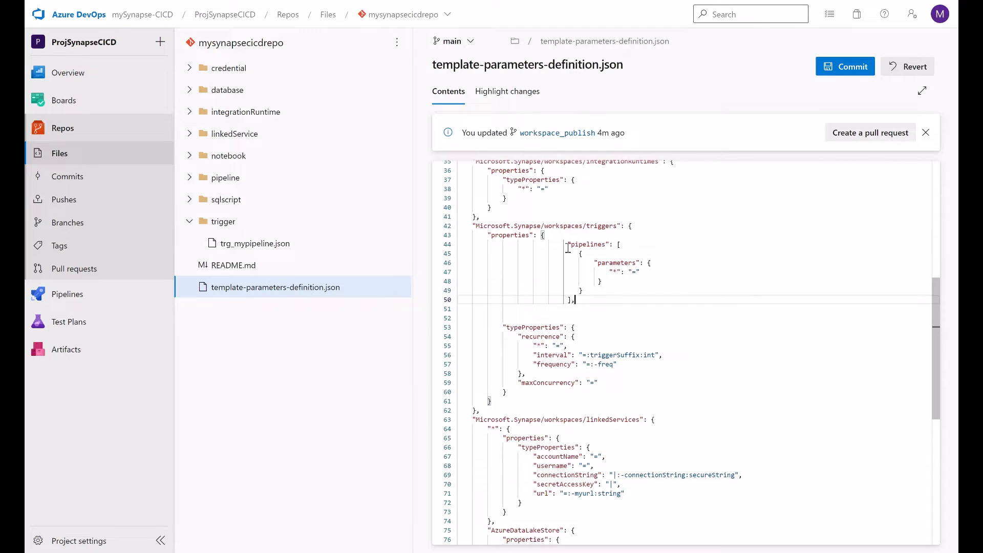
Correct the indentation of the new "pipelines" line and its opening brace so they nest under the triggers "properties" key.
drag(489, 244, 564, 245)
key(BackSpace)
drag(569, 254, 491, 253)
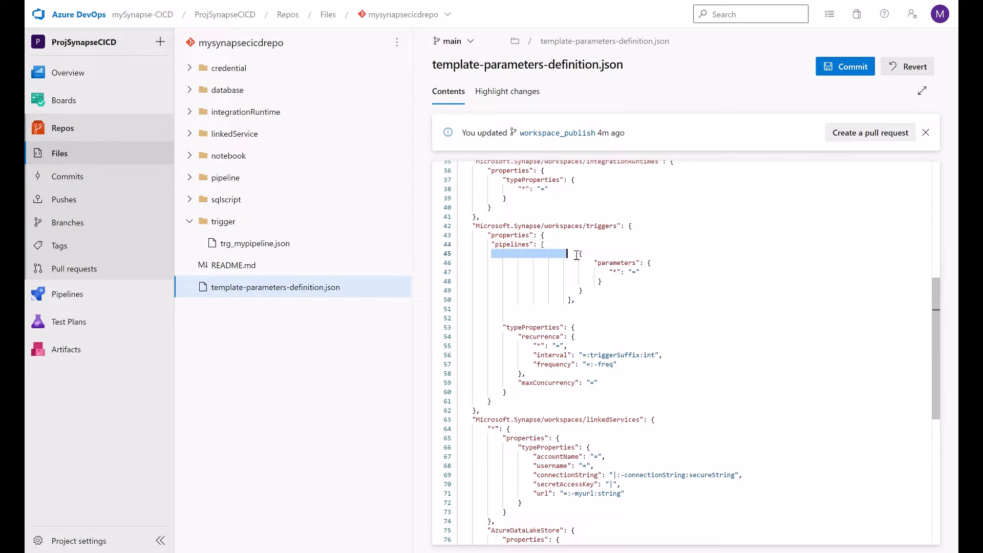
key(BackSpace)
click(492, 246)
key(Tab)
click(497, 255)
key(Tab)
key(Tab)
Realign the "parameters" and "*": "=" lines and the closing braces and bracket of the new pipelines block.
drag(530, 265, 592, 264)
key(BackSpace)
drag(533, 273, 607, 272)
key(BackSpace)
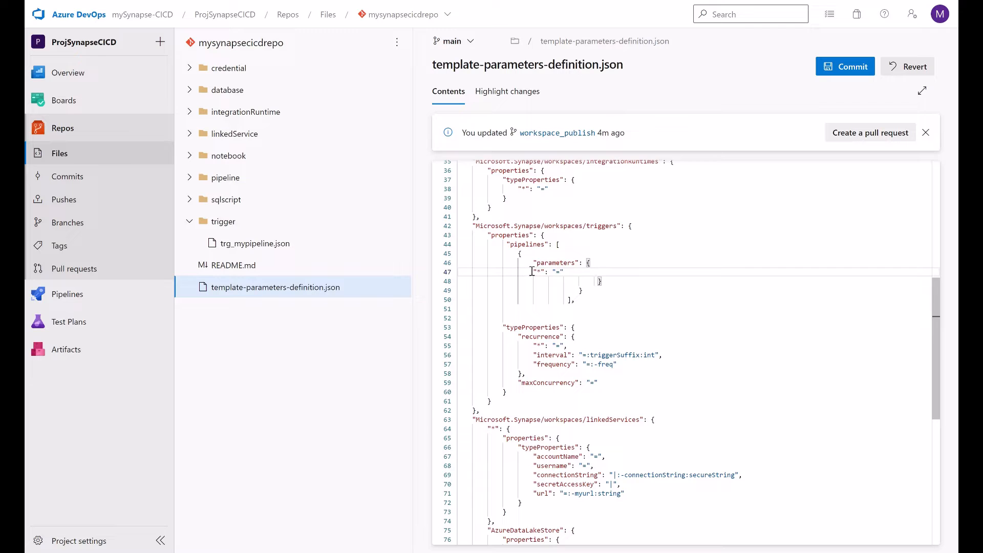
key(Tab)
drag(598, 282, 491, 303)
key(BackSpace)
key(BackSpace)
key(BackSpace)
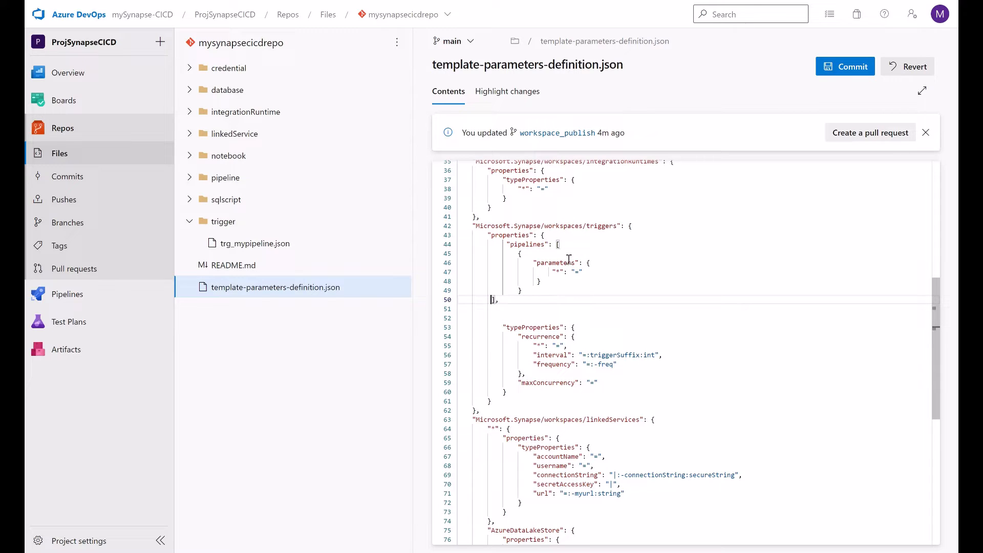
Examine the new triggers block from properties through the pipelines array to the parameters object and its "*" wildcard.
click(515, 236)
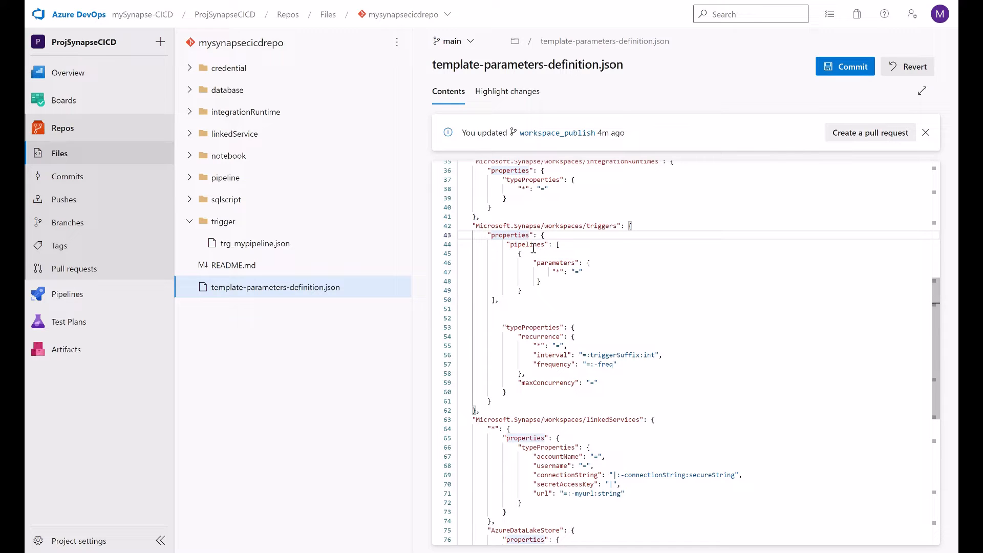
click(557, 245)
click(557, 244)
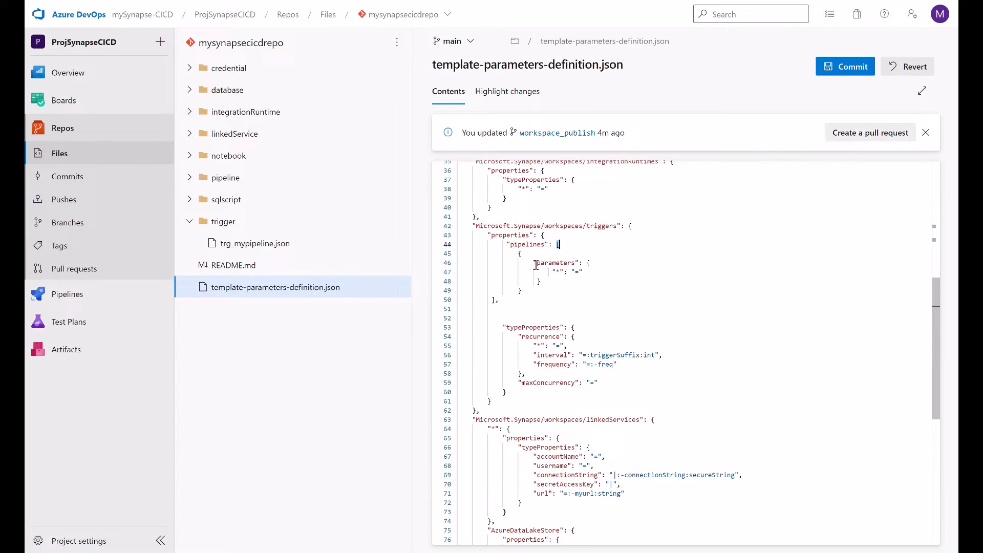
click(586, 263)
click(557, 272)
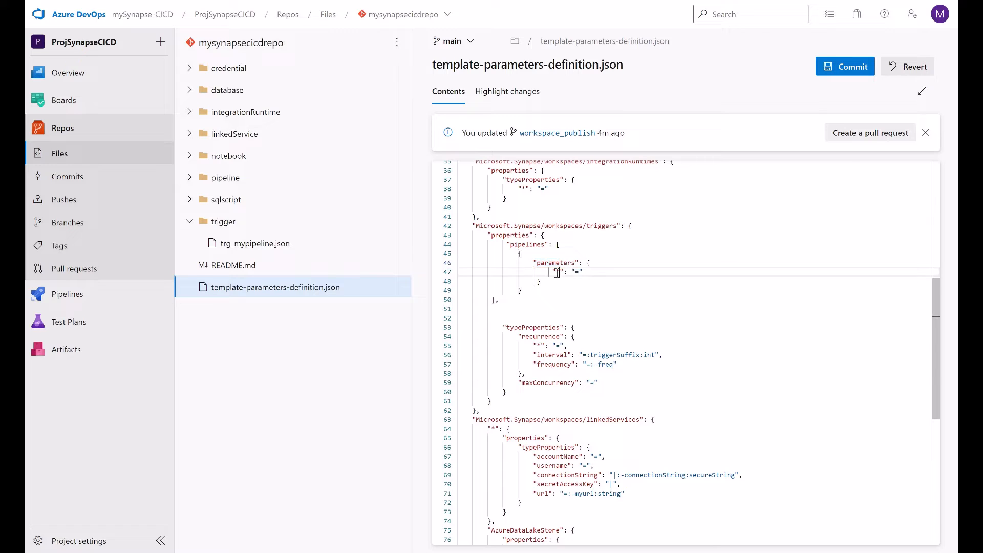
click(647, 285)
drag(556, 272, 560, 270)
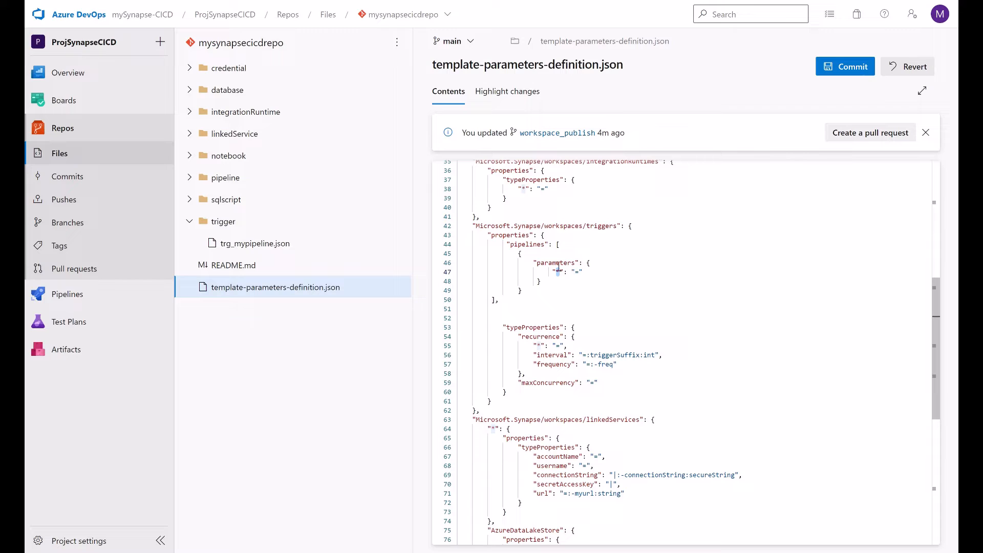
drag(537, 263, 576, 263)
Remove the blank lines after the pipelines array and commit template-parameters-definition.json to the main branch.
click(504, 300)
key(Delete)
key(Delete)
click(845, 71)
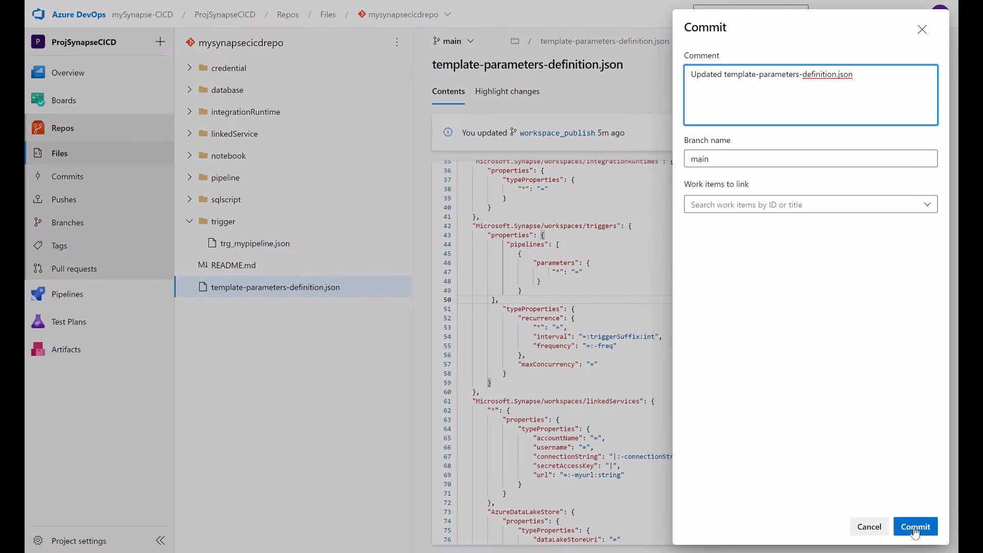
click(914, 529)
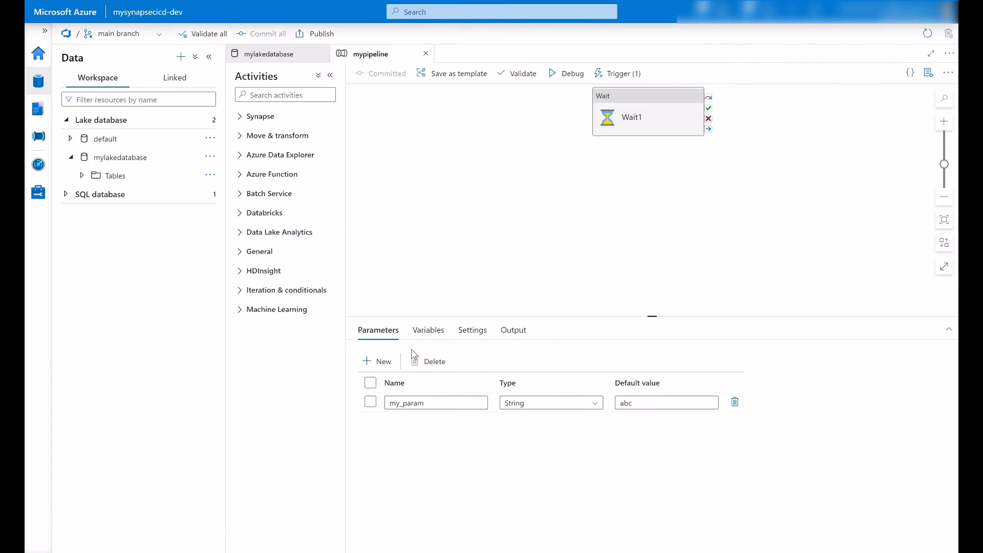
In Synapse Studio, set the Wait1 activity's wait time in mypipeline to 5 seconds, and commit and publish the change.
click(415, 332)
click(489, 357)
text(5)
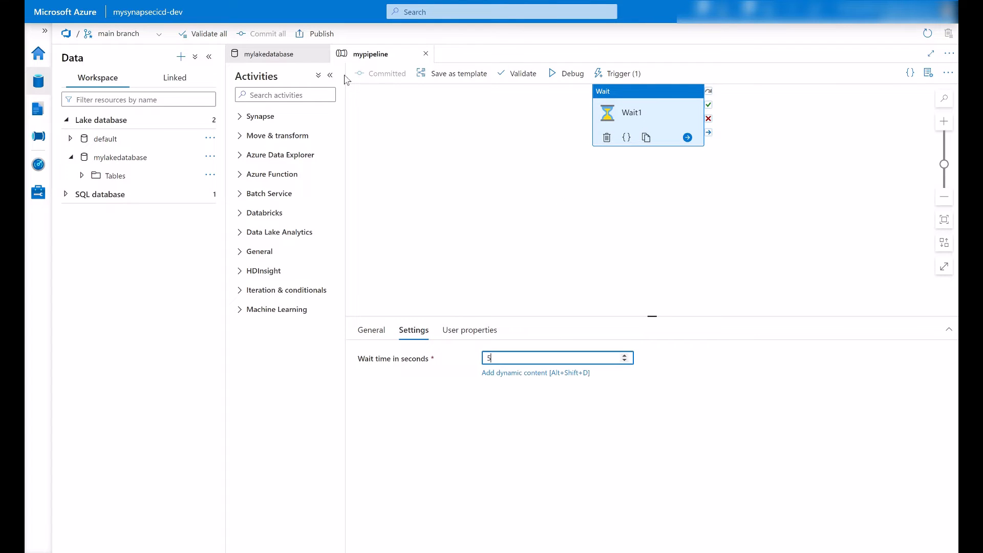
click(381, 73)
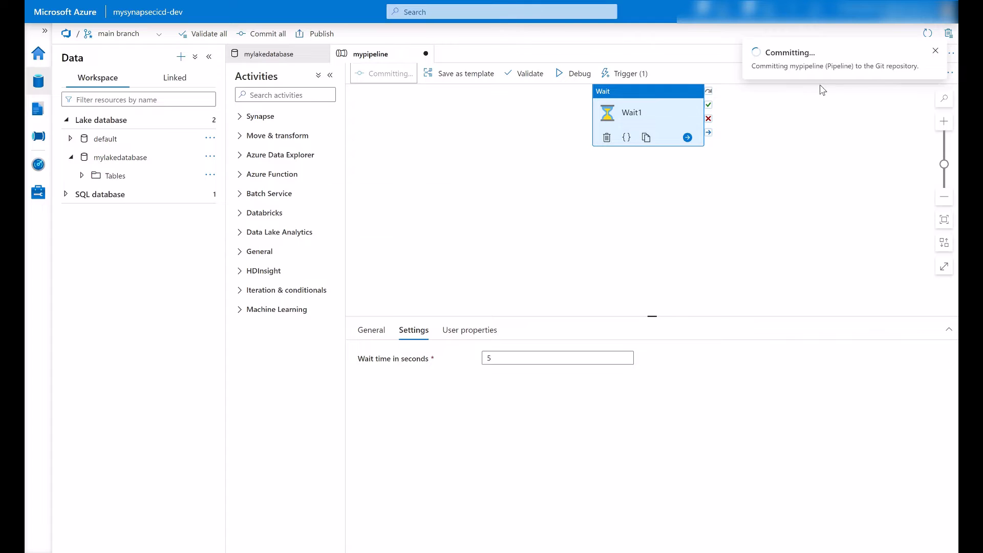
click(318, 37)
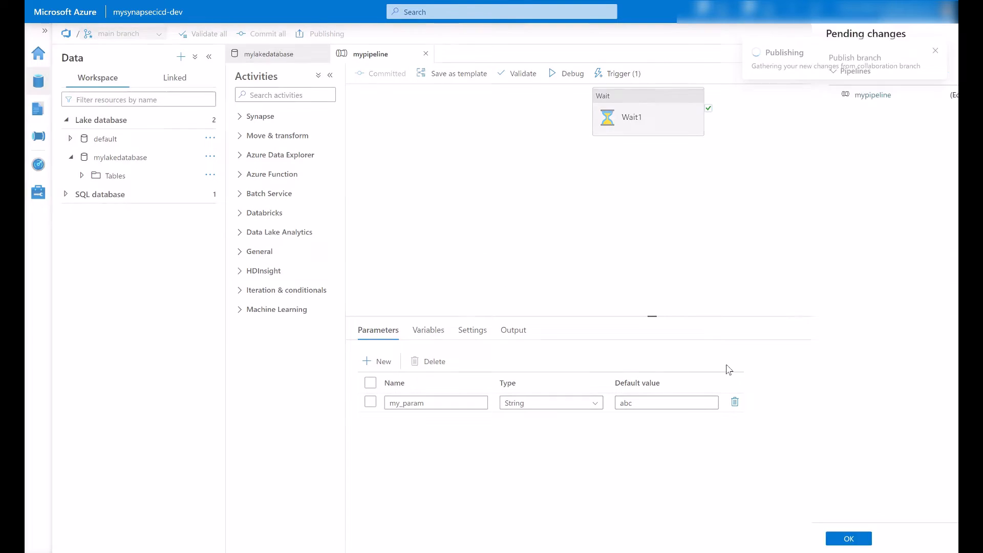
click(632, 537)
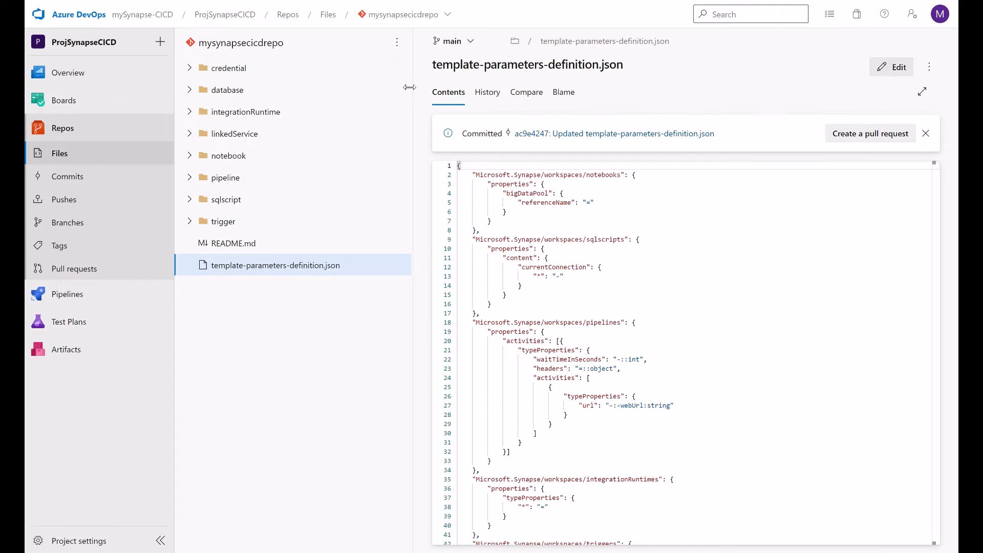
In the Azure DevOps repository's workspace_publish branch, open TemplateParametersForWorkspace_default.json and highlight the trigger's my_param parameter name.
click(453, 41)
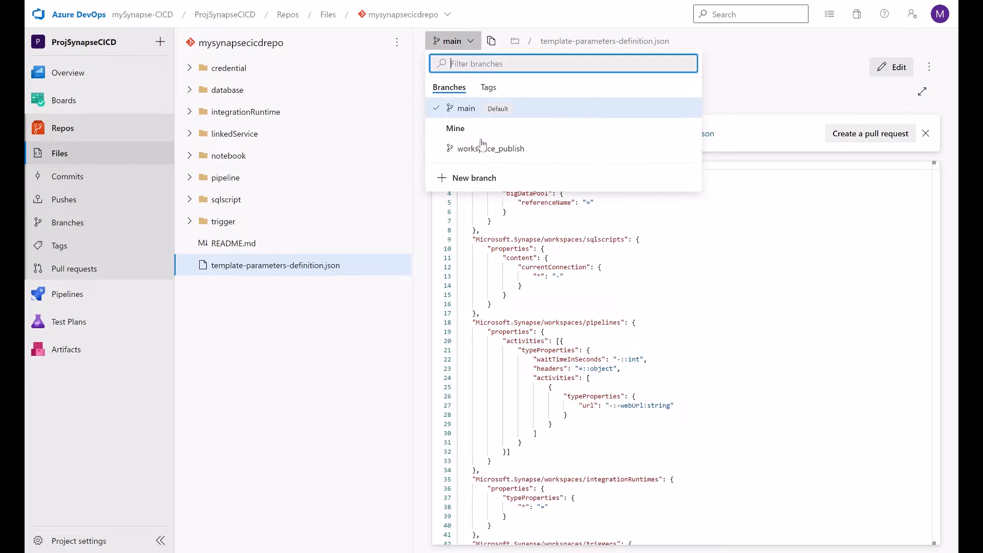
click(483, 149)
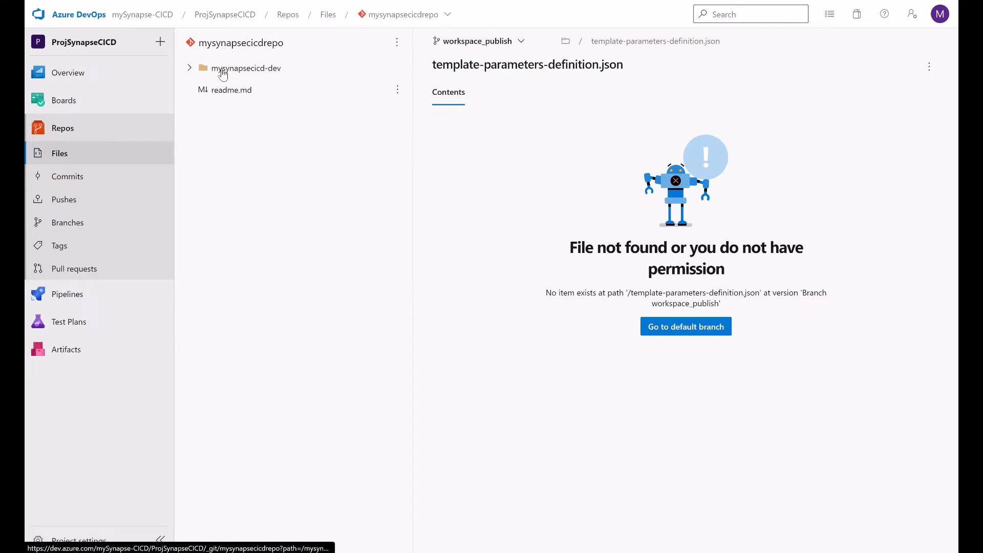
click(238, 69)
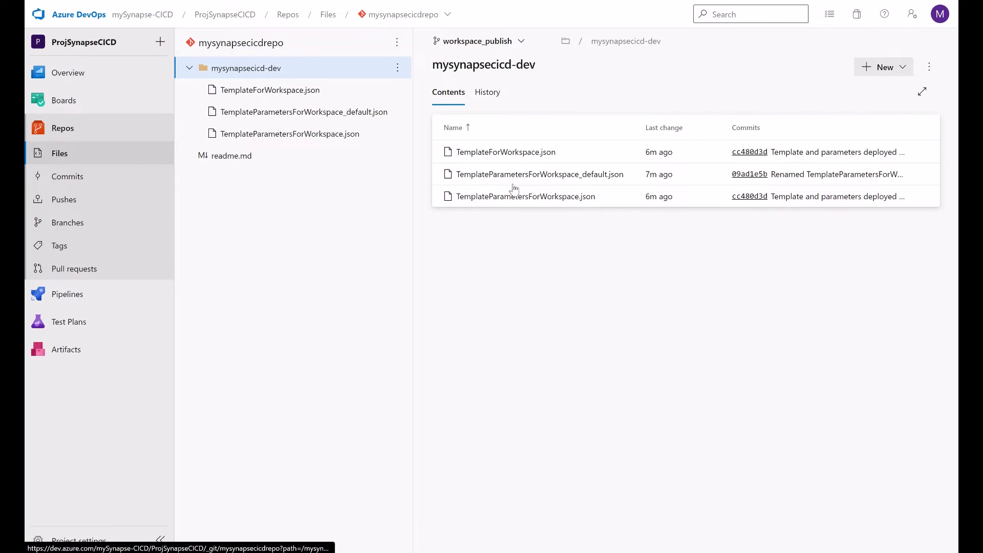
click(565, 175)
drag(491, 267, 705, 267)
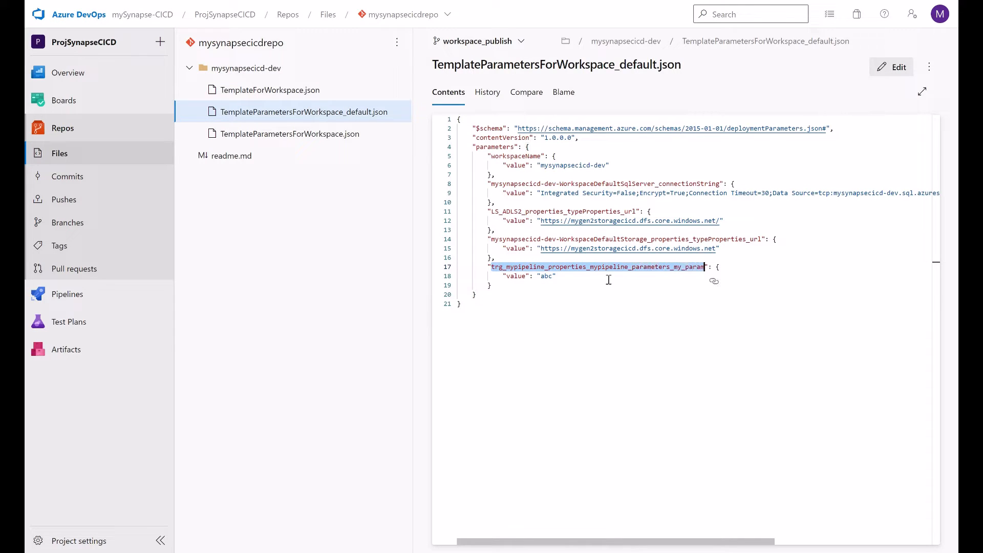
drag(591, 267, 705, 267)
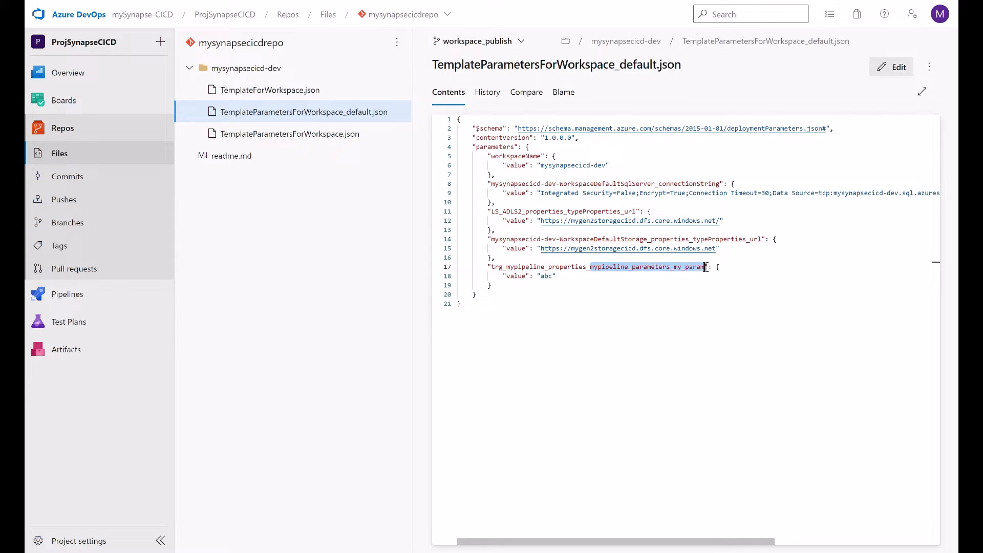
Refresh the mysynapsecicd-dev folder, open TemplateParametersForWorkspace.json and highlight the trigger's my_param parameter name.
click(258, 70)
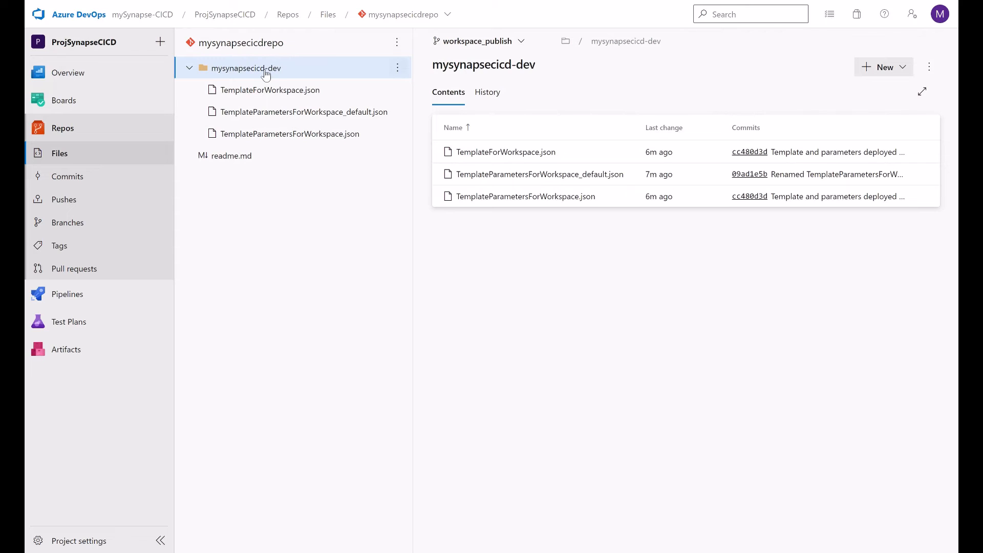
key(F5)
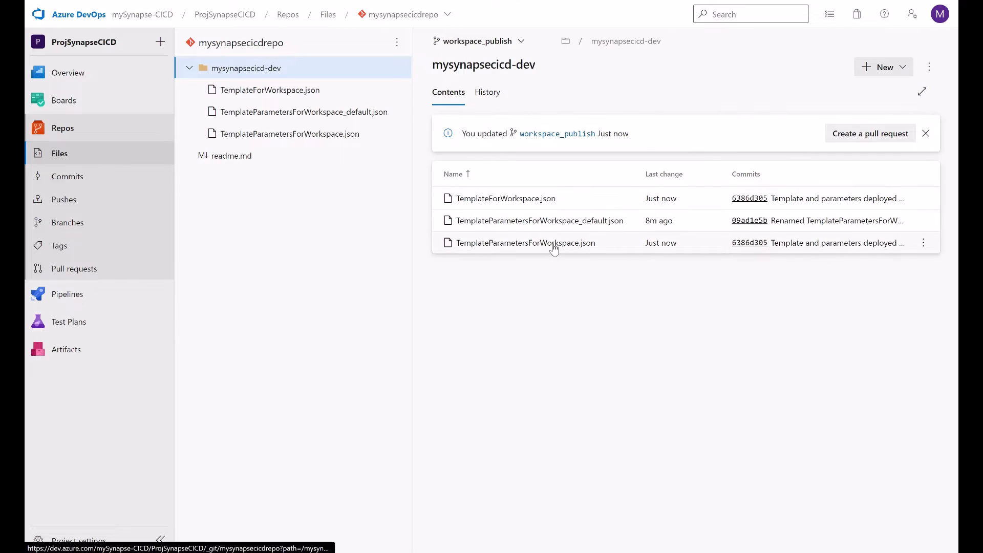
click(554, 244)
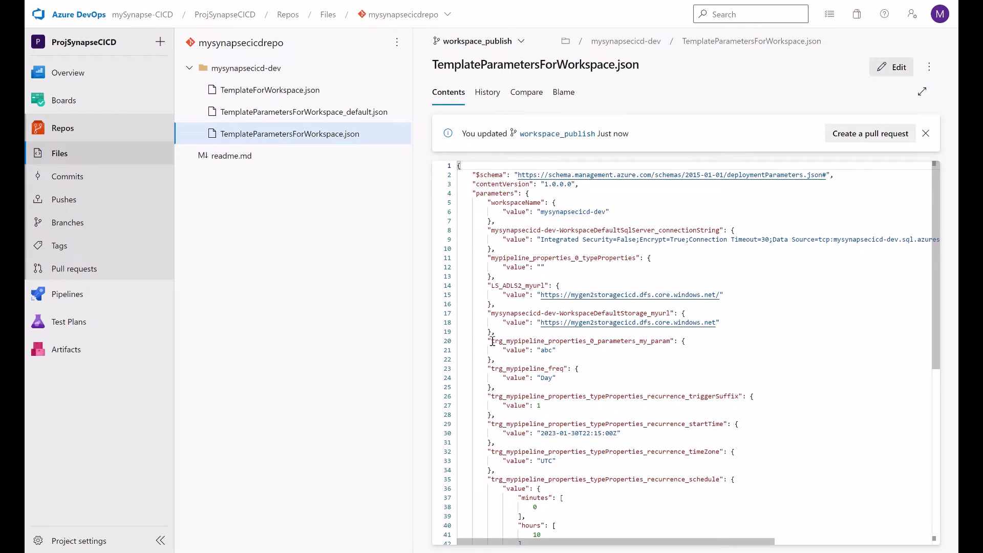
drag(492, 341, 671, 343)
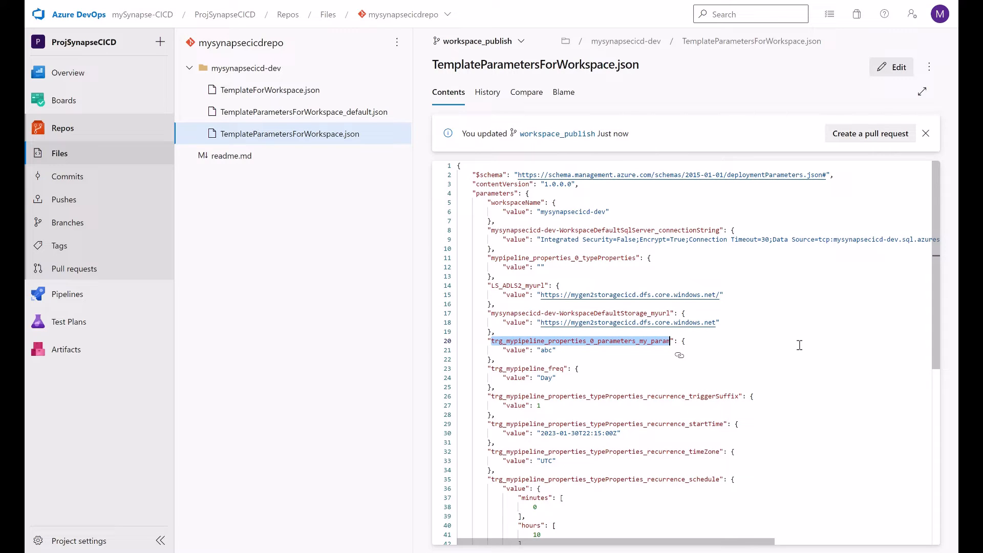
click(495, 342)
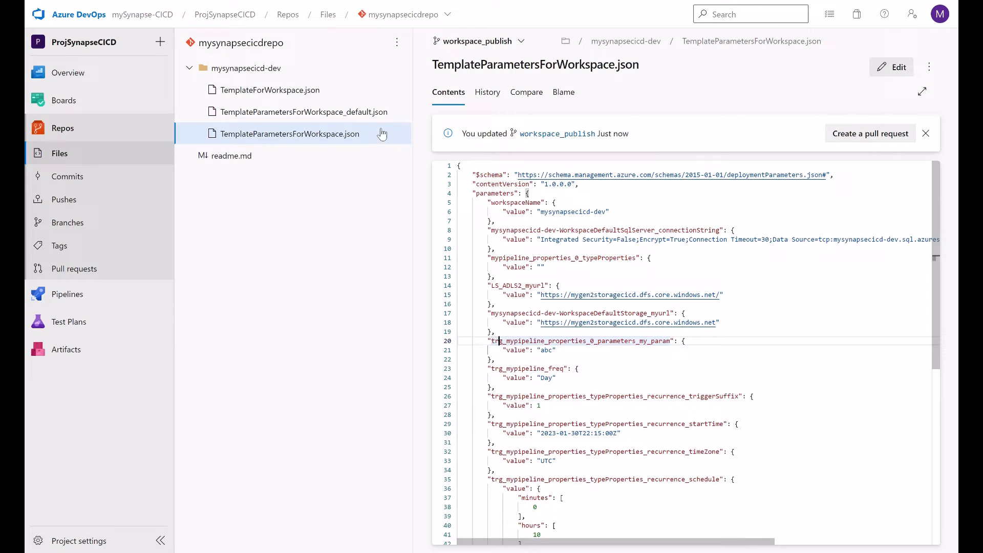
Reopen TemplateParametersForWorkspace_default.json and select the full name trg_mypipeline_properties_mypipeline_parameters_my_param.
click(353, 112)
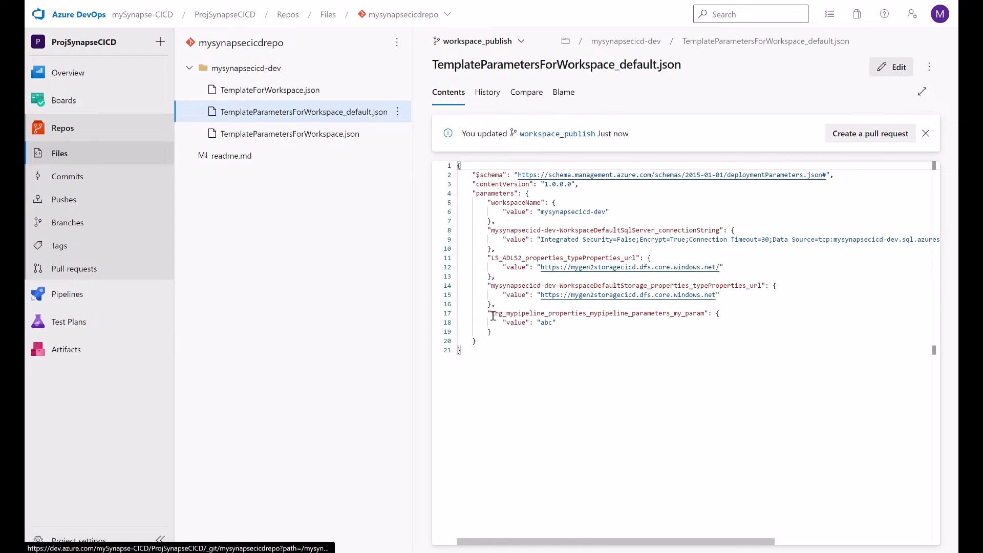
drag(491, 313, 546, 313)
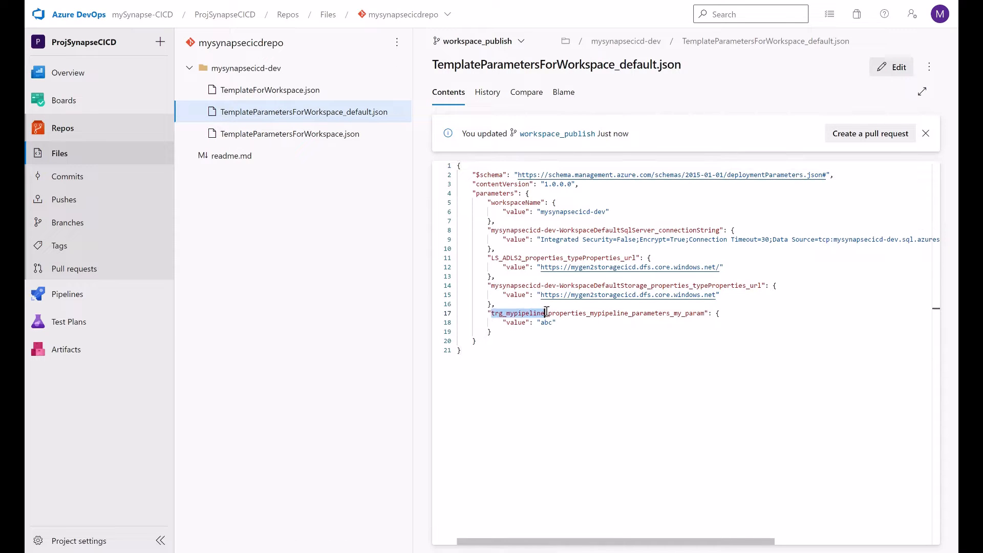
drag(580, 311, 703, 316)
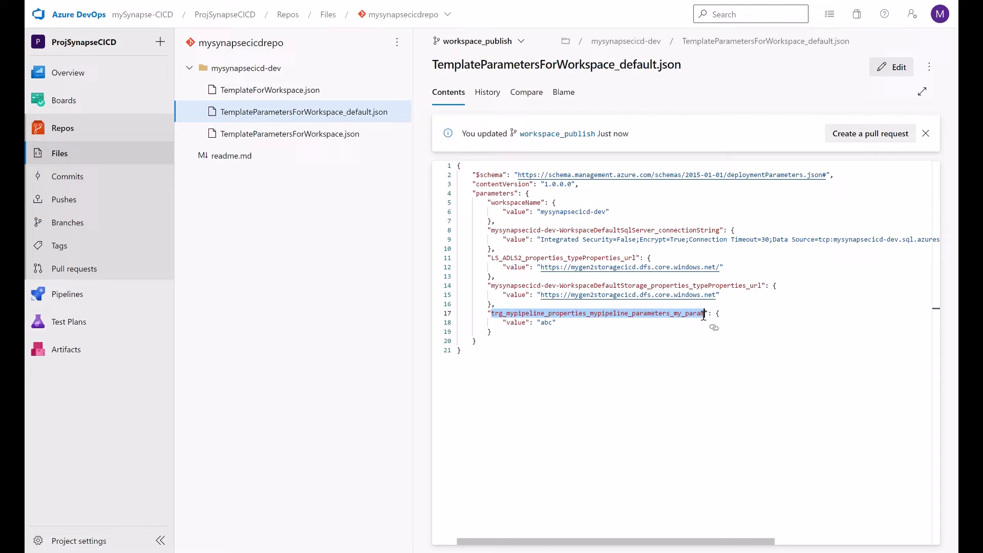
In TemplateParametersForWorkspace.json, insert trg_mypipeline_properties_mypipeline_parameters_my_param below the generated my_param block and compare the two names.
click(321, 135)
click(901, 69)
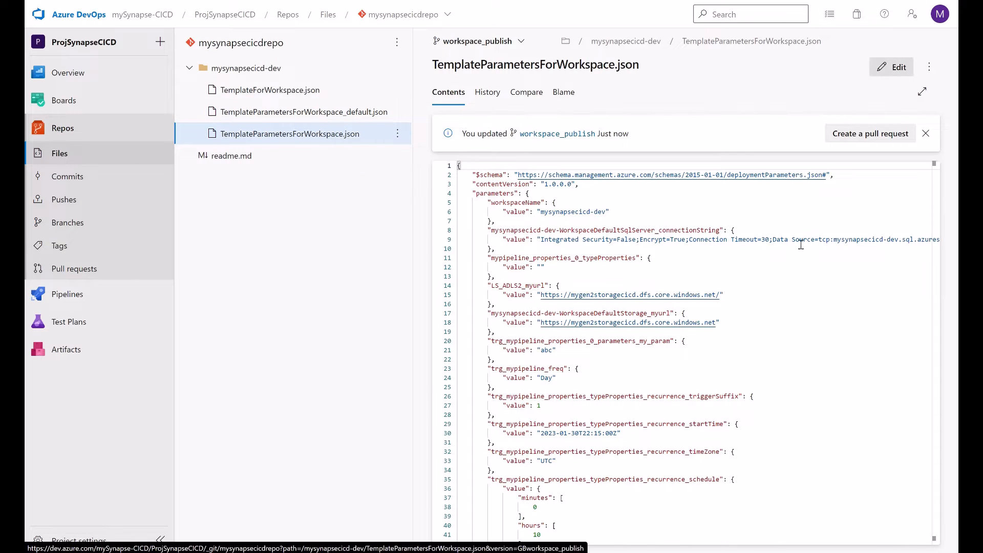
scroll(762, 338, down, 2)
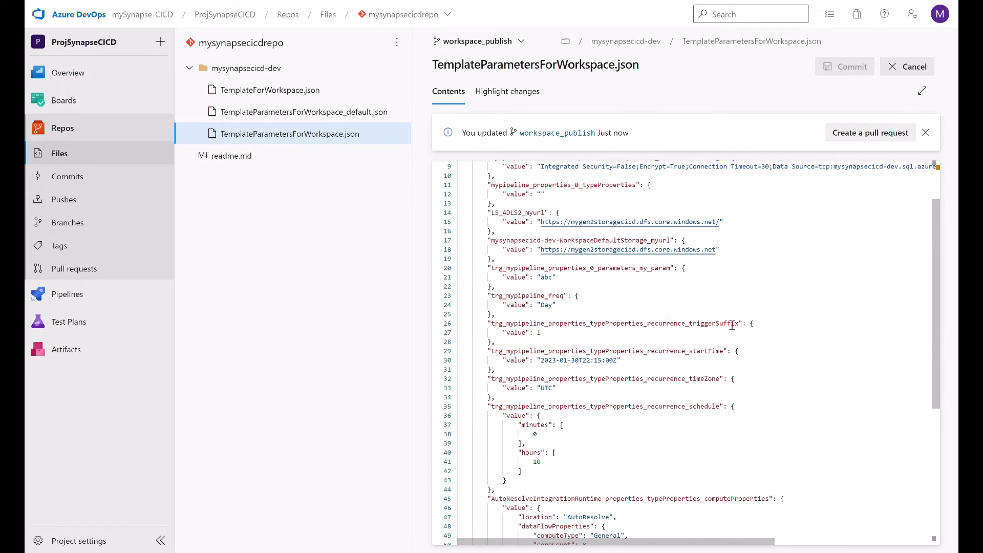
click(529, 285)
key(Return)
key(Return)
key(Return)
key(Up)
key(Up)
text(trg_mypipeline_properties_mypipeline_parameters_my_param)
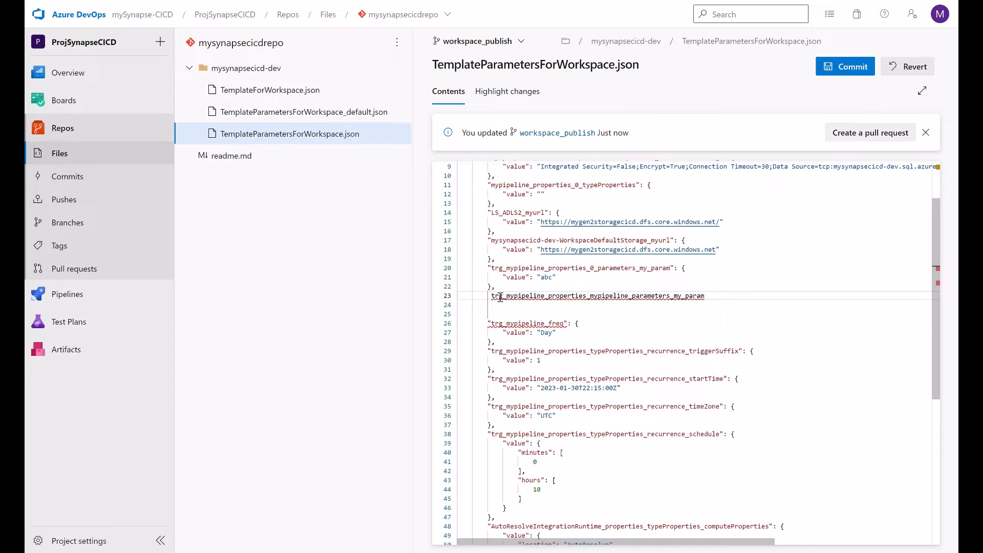
drag(491, 297, 630, 297)
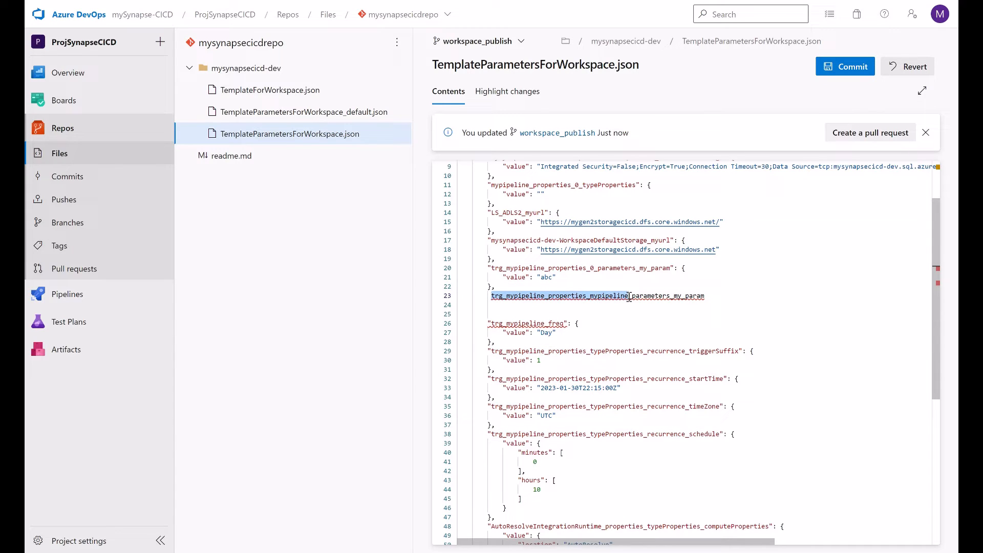
click(594, 268)
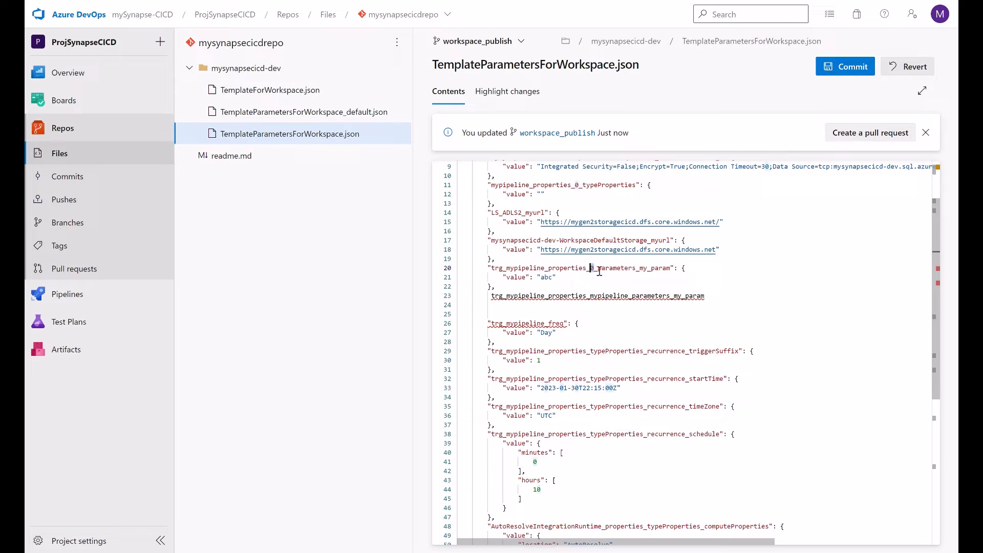
In TemplateParametersForWorkspace.json, highlight the 0 segment and its mypipeline counterpart in the two my_param names, and select the full generated name.
key(ctrl+shift+Right)
click(590, 296)
key(shift+Right)
key(shift+Right)
key(shift+Right)
key(shift+Right)
key(shift+Right)
key(shift+Right)
key(shift+Right)
key(shift+Right)
key(shift+Right)
key(shift+Right)
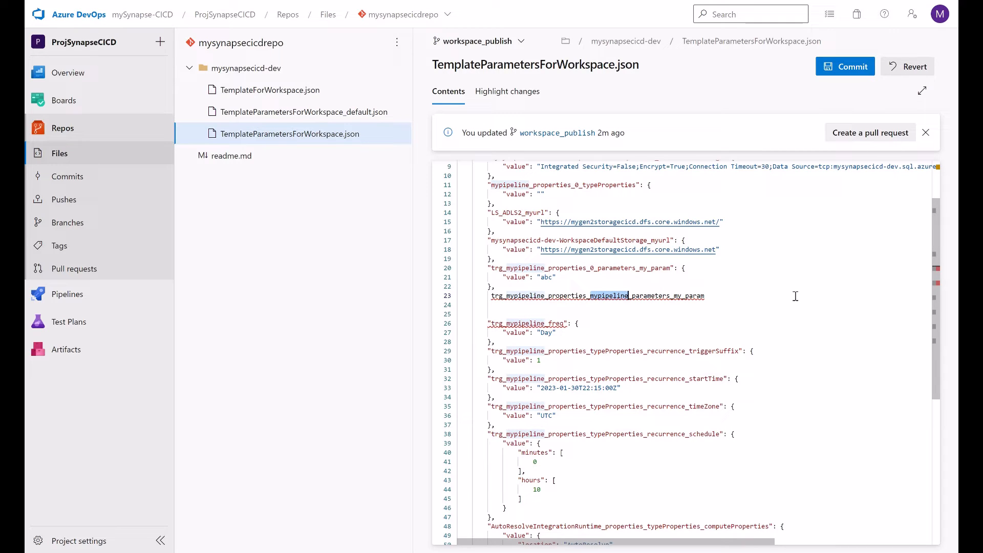
drag(673, 268, 492, 267)
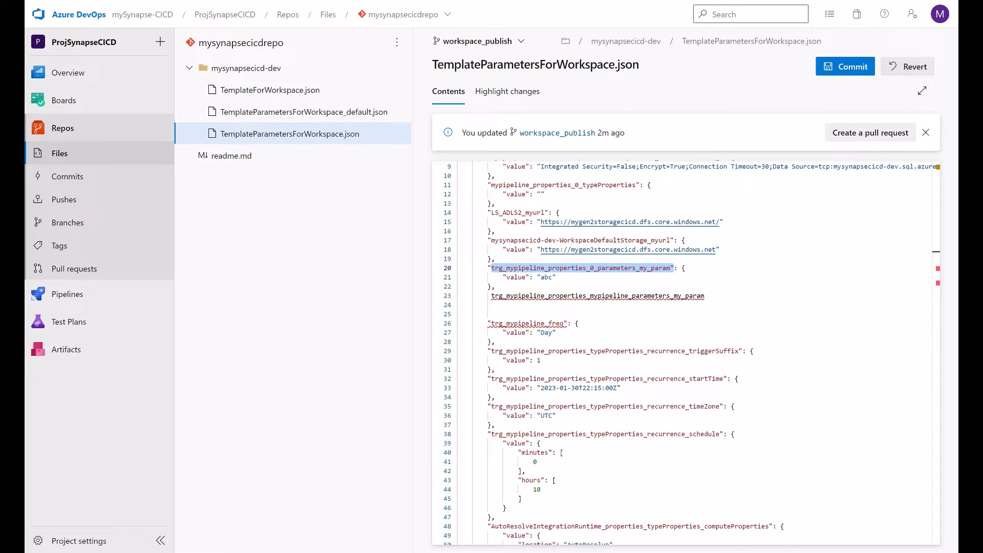
Open TemplateForWorkspace.json, search for /triggers, and highlight the trigger's pipelineReference referenceName and its value mypipeline.
key(alt+Tab)
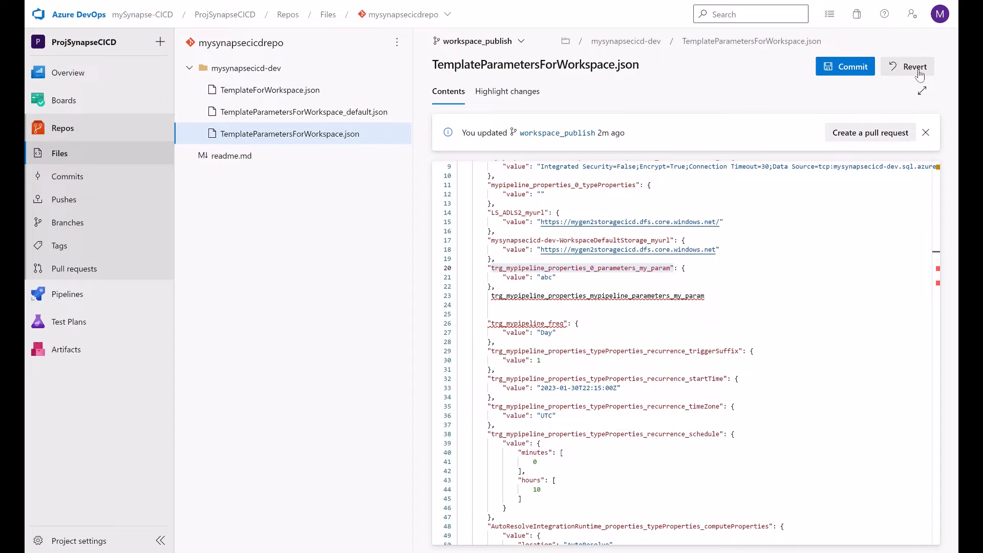
click(270, 89)
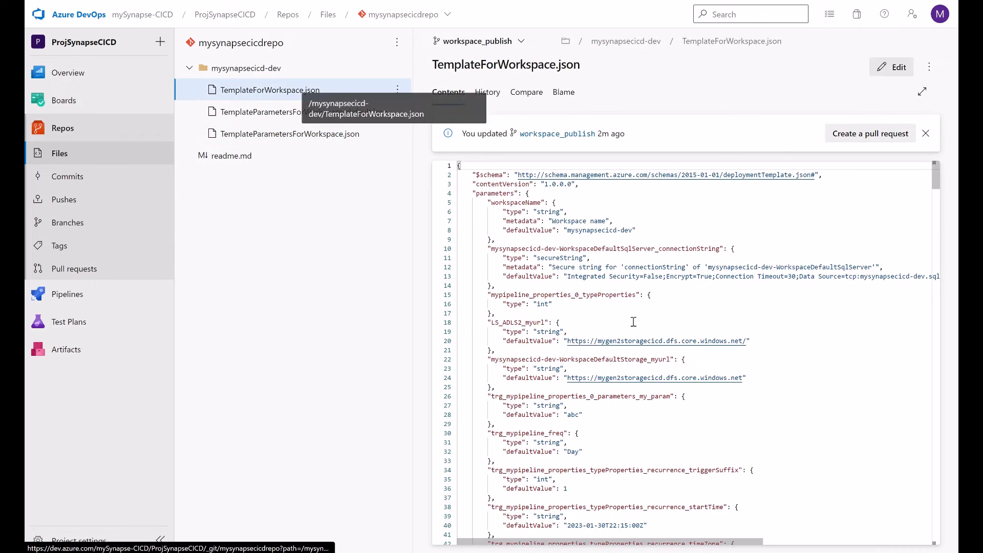
click(634, 322)
key(ctrl+f)
text(/t)
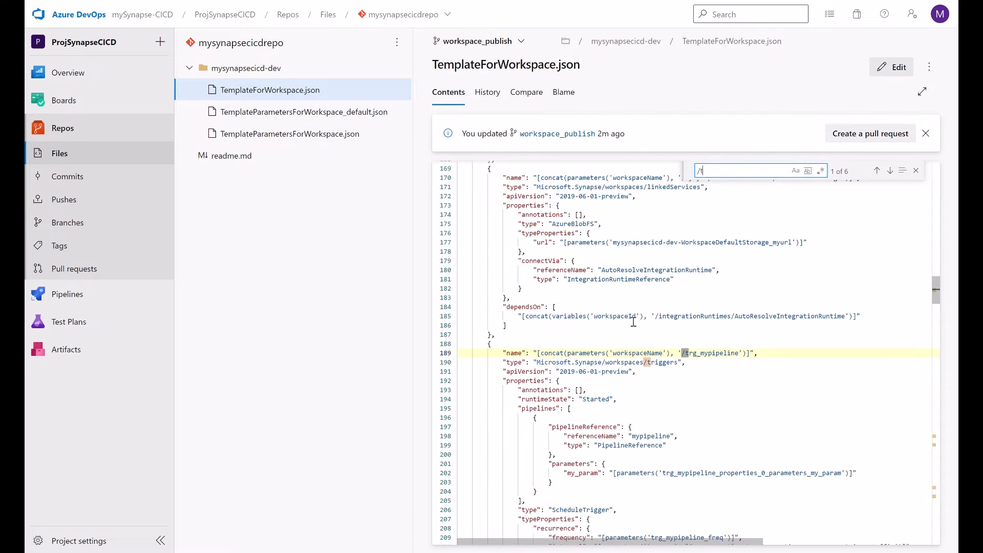
text(riggers)
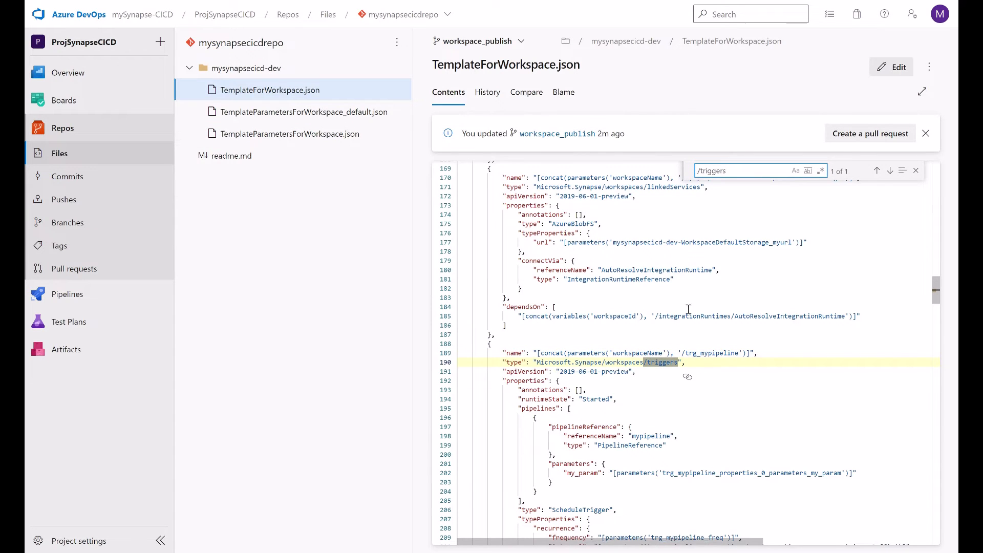
scroll(558, 254, down, 3)
drag(549, 255, 618, 263)
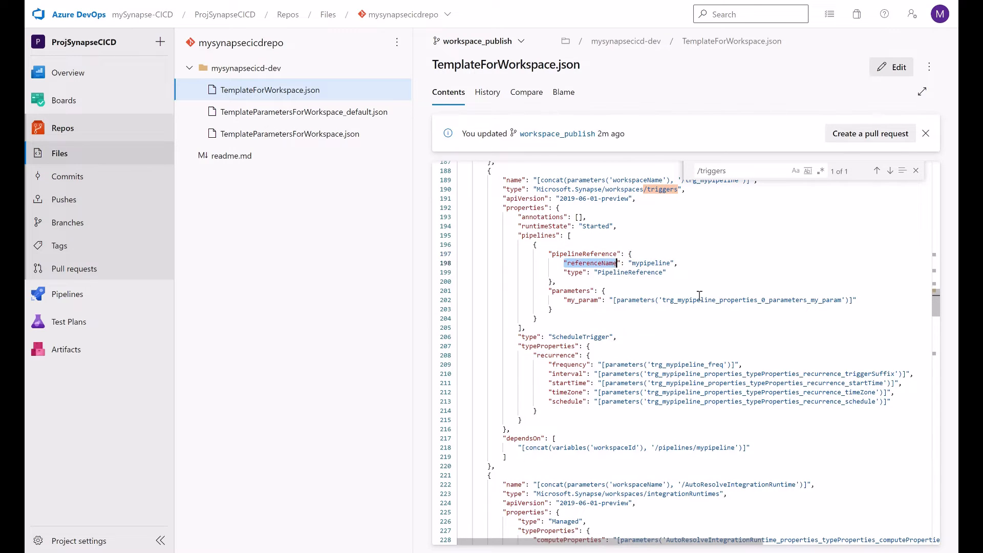
double_click(645, 263)
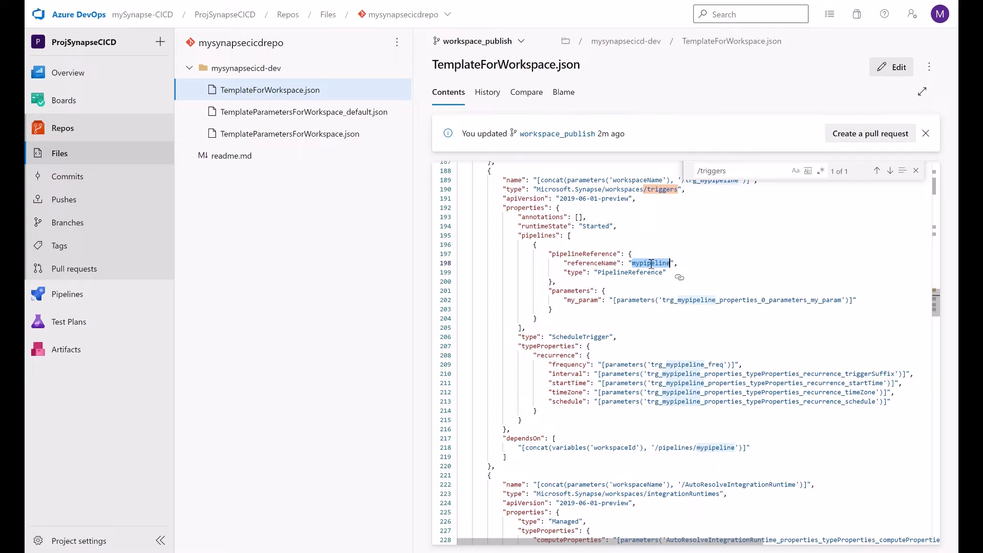
Open template-parameters-definition.json from the main branch for editing at its Microsoft.Synapse/workspaces/triggers section.
click(515, 42)
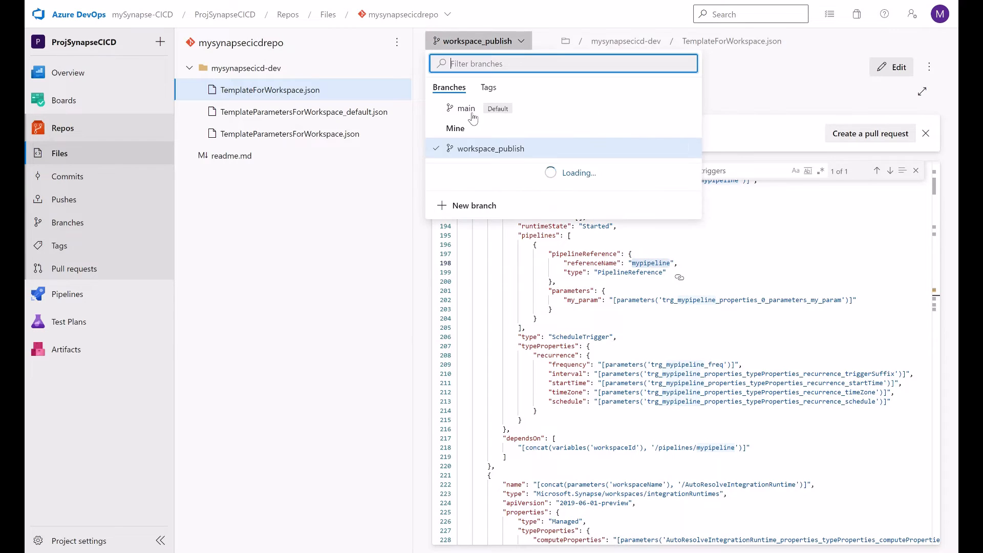
click(466, 105)
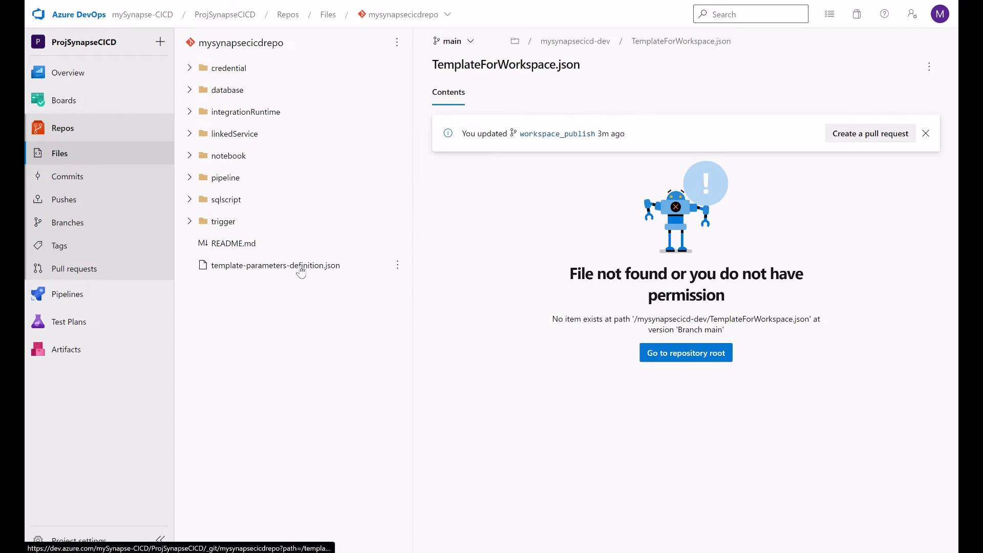
click(302, 272)
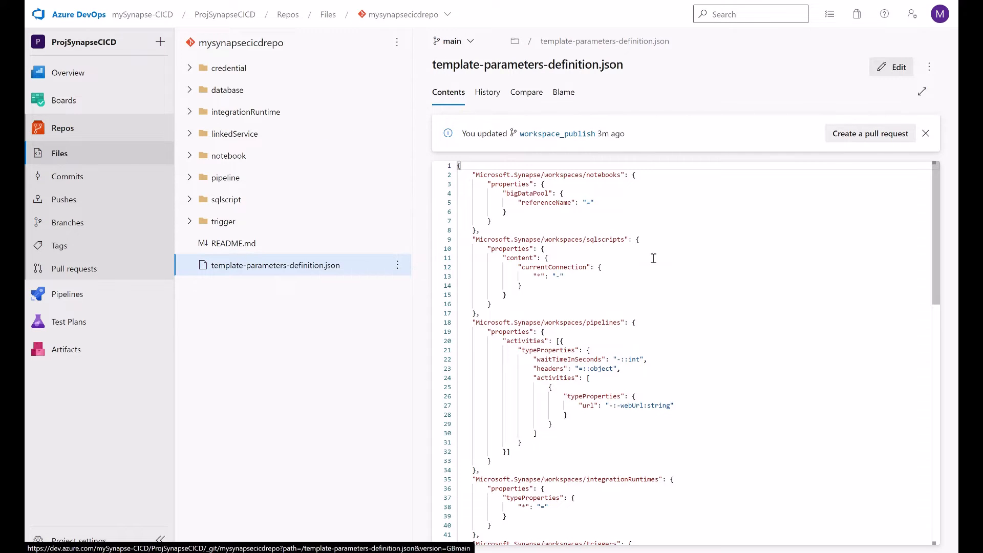
click(896, 75)
scroll(661, 299, down, 2)
scroll(662, 298, down, 4)
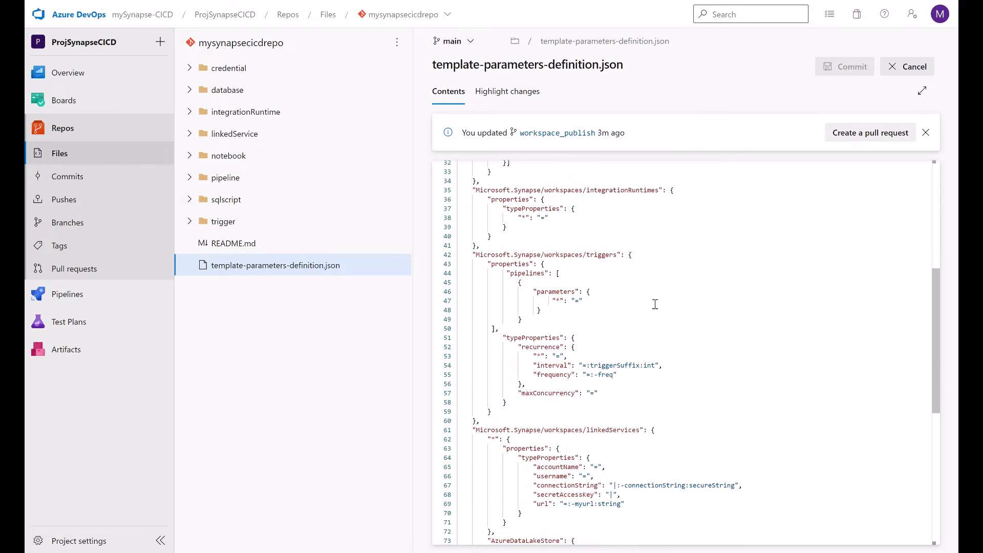
Add ,"pipelineReference.referenceName" after the closing brace of the object in the triggers' pipelines array and commit the file to main.
click(550, 311)
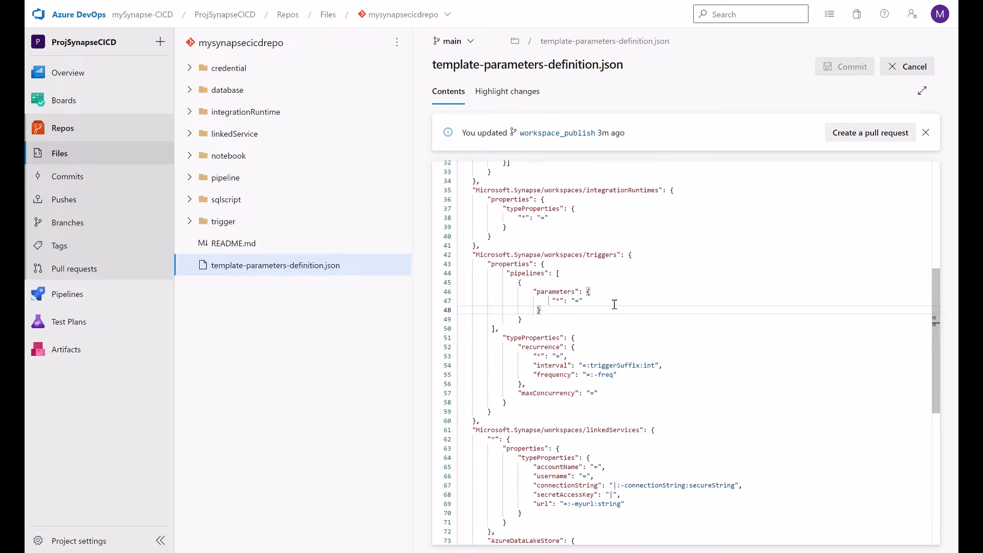
text(,)
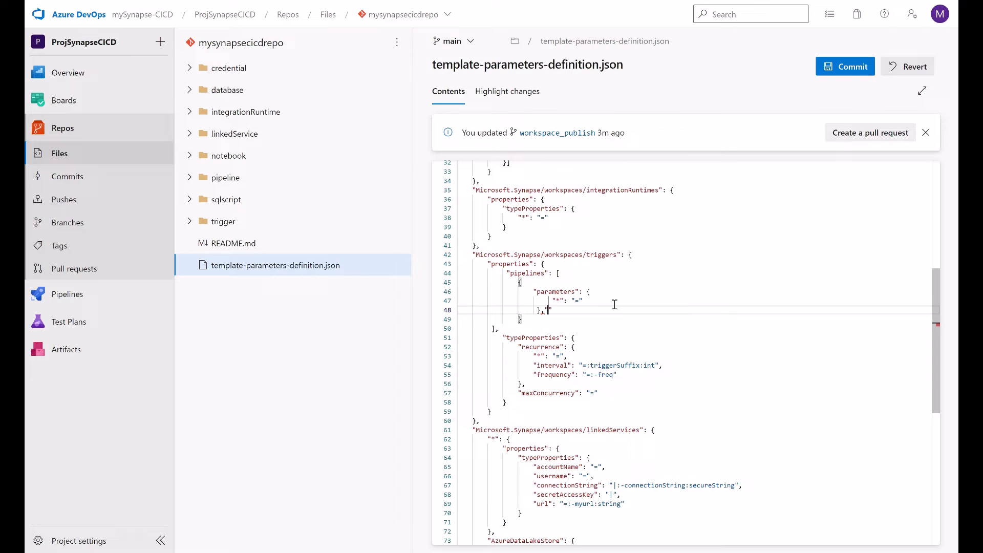
text("pipe)
key(BackSpace)
text(pelineReference.referenceName)
drag(670, 310, 542, 318)
key(ctrl+x)
click(529, 321)
key(ctrl+v)
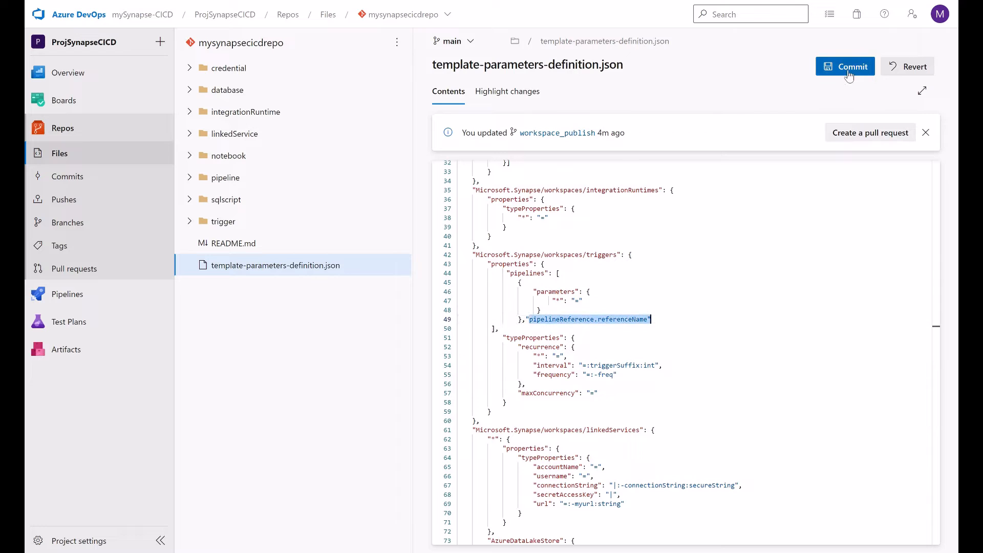
click(849, 76)
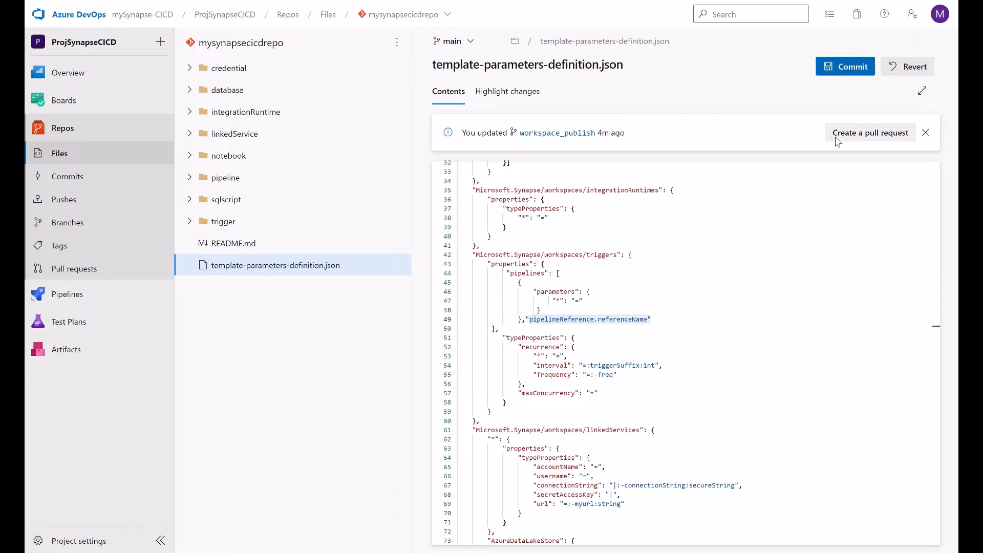
click(925, 531)
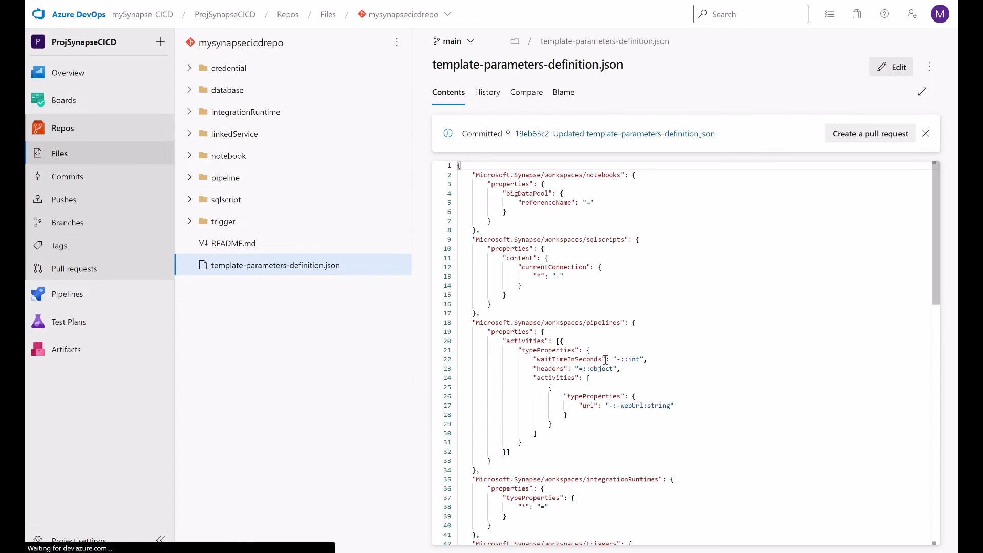
Review the triggers' pipelines and parameters entries, and compare them with the pipelines and pipelineReference properties in trigger/trg_mypipeline.json.
scroll(599, 348, down, 5)
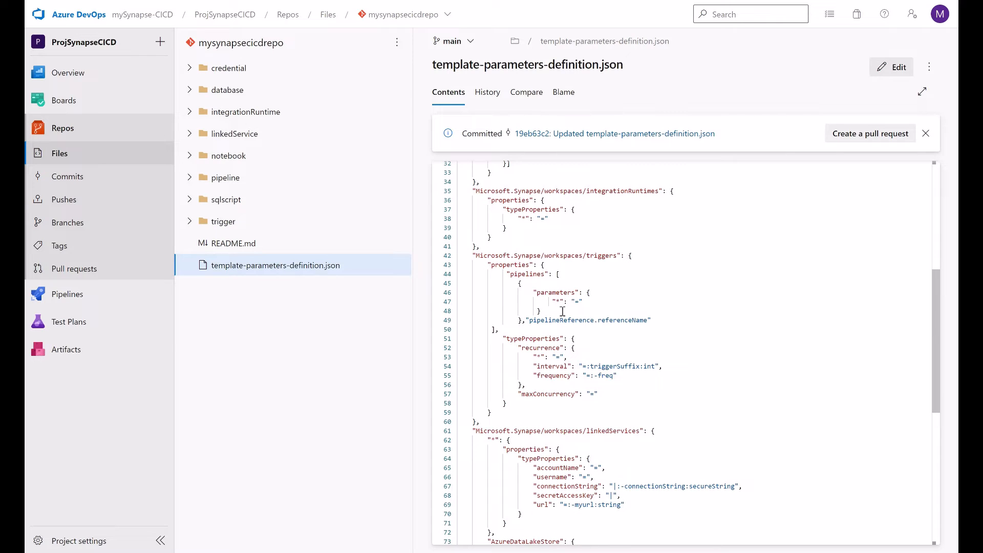
click(526, 274)
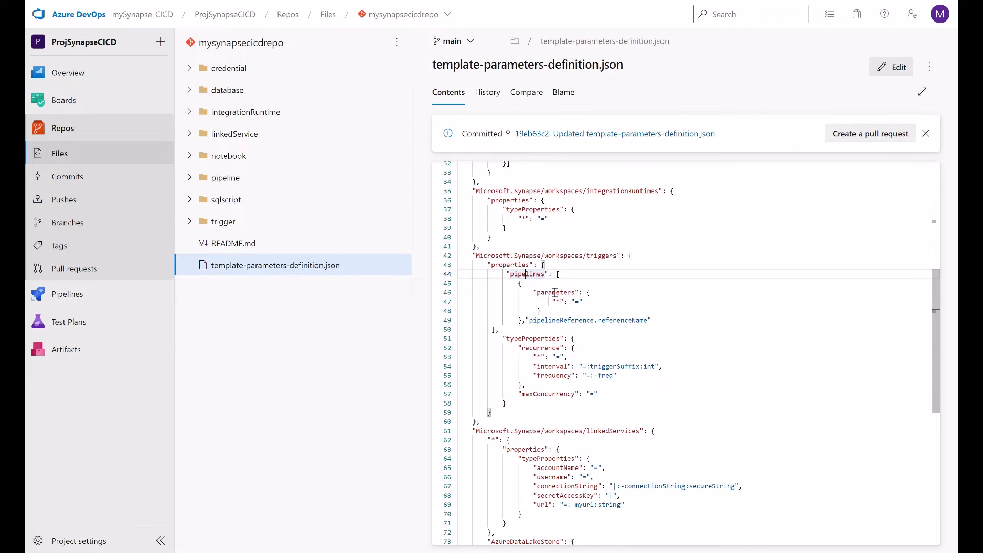
click(555, 293)
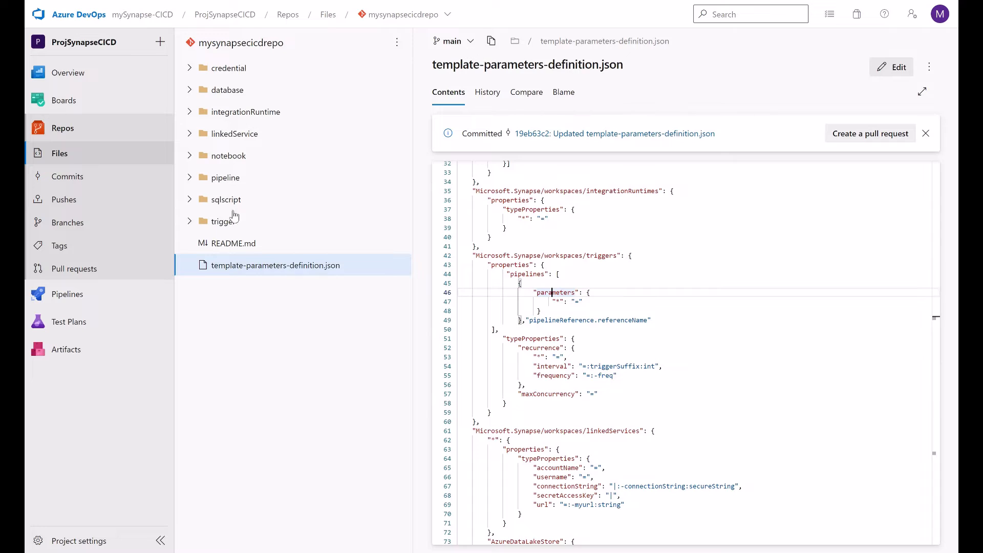
click(198, 224)
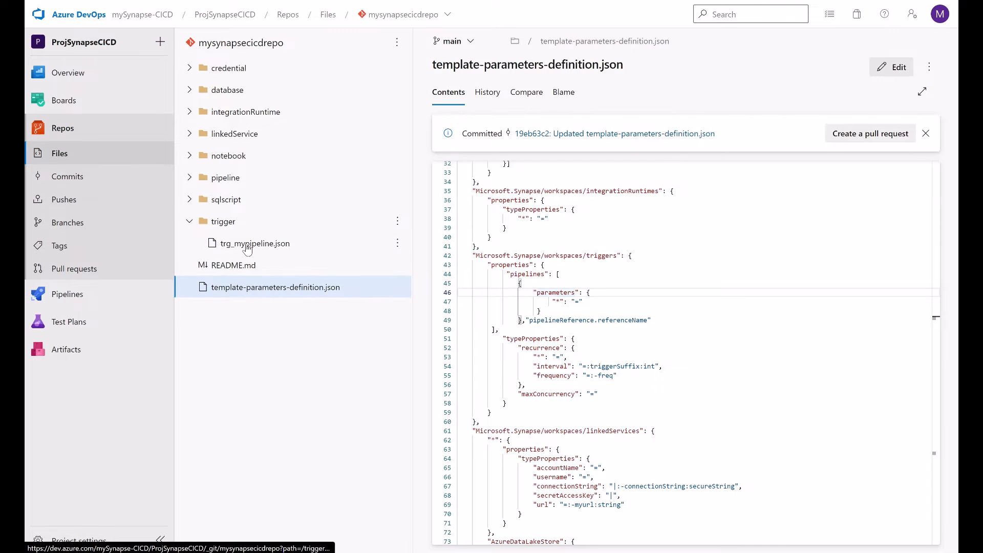
click(342, 248)
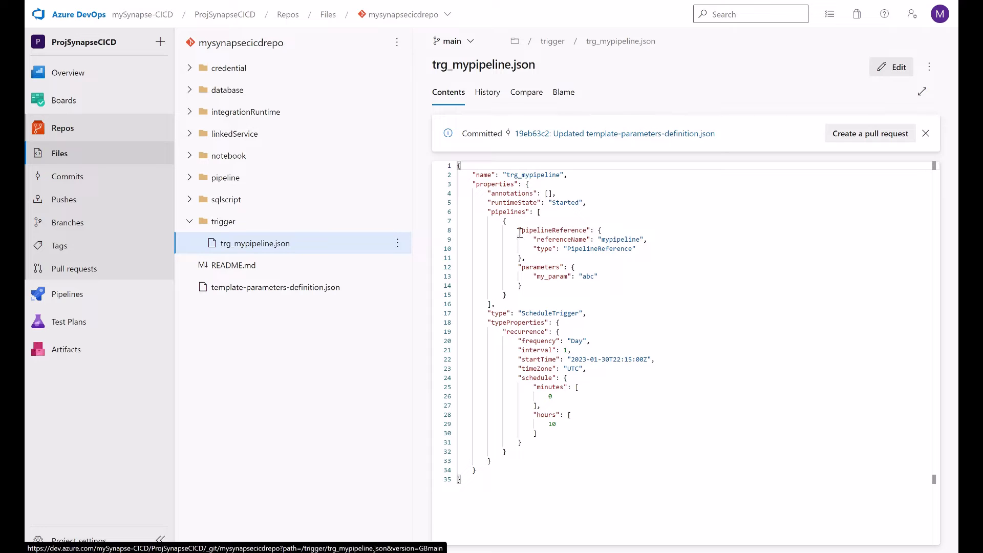
drag(518, 230, 587, 230)
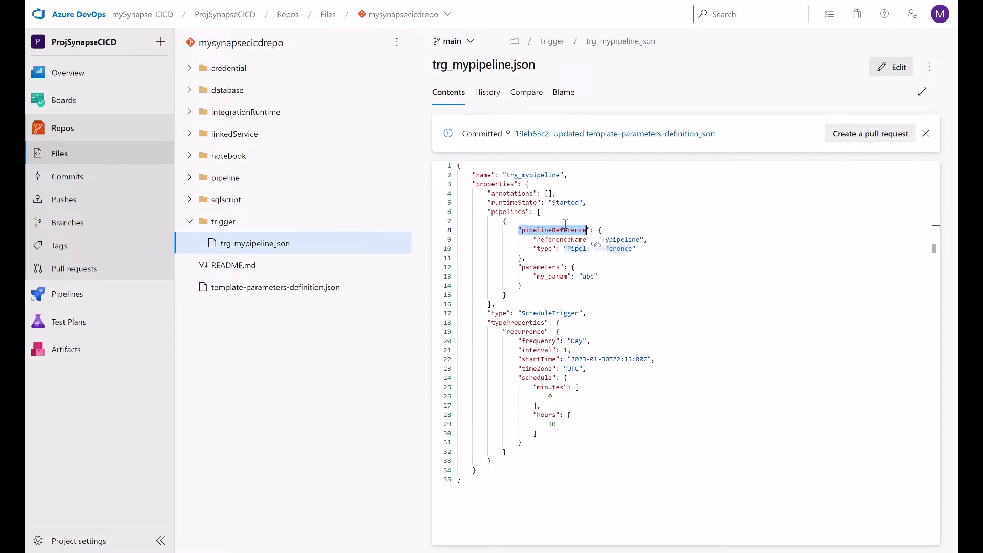
click(514, 212)
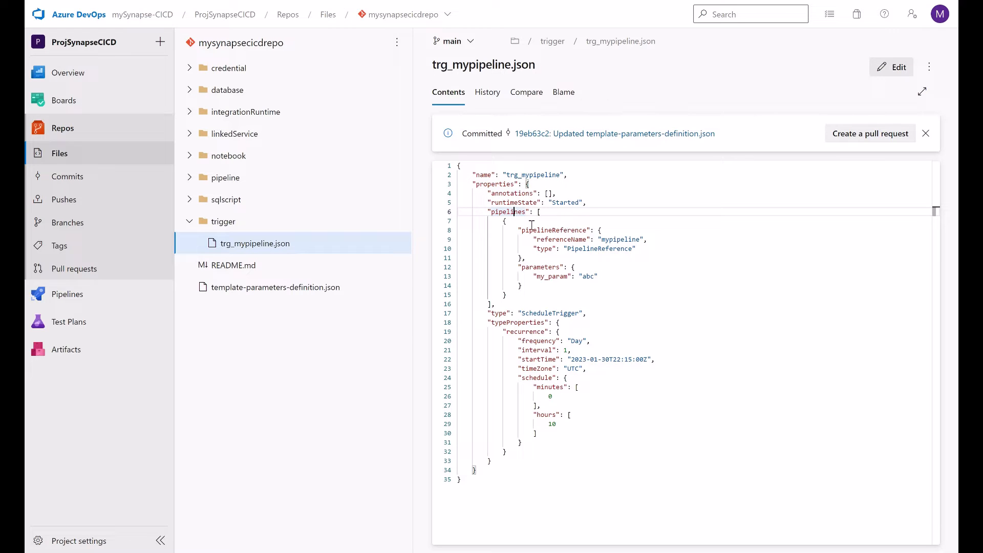
Reopen template-parameters-definition.json and highlight the triggers' pipelines block including pipelineReference.referenceName.
click(339, 290)
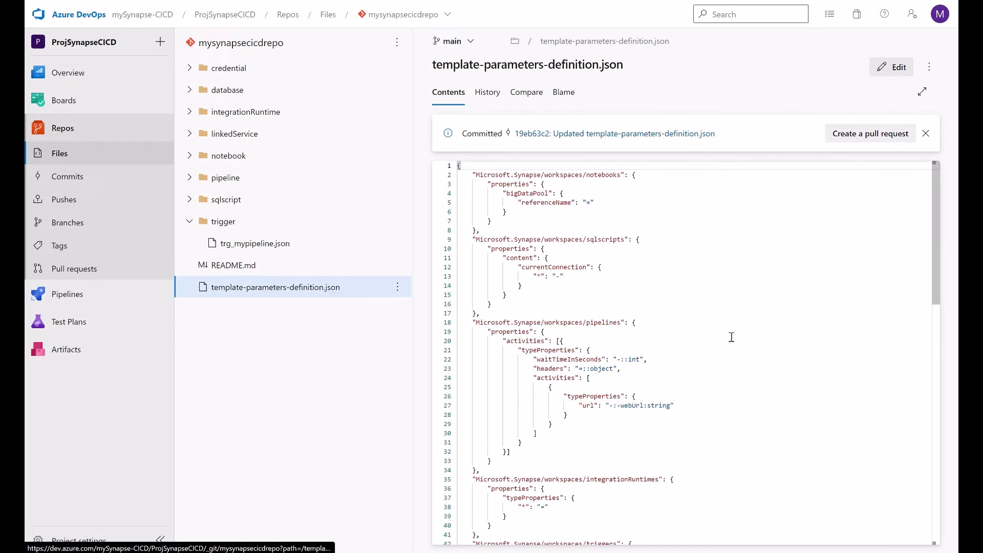
scroll(735, 343, down, 6)
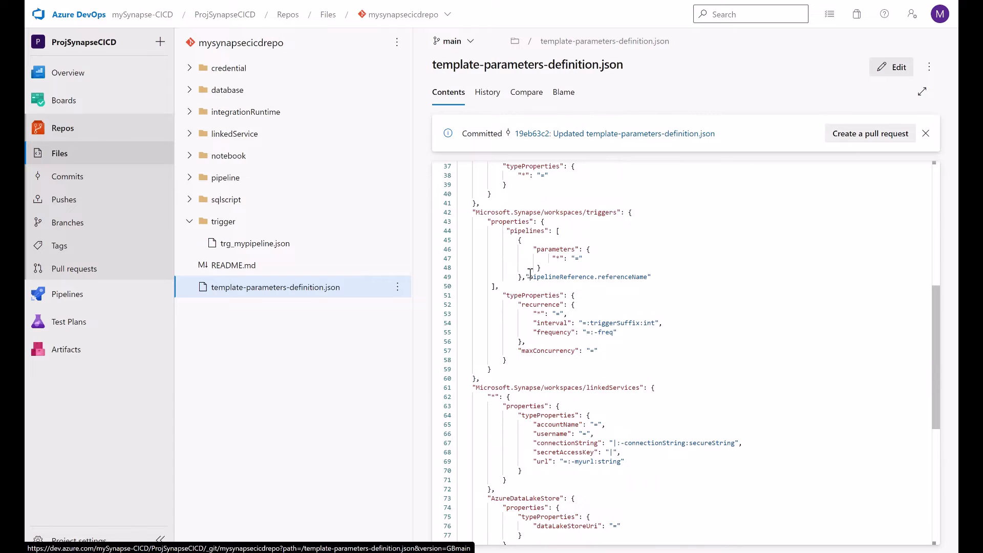
drag(509, 231, 658, 279)
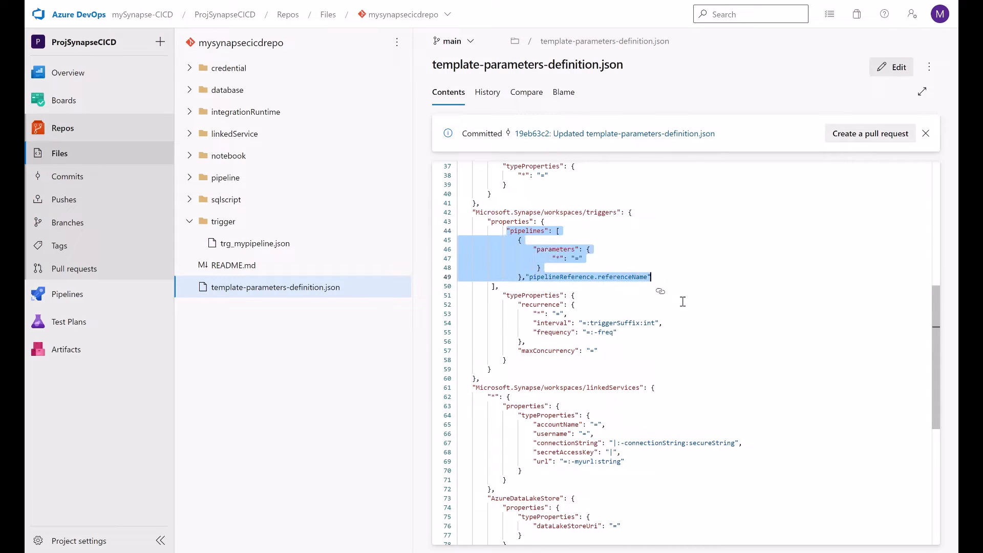
click(603, 278)
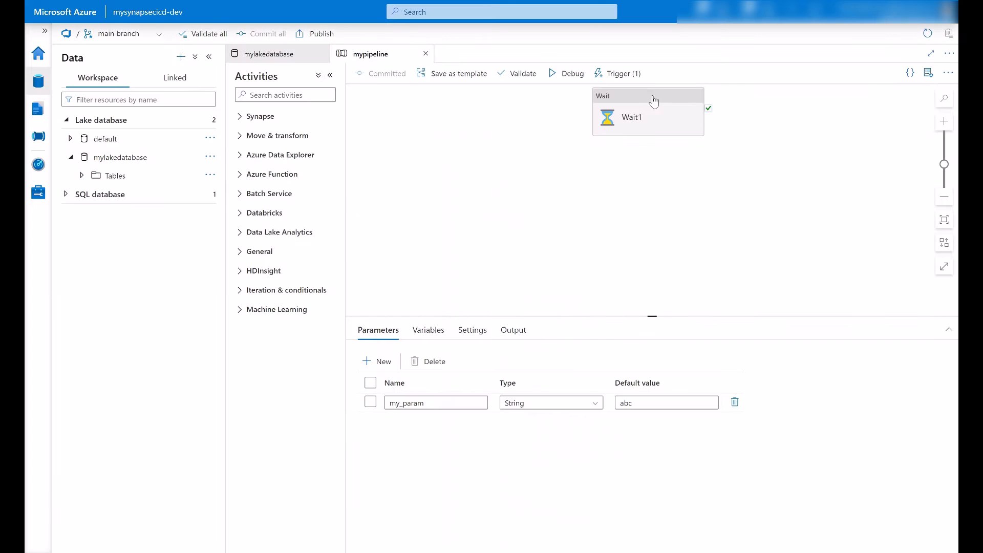
In Synapse Studio, set the wait time of mypipeline's Wait1 activity to 1 second, and commit and publish the change.
click(640, 114)
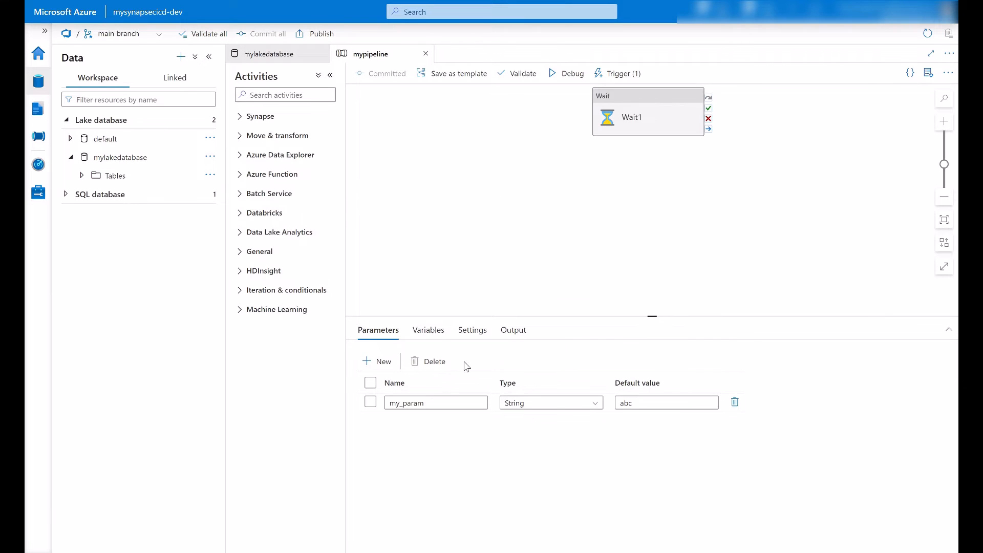
click(414, 331)
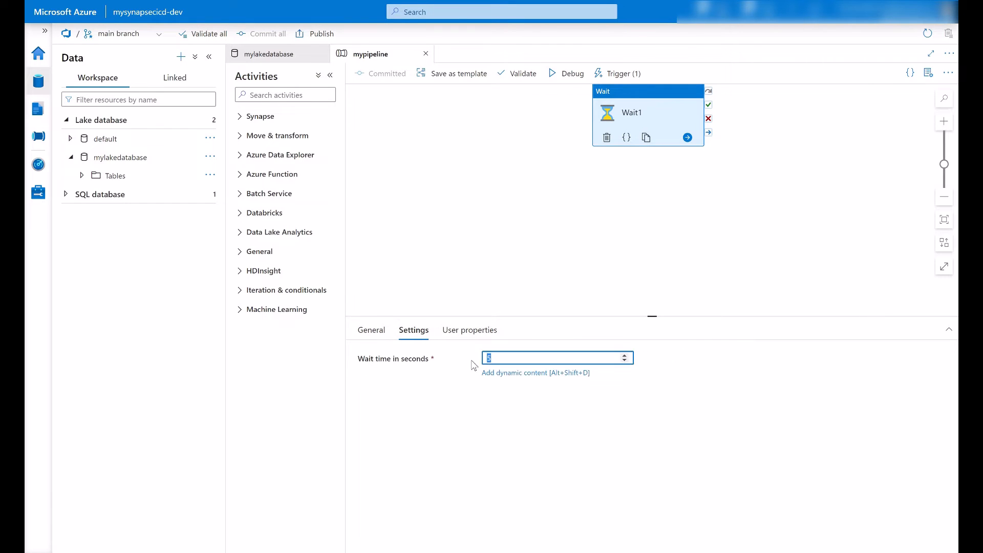
text(1)
click(384, 73)
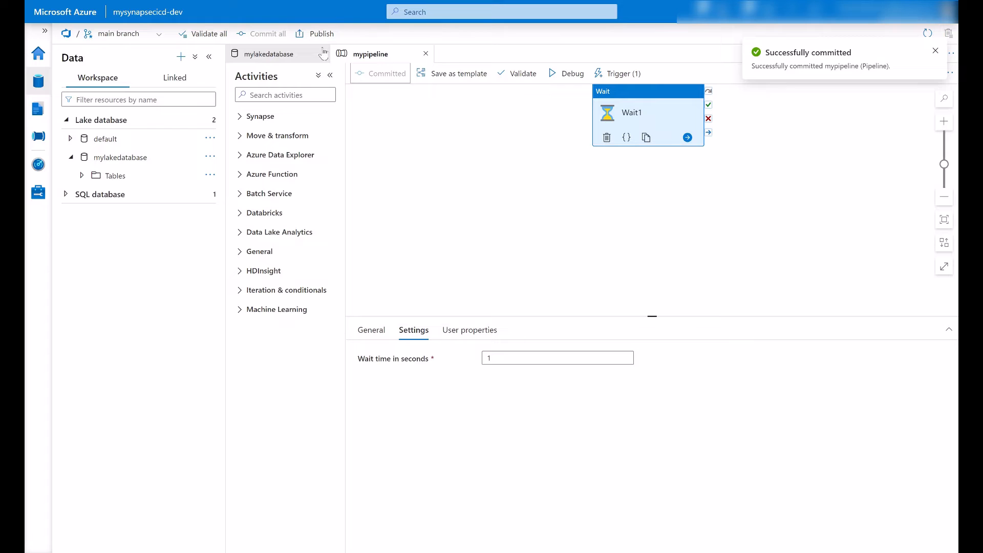
click(317, 41)
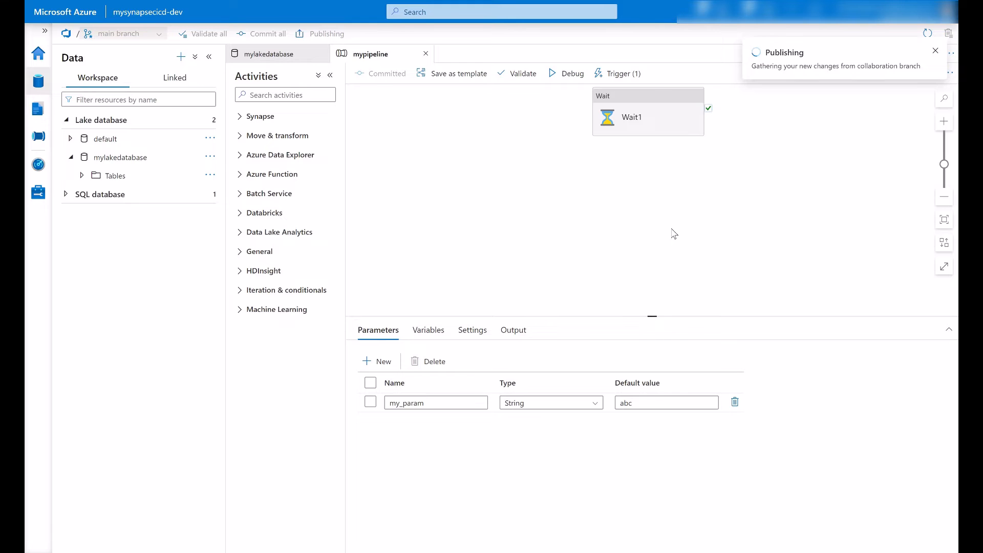
click(631, 537)
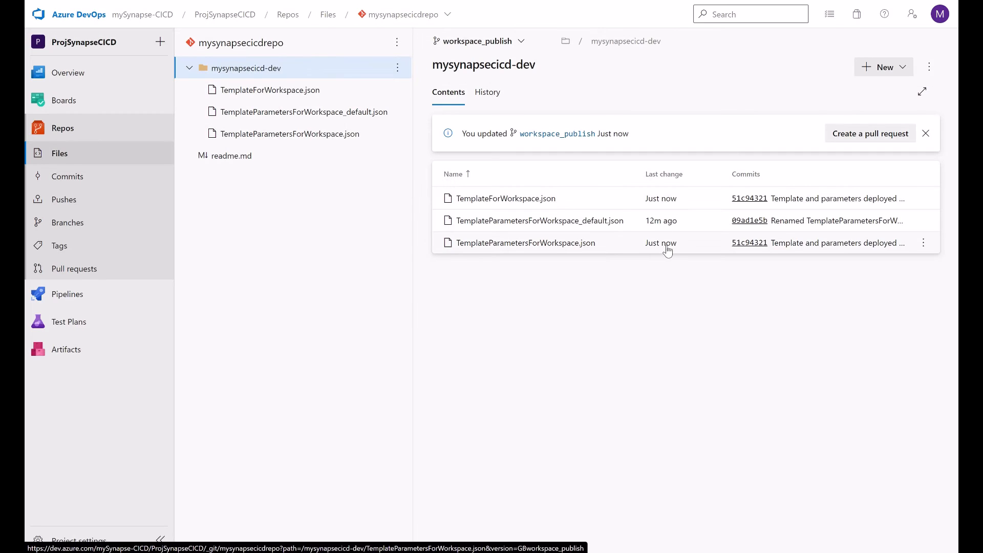
Check the trigger's my_param parameter name in the published TemplateParametersForWorkspace.json and compare it with the one in TemplateParametersForWorkspace_default.json.
click(553, 246)
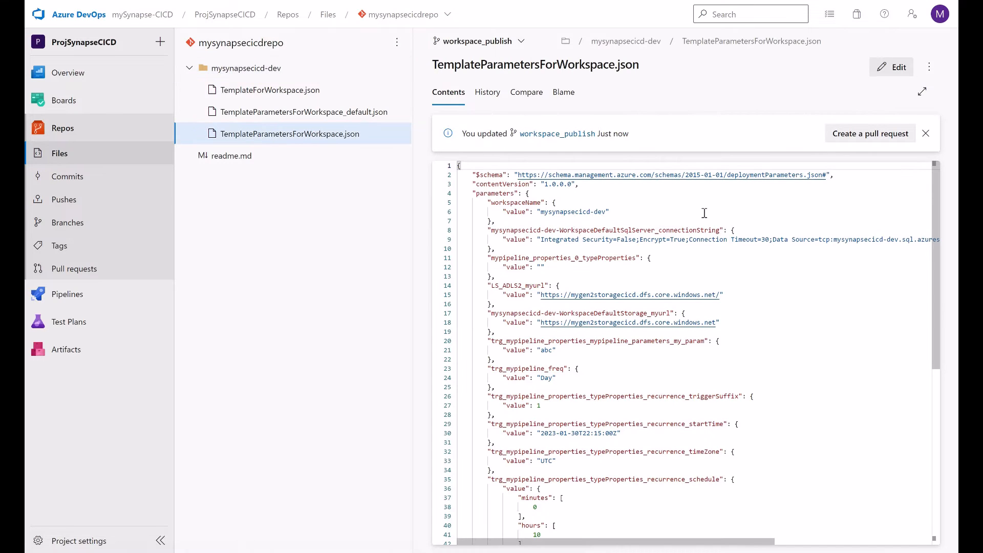
scroll(737, 220, down, 3)
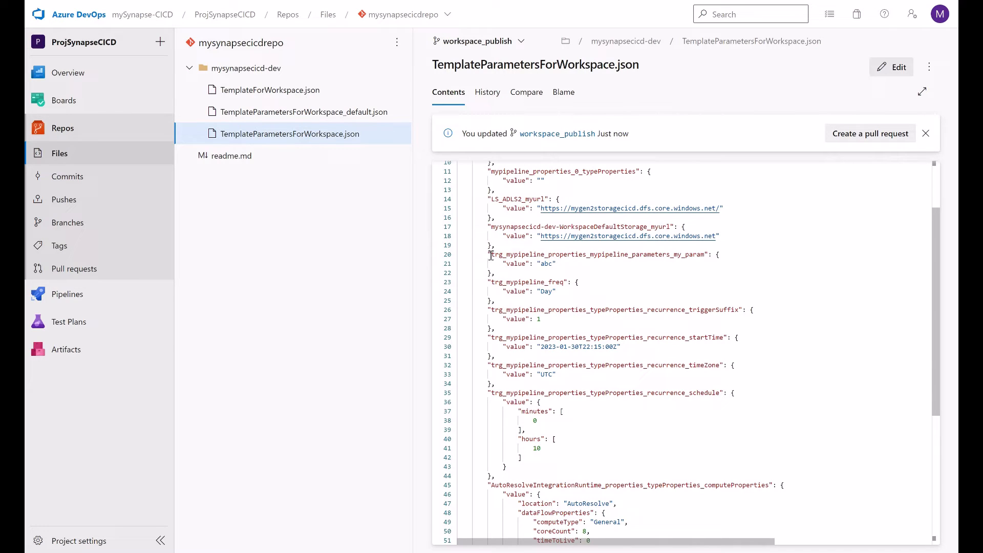
drag(490, 255, 705, 254)
click(624, 254)
double_click(603, 255)
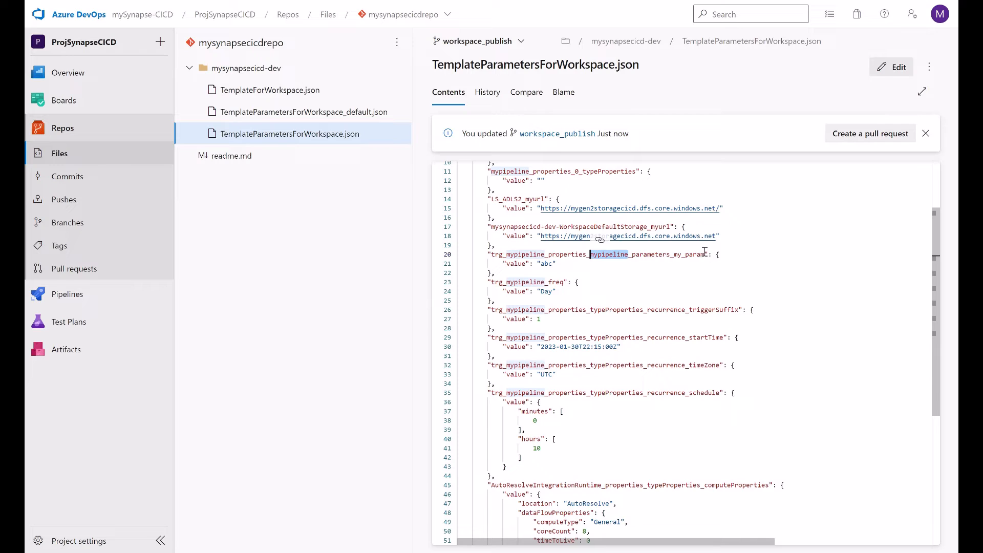
drag(705, 254, 491, 254)
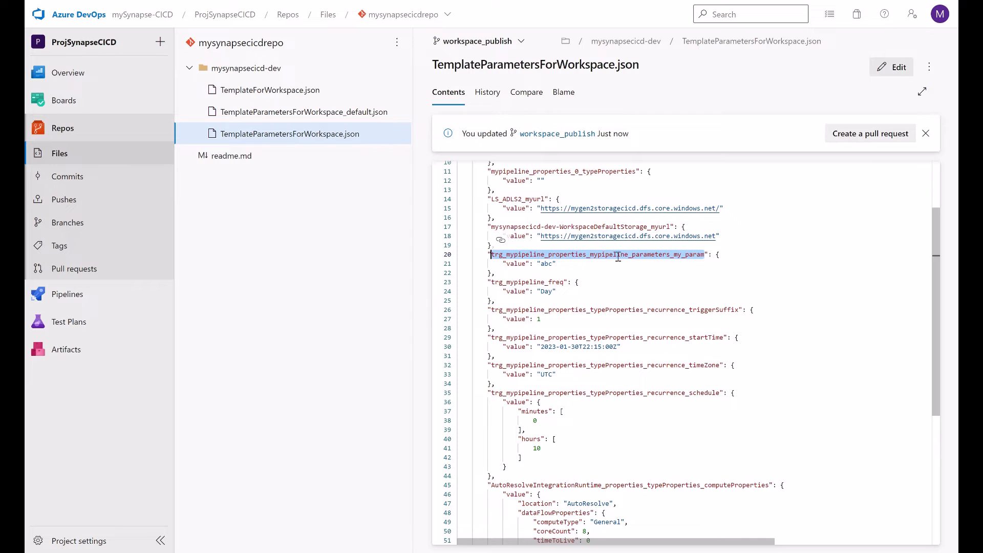
click(304, 111)
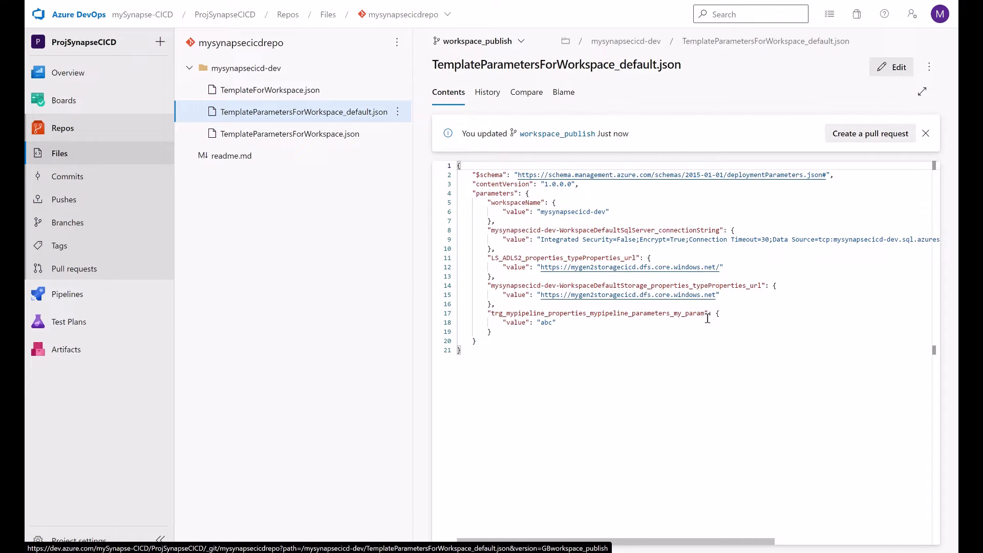
drag(691, 313, 461, 323)
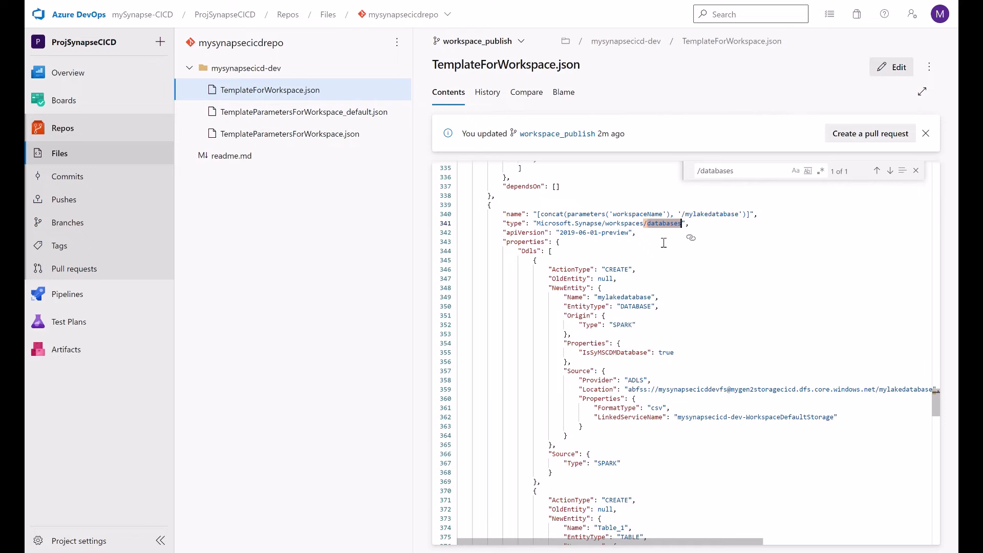
Examine the Ddls array of the mylakedatabase resource in TemplateForWorkspace.json, covering its database and table entities.
scroll(582, 246, down, 2)
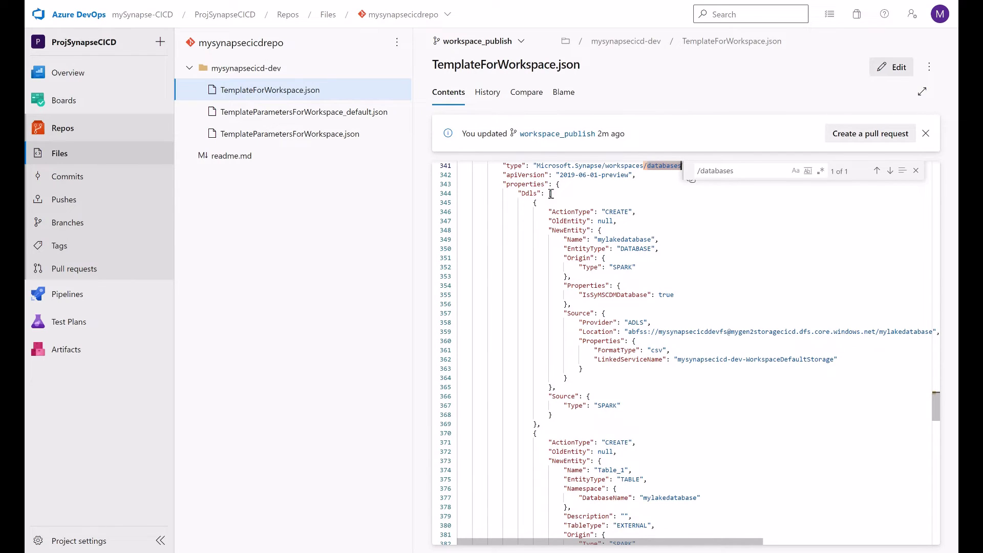
double_click(529, 194)
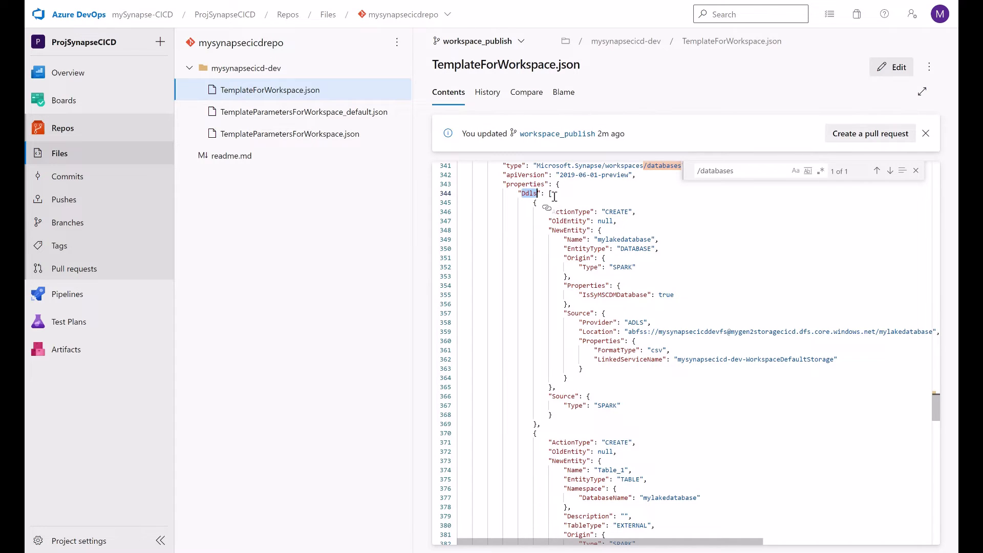
click(549, 194)
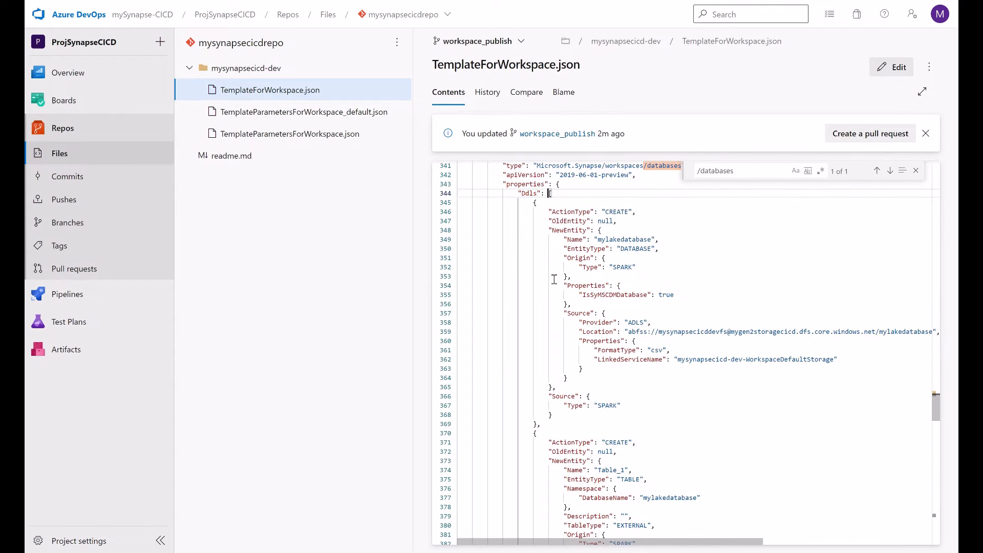
scroll(554, 280, down, 10)
scroll(556, 279, down, 20)
scroll(556, 279, down, 20)
scroll(557, 266, up, 20)
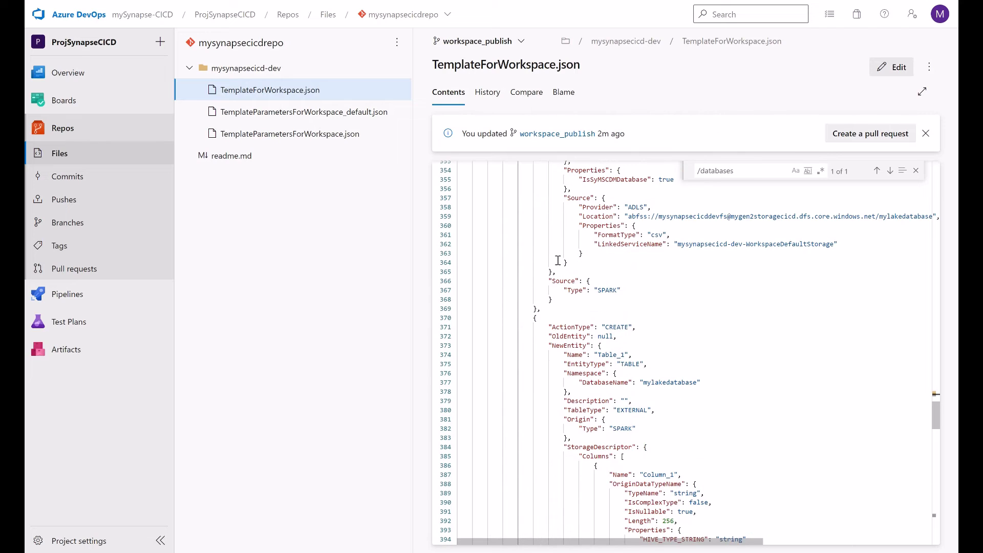
click(934, 391)
mouse_move(933, 388)
mouse_down()
mouse_move(933, 379)
mouse_move(933, 396)
mouse_up()
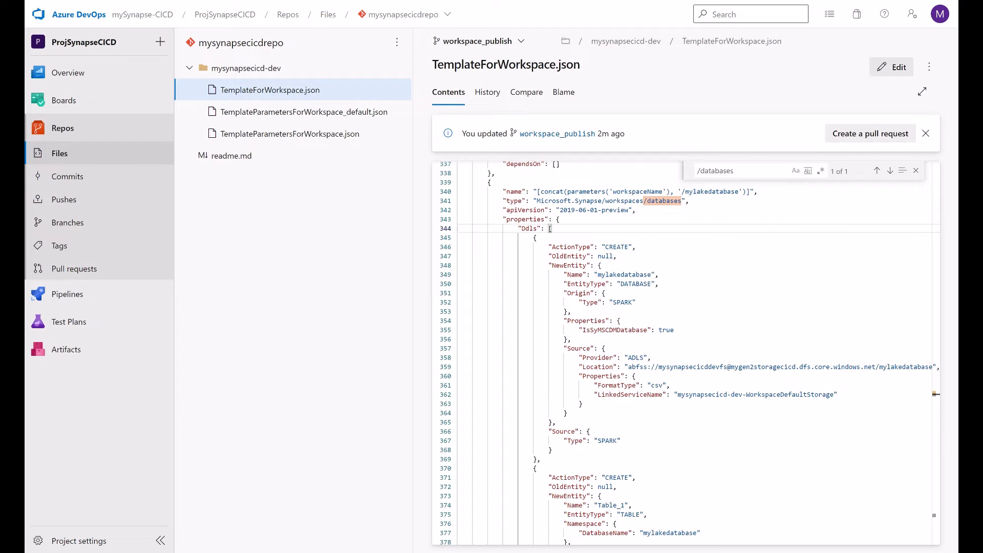
On main, append a Microsoft.Synapse/workspaces/databases block to template-parameters-definition.json, with NewEntity Source values =:-lakedb_location and =:-lakedb_ls_name, and StorageDescriptor Source values "=".
click(472, 42)
click(464, 109)
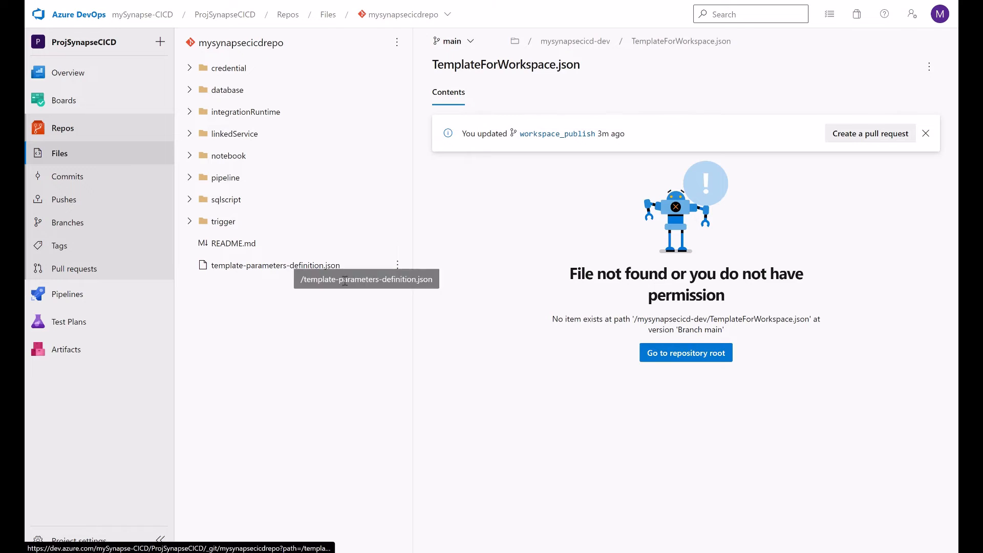
click(295, 265)
scroll(619, 241, down, 12)
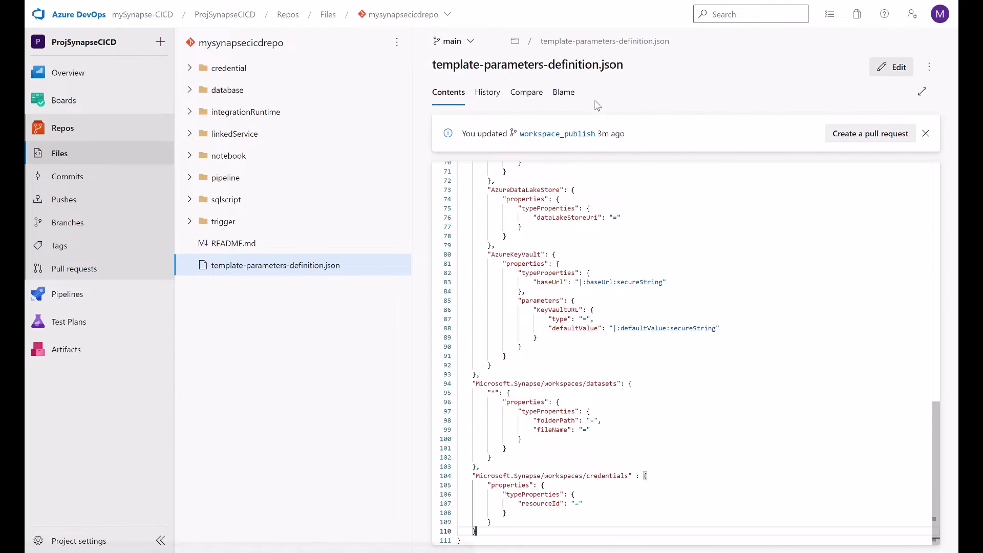
click(886, 67)
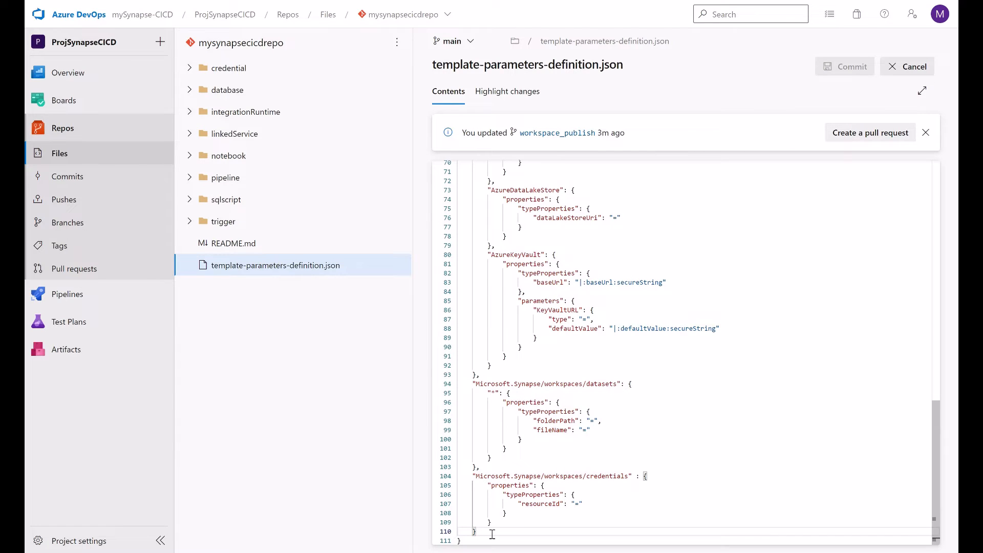
text(,)
key(Return)
text("Microsoft.Synapse/workspaces/databases": {         "properties": {                 "Ddls": [                     {                     "NewEntity": {                         "Source": {                                 "Location": "=:-lakedb_location",                                 "Properties":{                                     "LinkedServiceName": "=:-lakedb_ls_name"                                 }                             },                         "StorageDescriptor": {                                 "Source": {                                     "Location": "=",                                     "Properties":{                                         "LinkedServiceName": "="                                     }                                 }                         }                     }                 }             ]         }     })
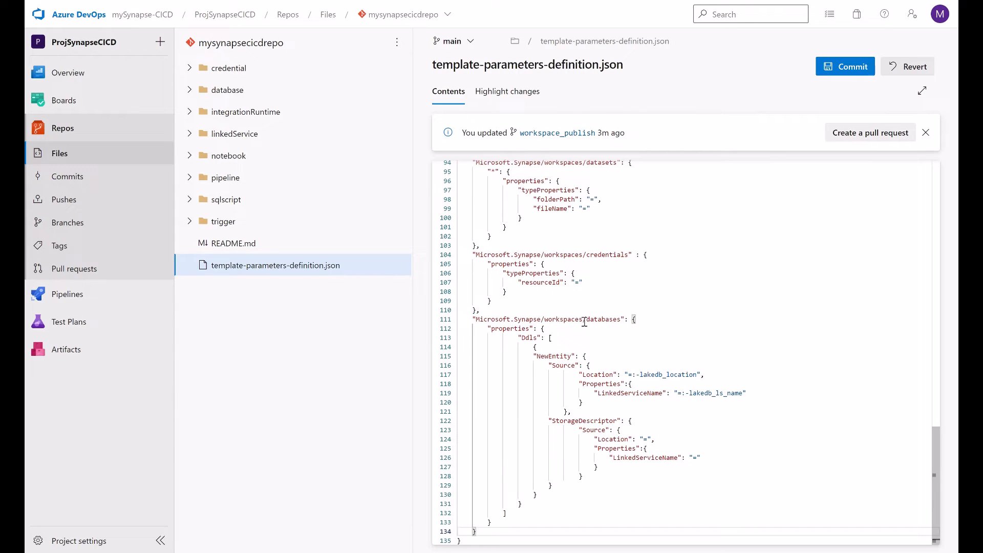
Review the databases block's Ddls, NewEntity, Location and LinkedServiceName entries, and commit template-parameters-definition.json to main.
drag(582, 319, 622, 320)
click(516, 329)
click(530, 339)
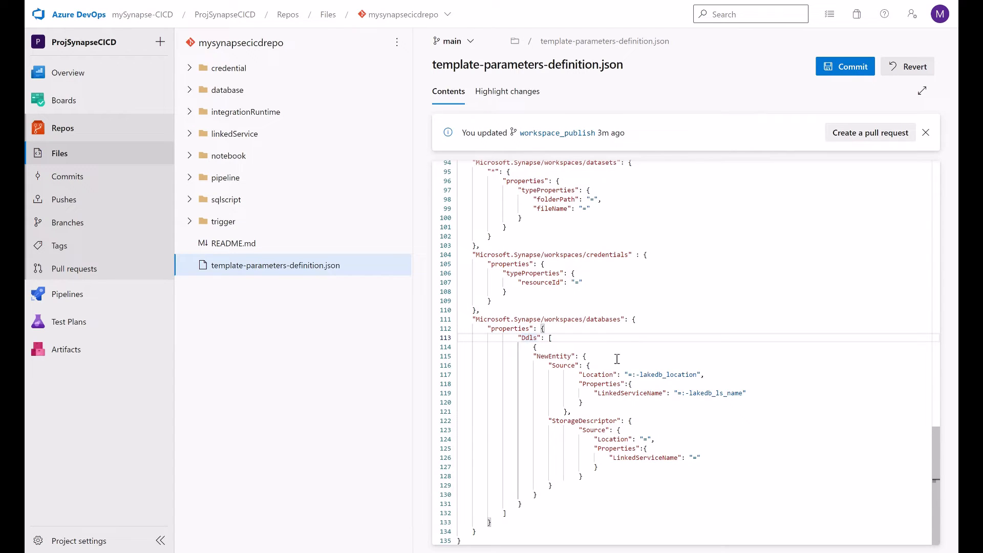
drag(531, 358, 587, 354)
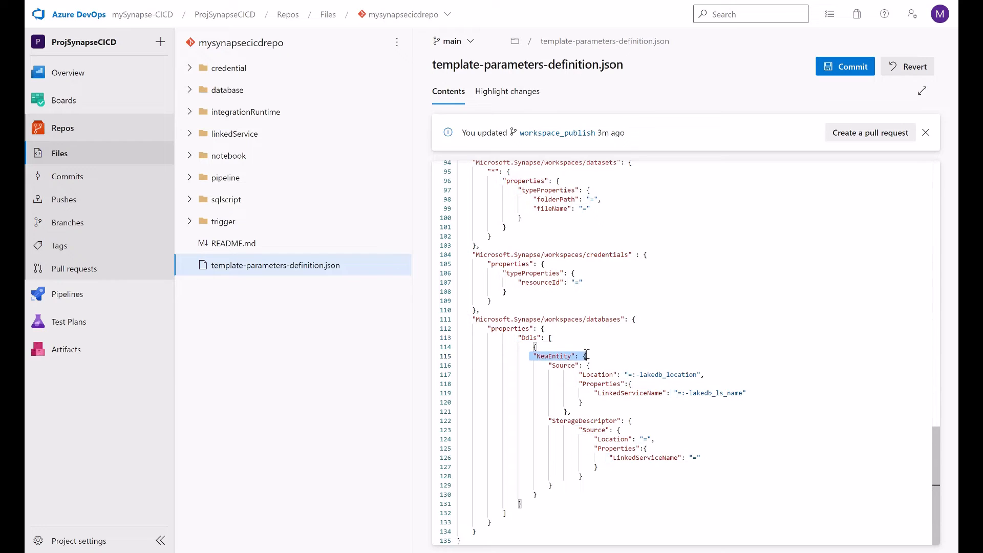
click(605, 375)
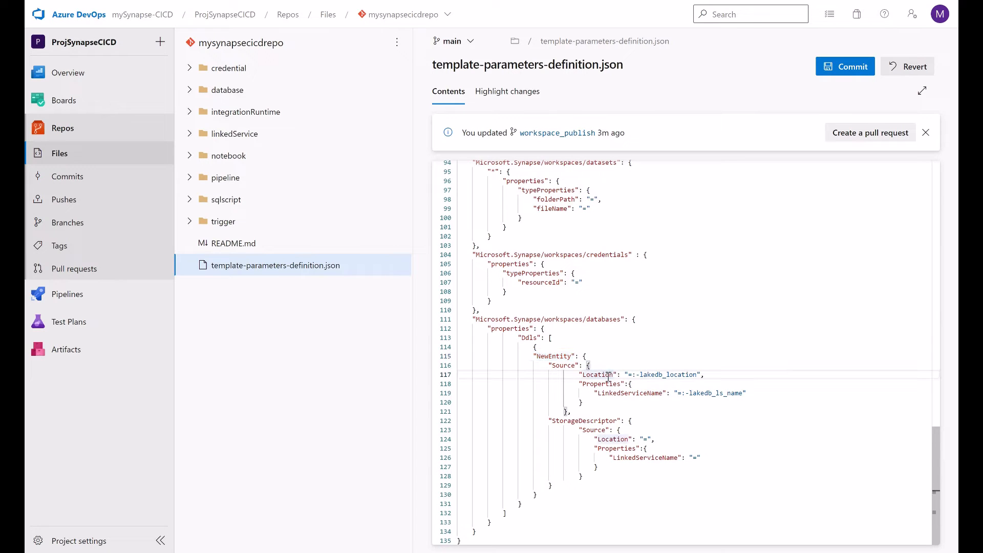
click(707, 393)
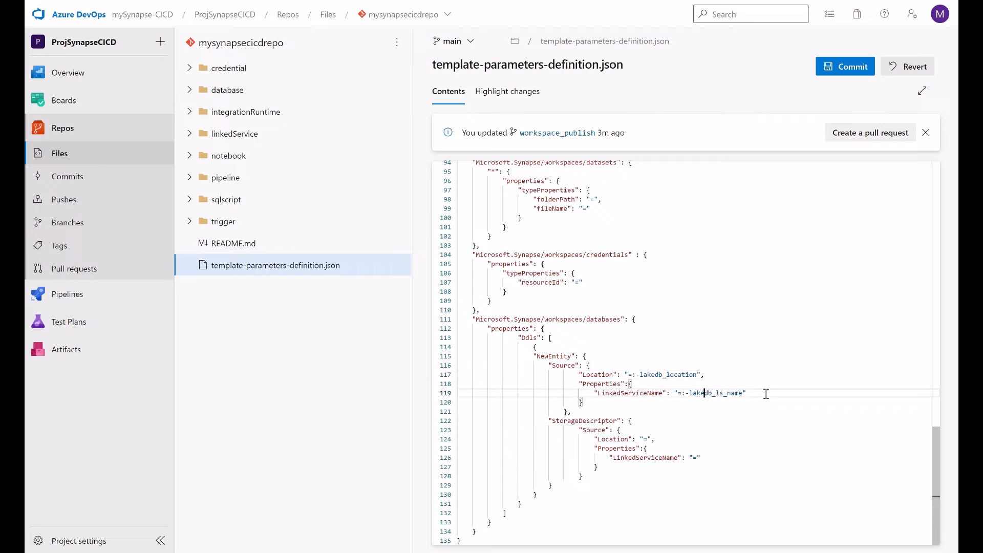
click(621, 439)
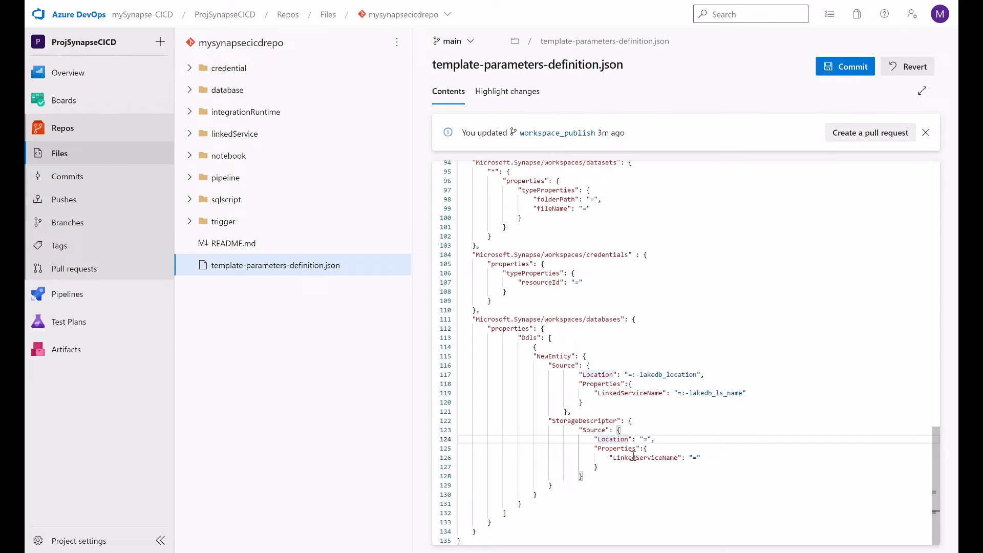
click(701, 458)
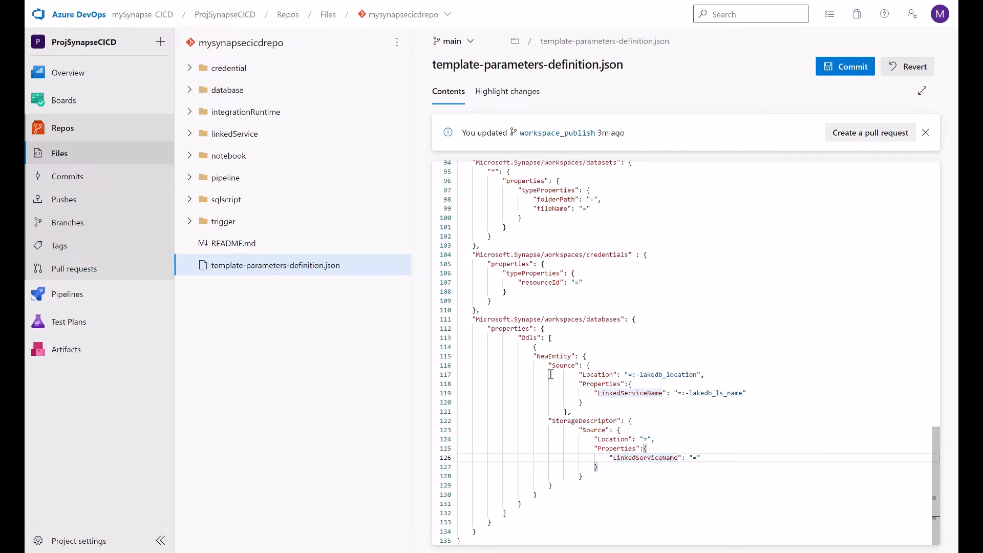
click(848, 69)
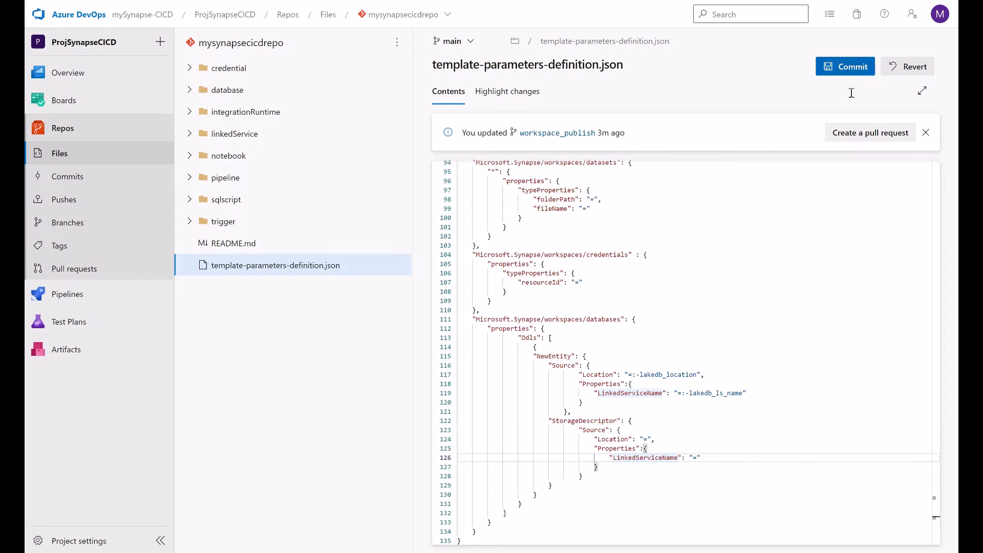
click(916, 528)
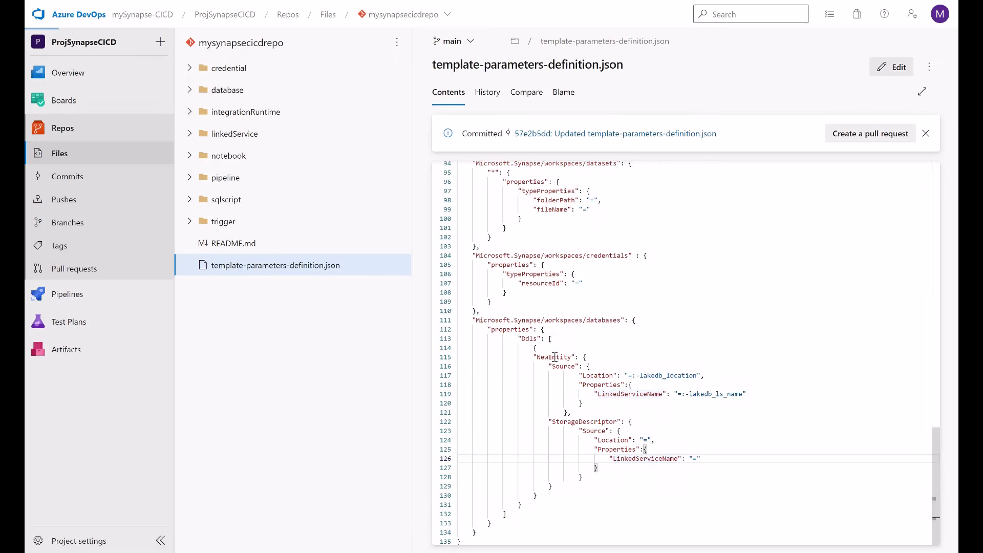
Check the committed StorageDescriptor entry, and search TemplateForWorkspace.json on the workspace_publish branch for /databases.
scroll(618, 460, down, 15)
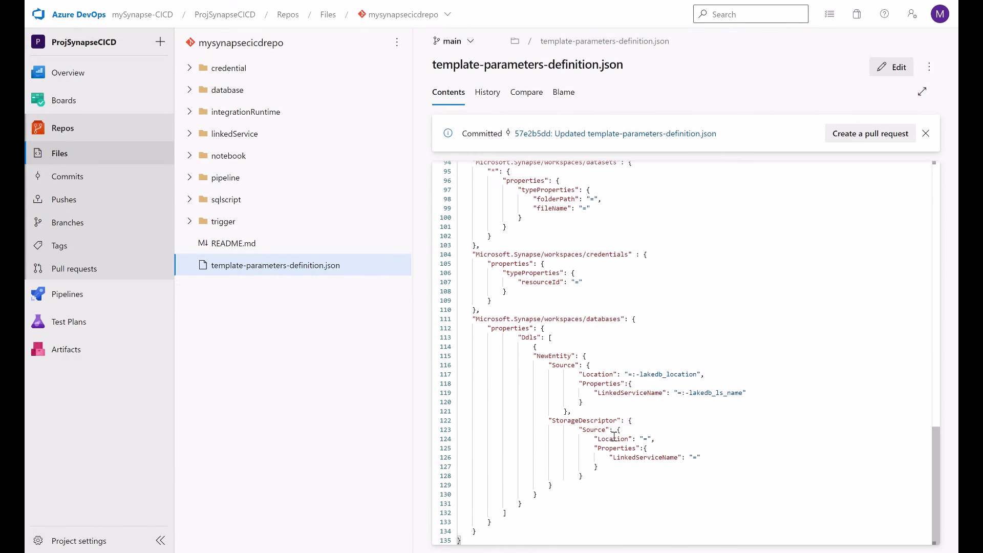
click(597, 420)
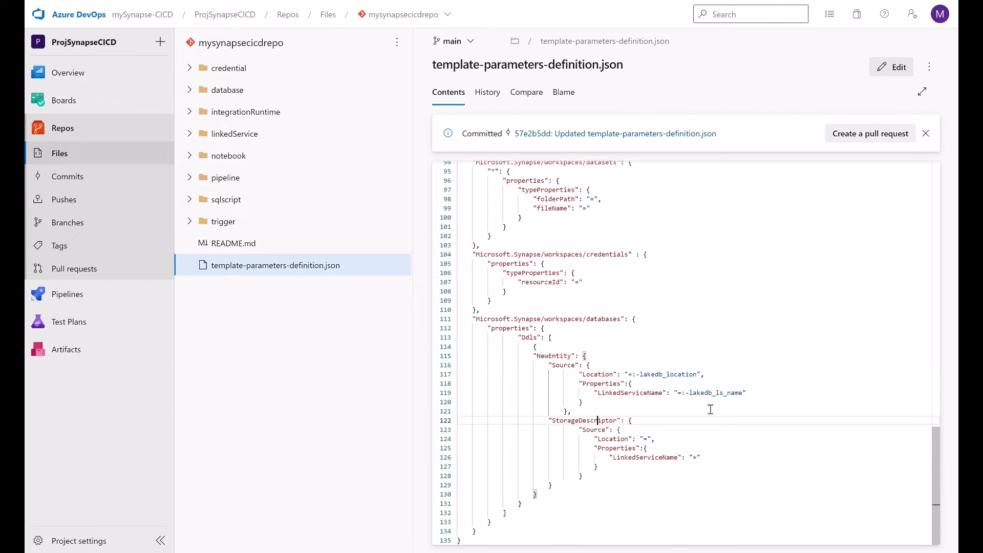
click(190, 89)
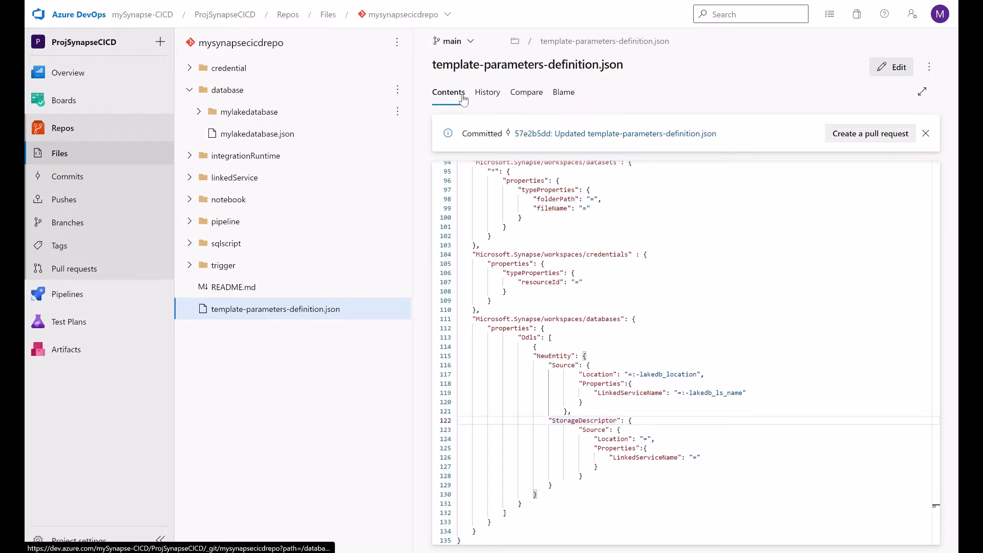
click(454, 40)
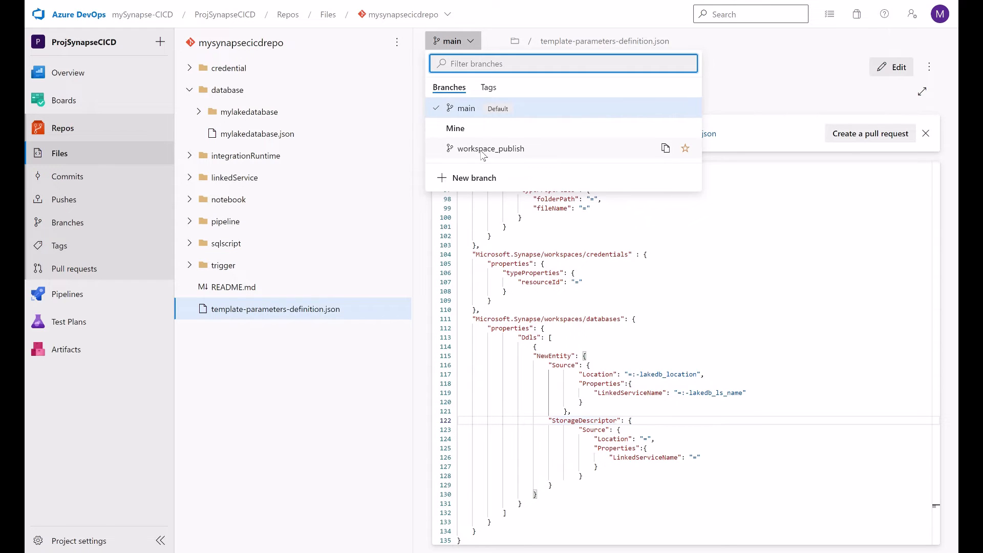
click(482, 148)
click(190, 67)
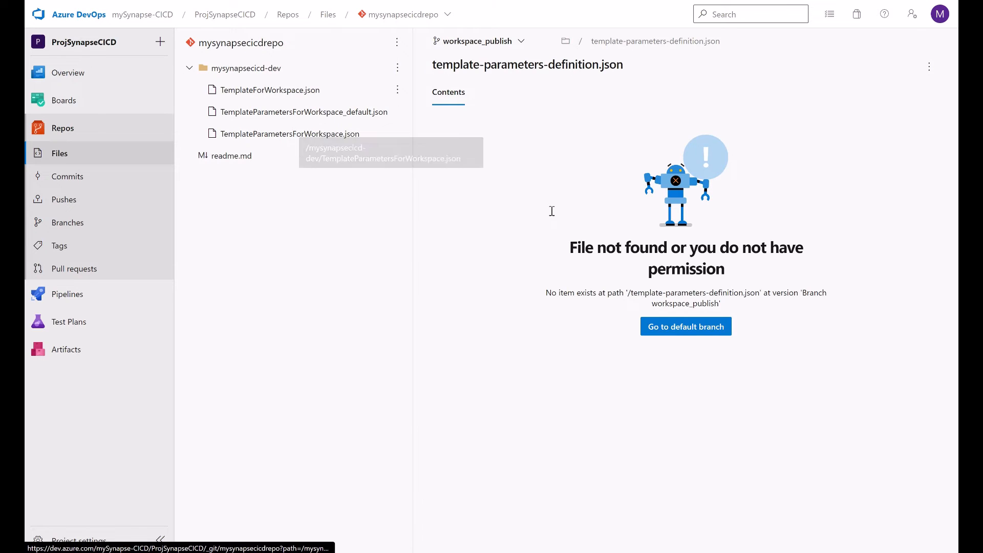
click(261, 90)
click(586, 262)
key(ctrl+f)
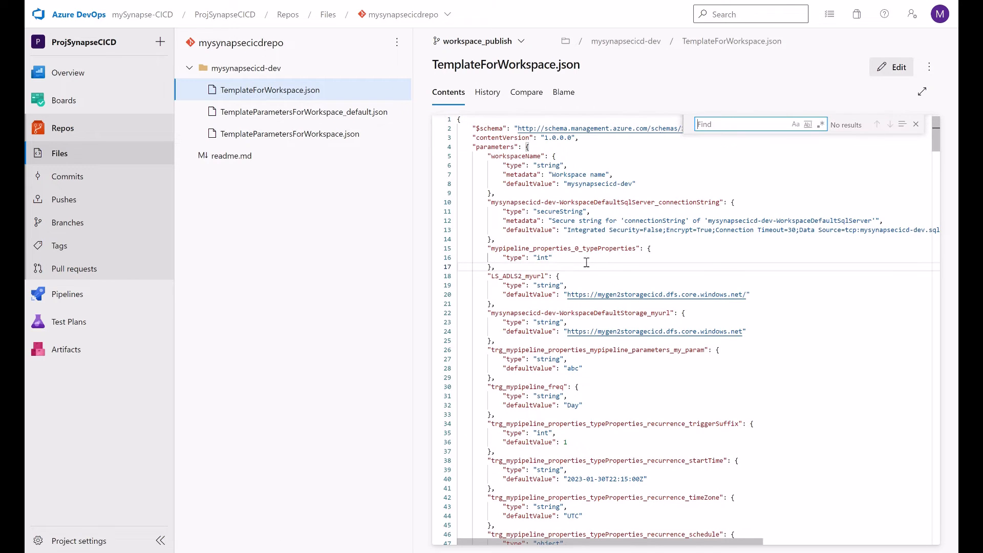
text(/databases)
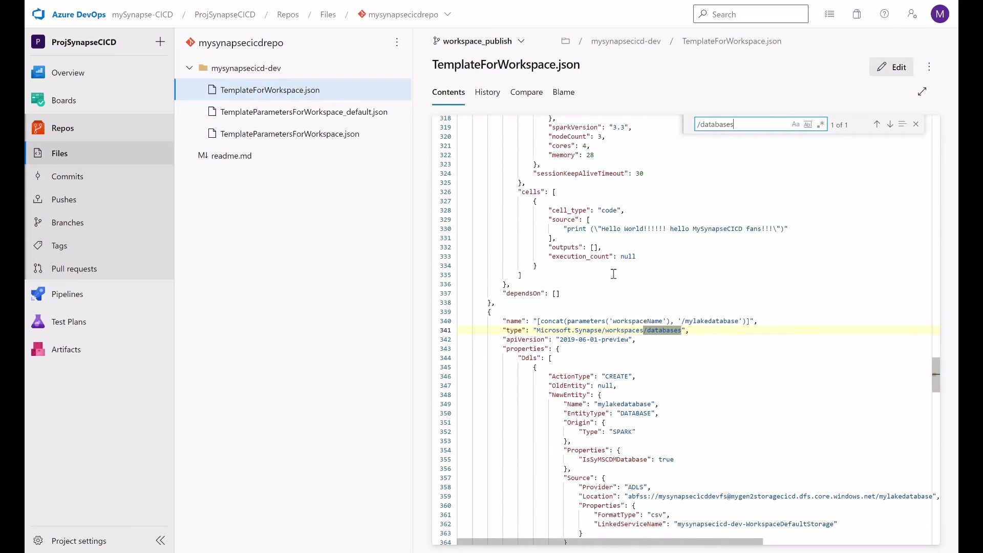
Examine the database's NewEntity Source block and the table's StorageDescriptor Source block, including their Location and LinkedServiceName properties.
scroll(705, 256, down, 3)
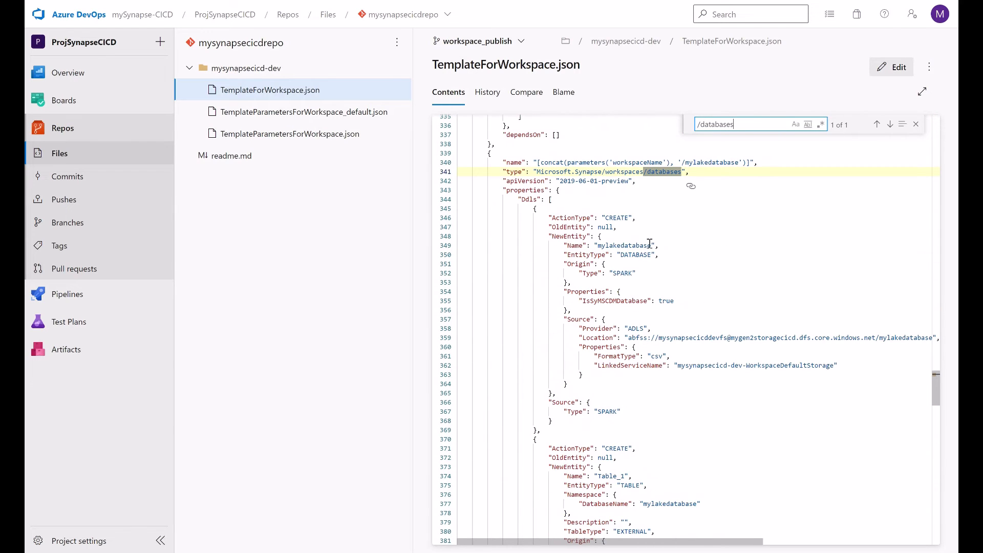
scroll(679, 253, down, 1)
click(567, 178)
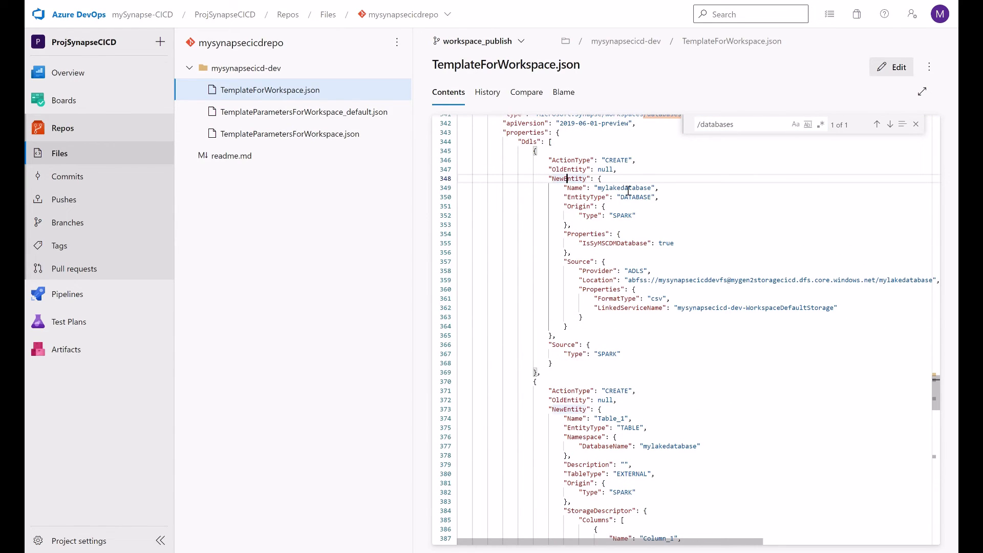
click(579, 261)
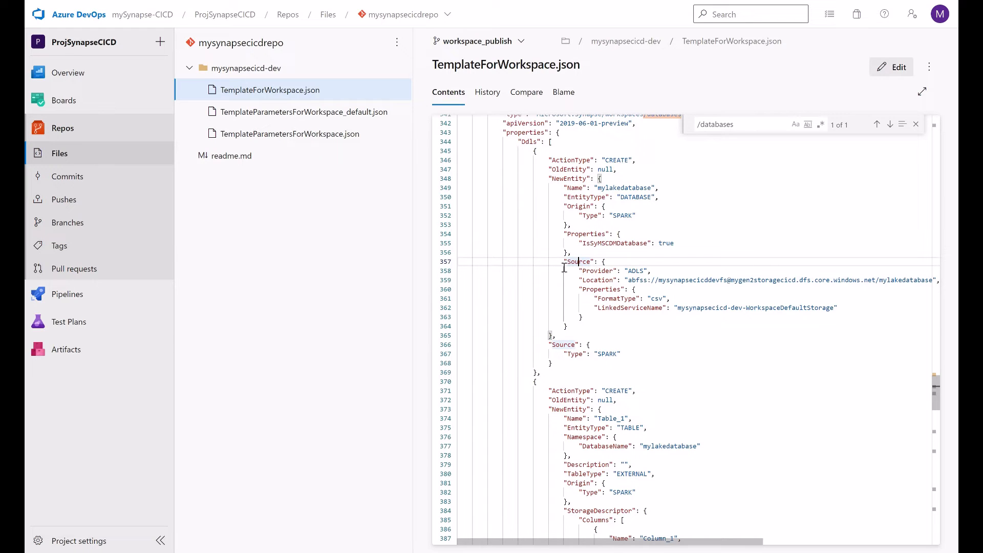
drag(565, 261, 614, 340)
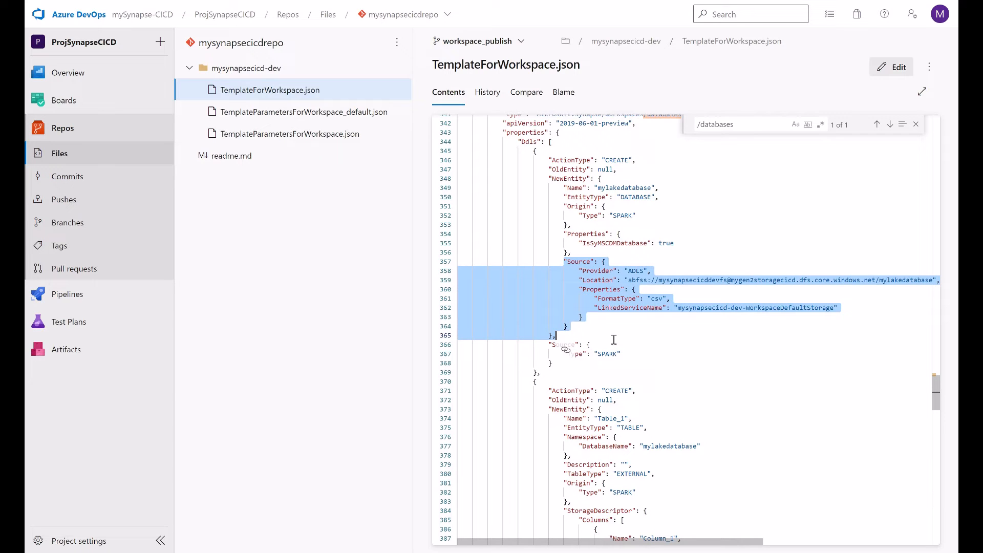
scroll(635, 317, down, 10)
click(597, 302)
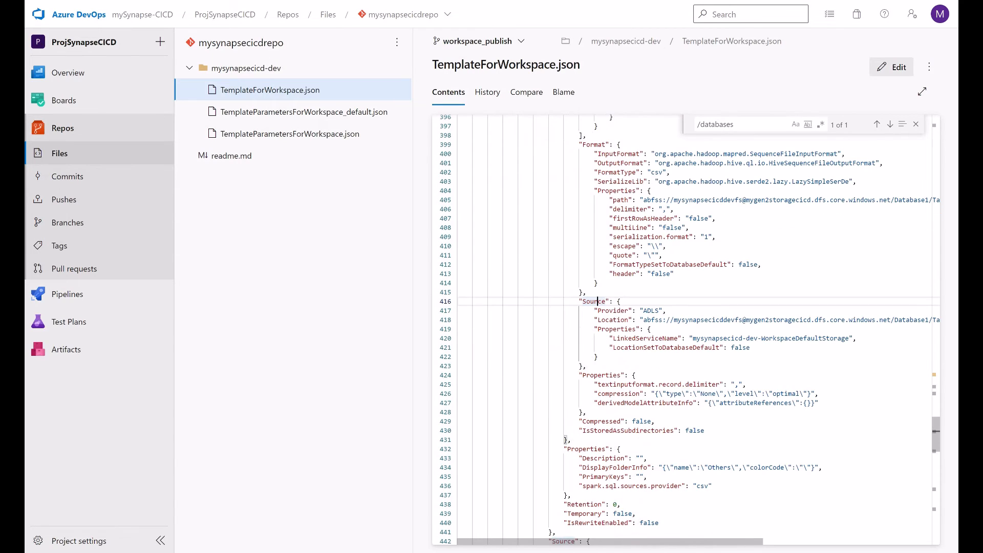
Compare the table's StorageDescriptor Source block with the mylakedatabase NewEntity block in TemplateForWorkspace.json.
click(620, 329)
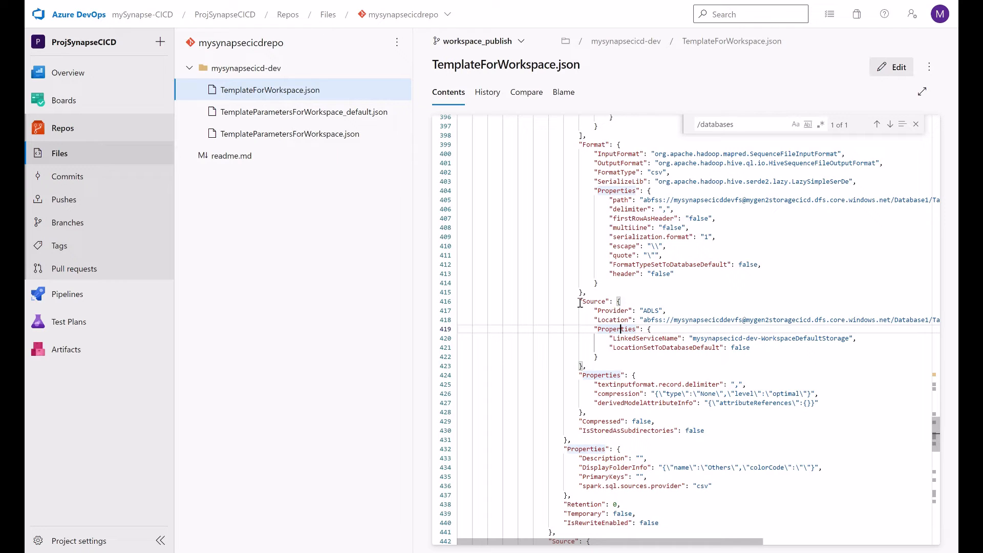
scroll(617, 351, down, 3)
scroll(619, 345, up, 15)
scroll(620, 328, up, 5)
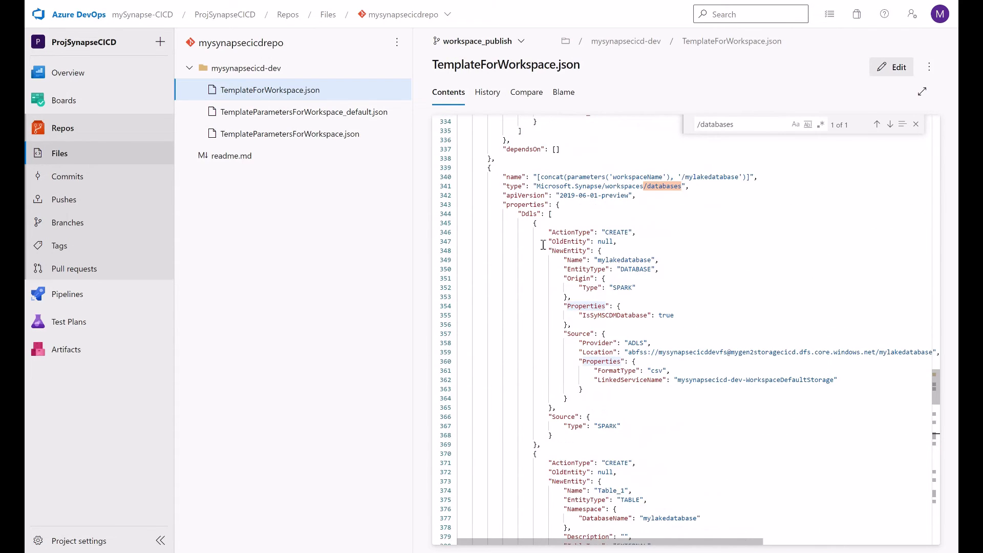
drag(549, 250, 702, 400)
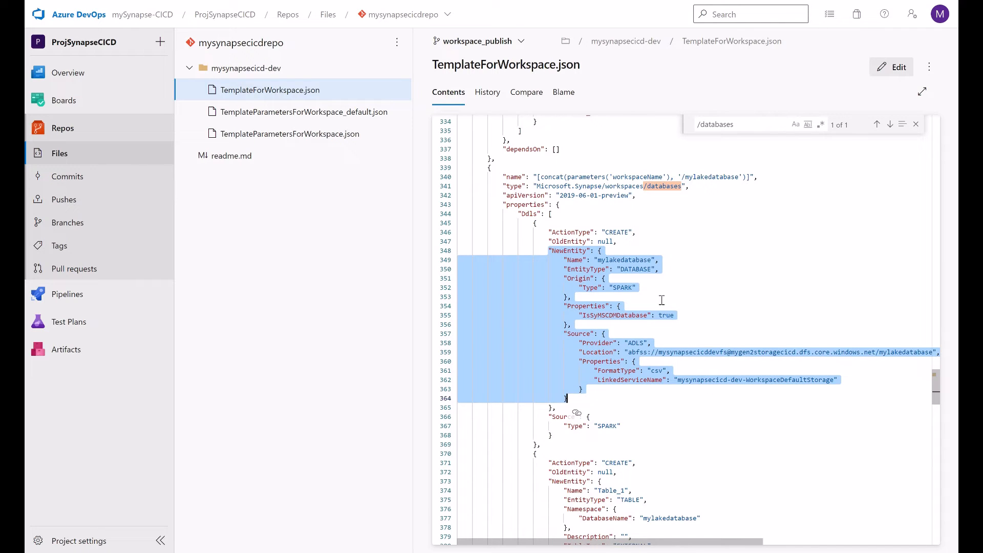
scroll(666, 307, down, 8)
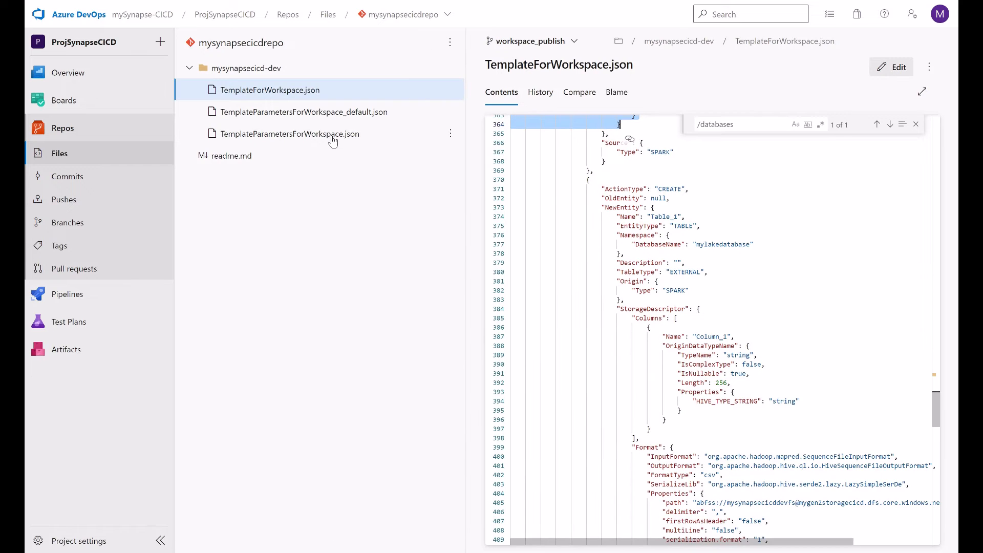
Rename TemplateParametersForWorkspace.json on workspace_publish to TemplateParametersForWorkspace_trigger.json, committing the change, and look through its parameters.
click(444, 134)
click(451, 133)
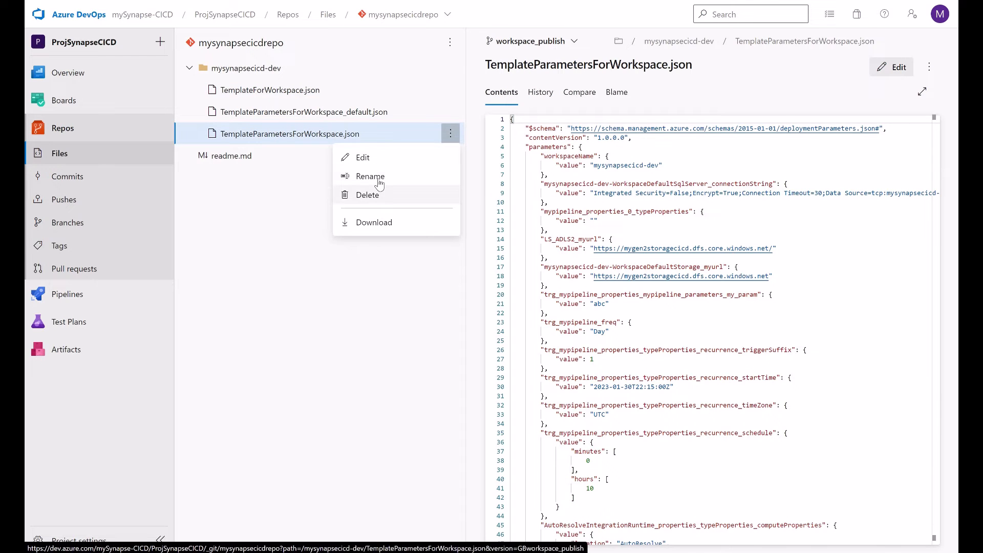
click(374, 176)
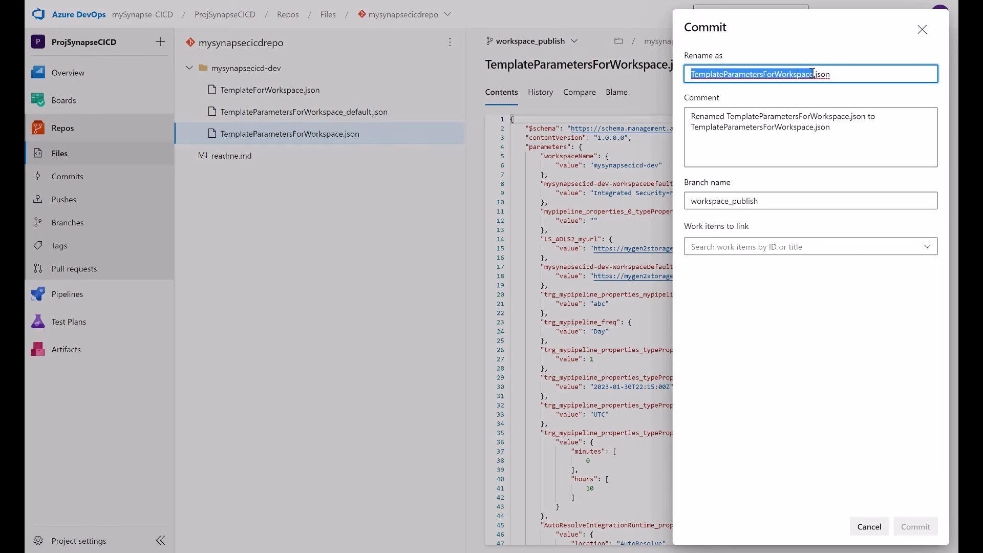
key(Right)
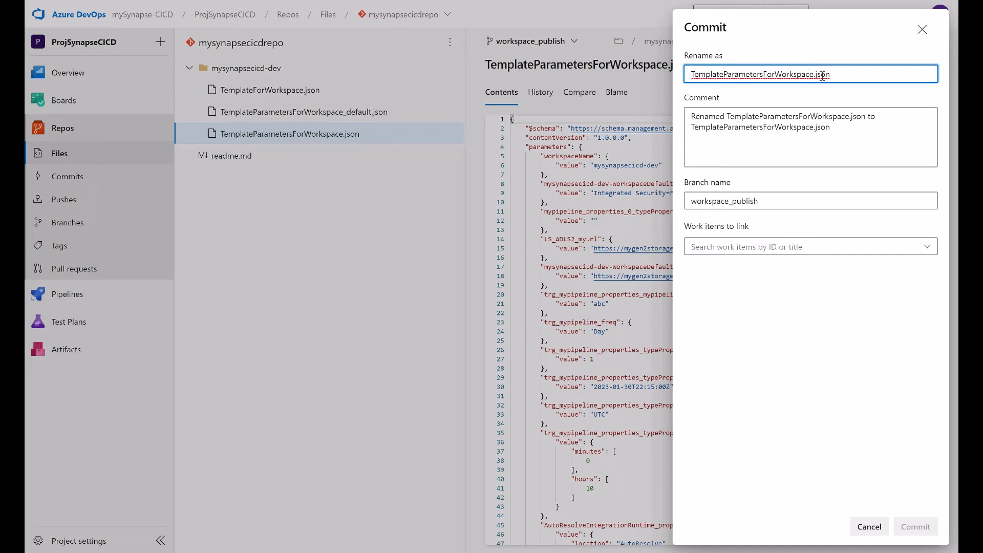
key(Delete)
text(_)
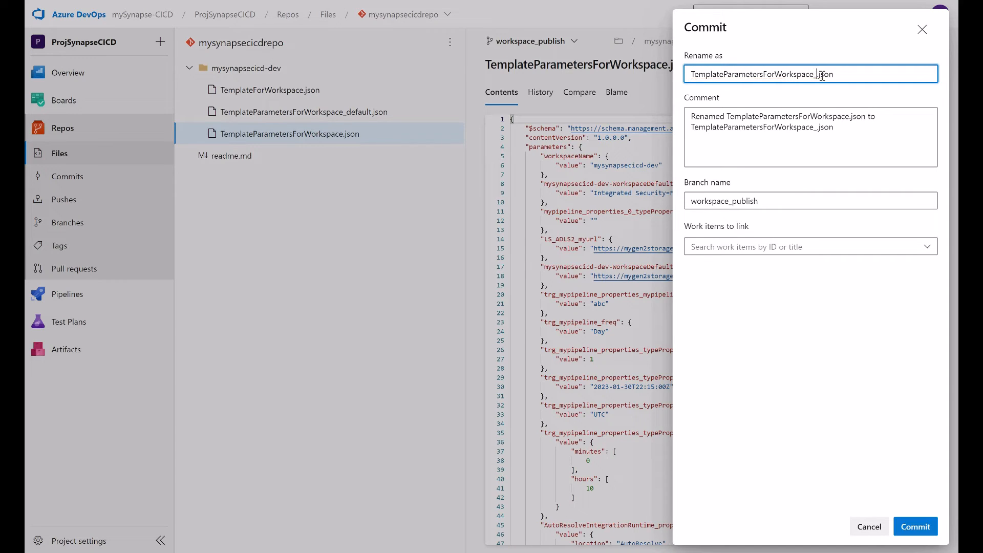
text(triggers.)
key(BackSpace)
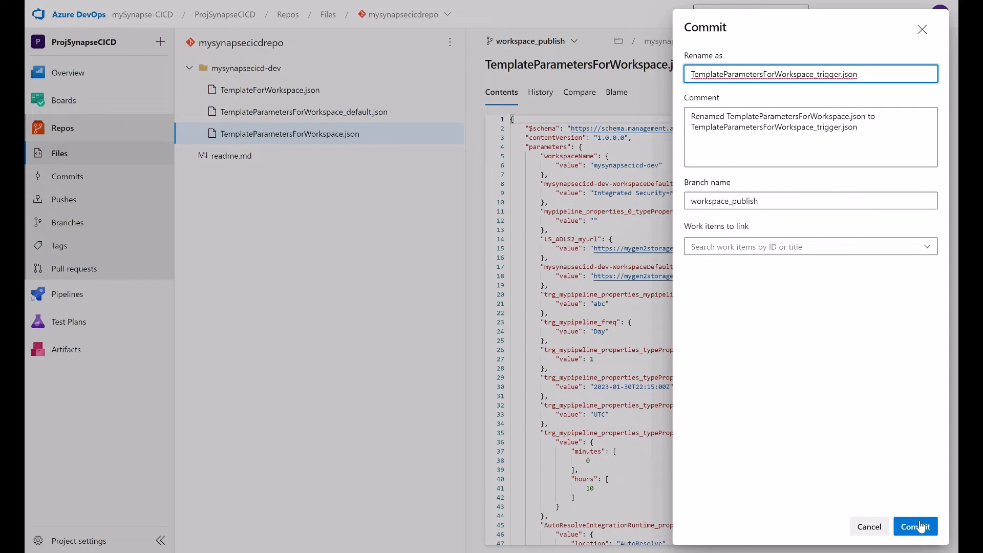
click(920, 522)
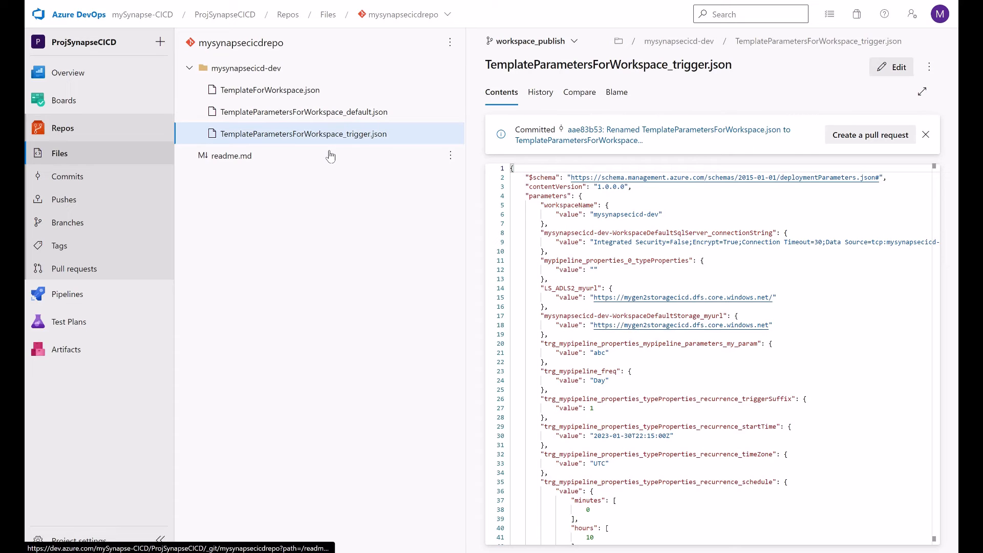
scroll(645, 431, down, 5)
scroll(636, 430, down, 1)
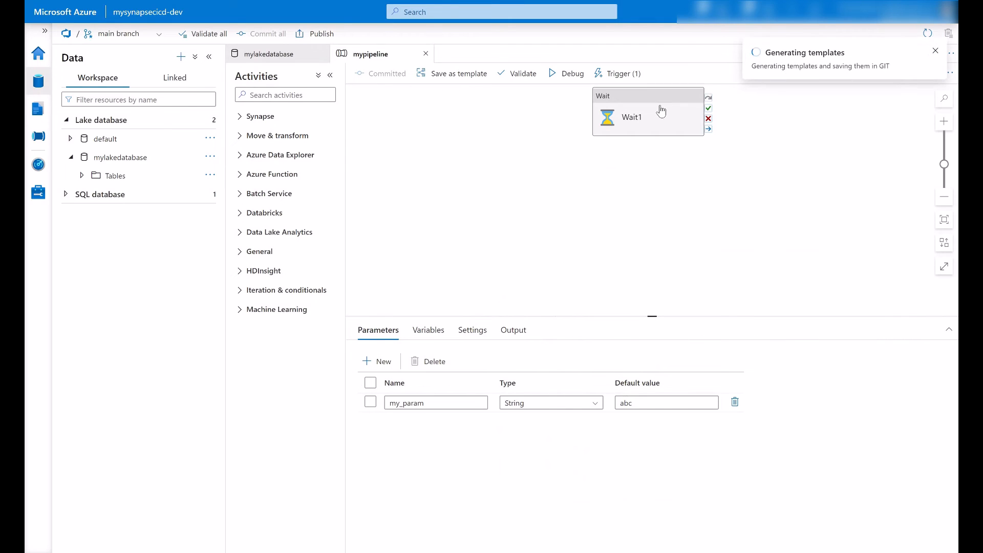
In Synapse Studio, set the Wait1 activity's wait time to 5 seconds, and commit and publish mypipeline.
click(626, 110)
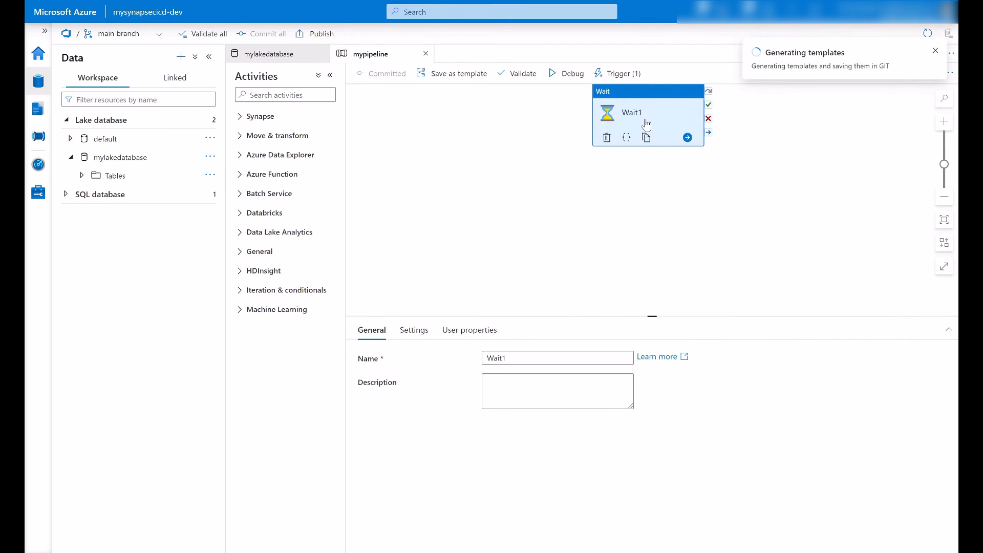
click(414, 332)
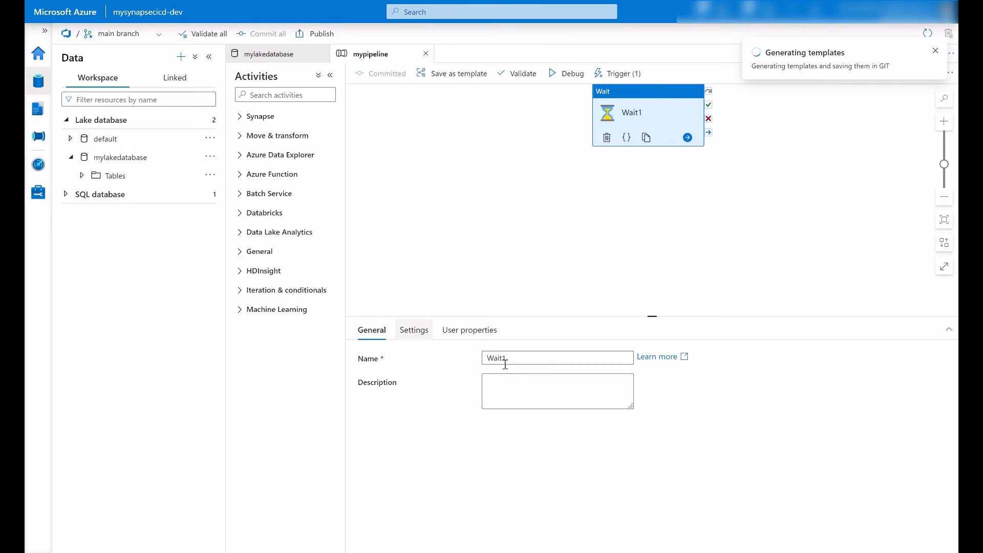
drag(496, 358, 454, 352)
text(5)
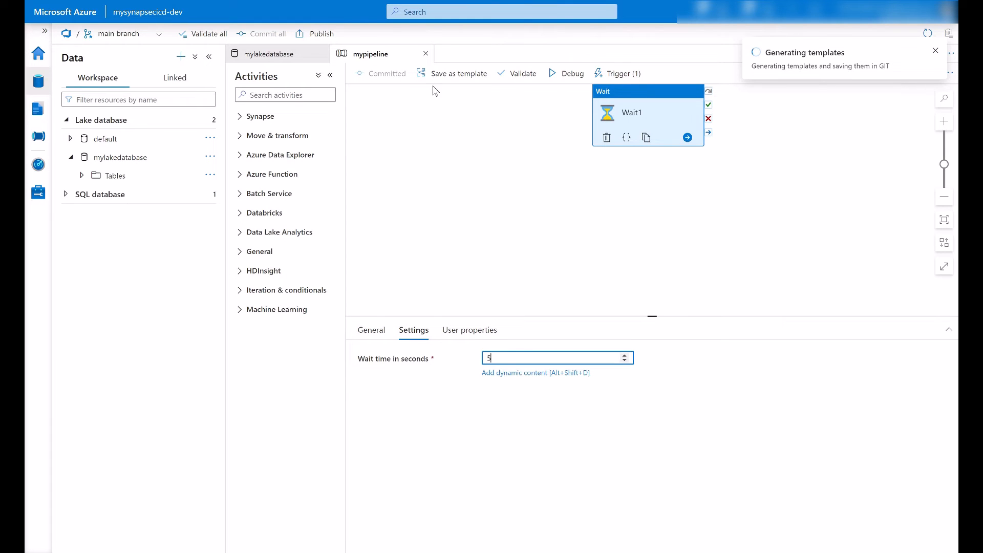
click(389, 76)
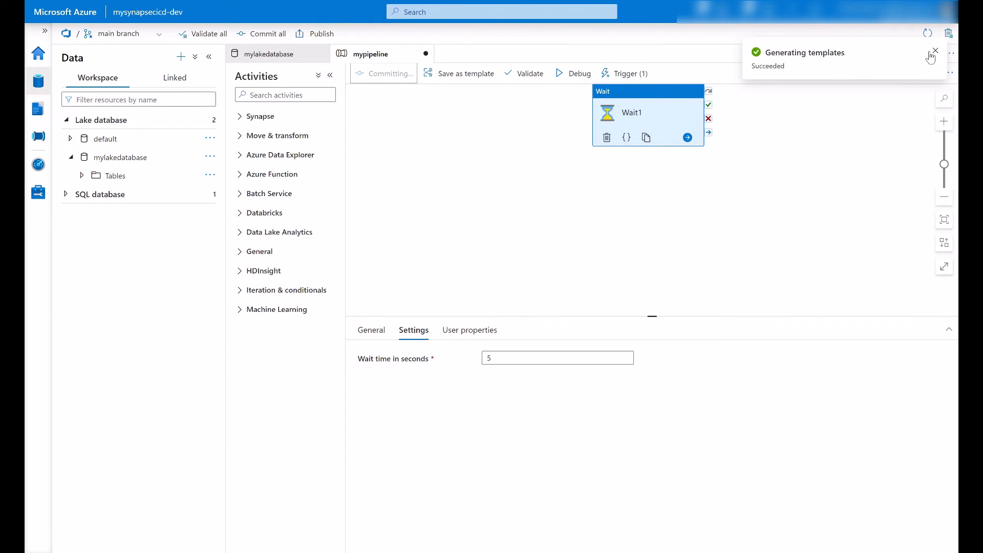
click(319, 34)
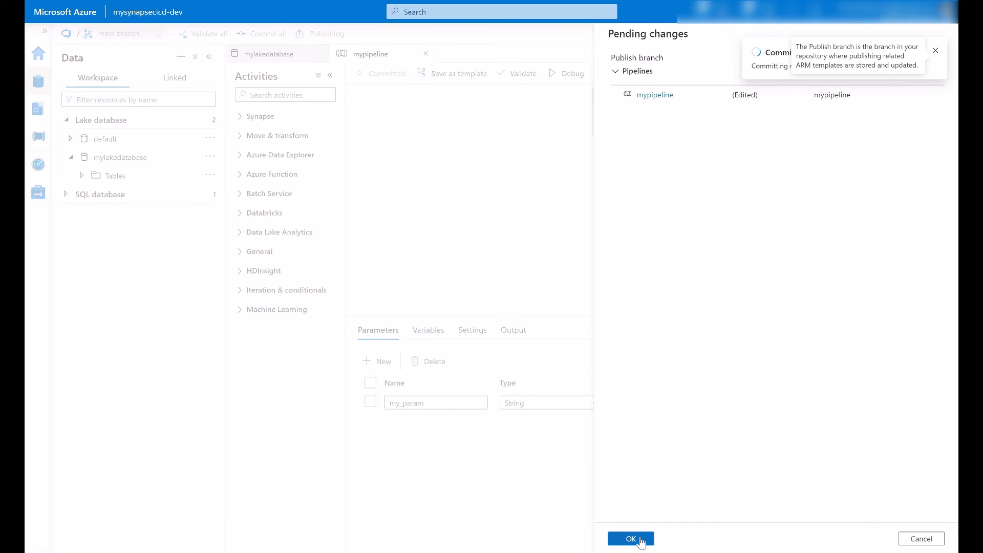
click(639, 540)
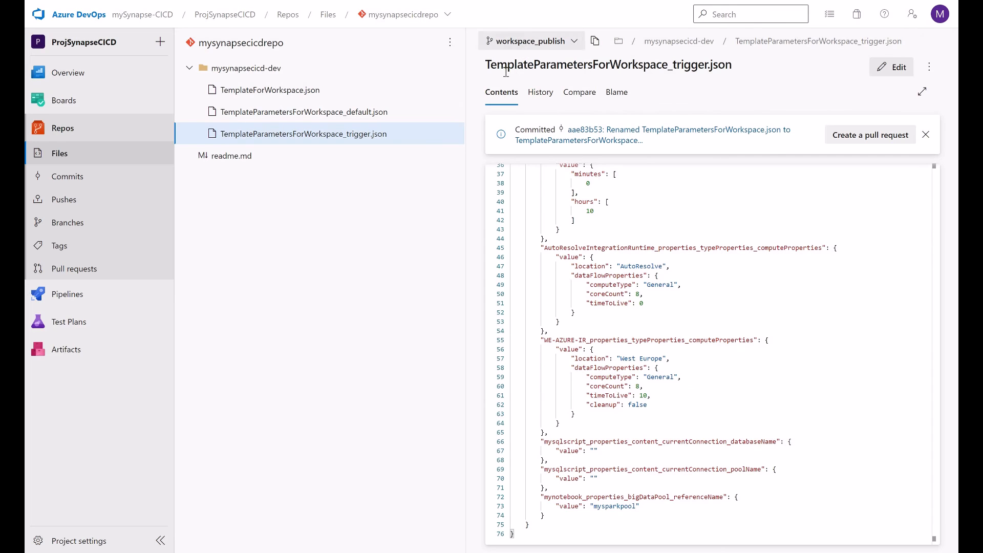
In Azure DevOps, open template-parameters-definition.json on main and examine the custom parameter names for NewEntity's Location and LinkedServiceName.
click(531, 41)
click(514, 107)
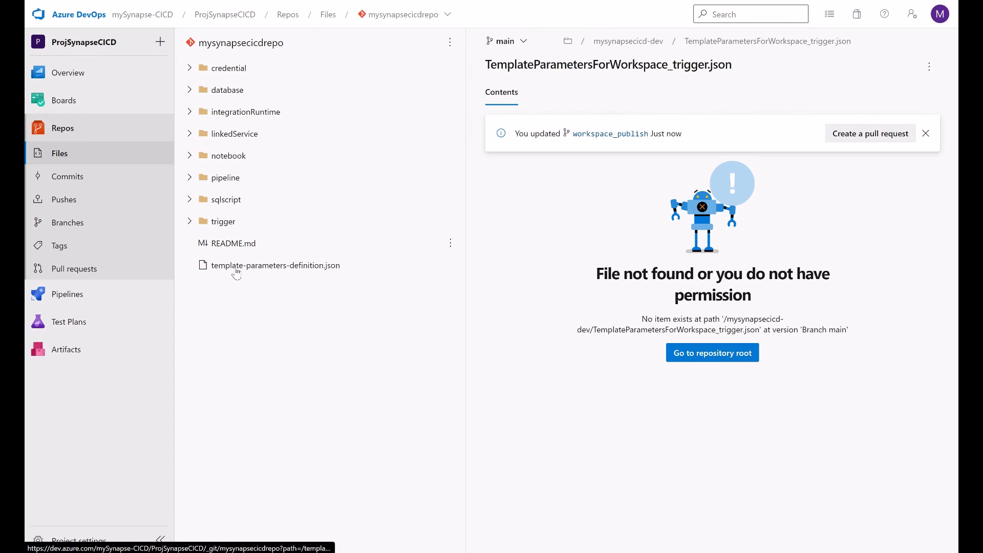
click(236, 267)
scroll(726, 263, down, 15)
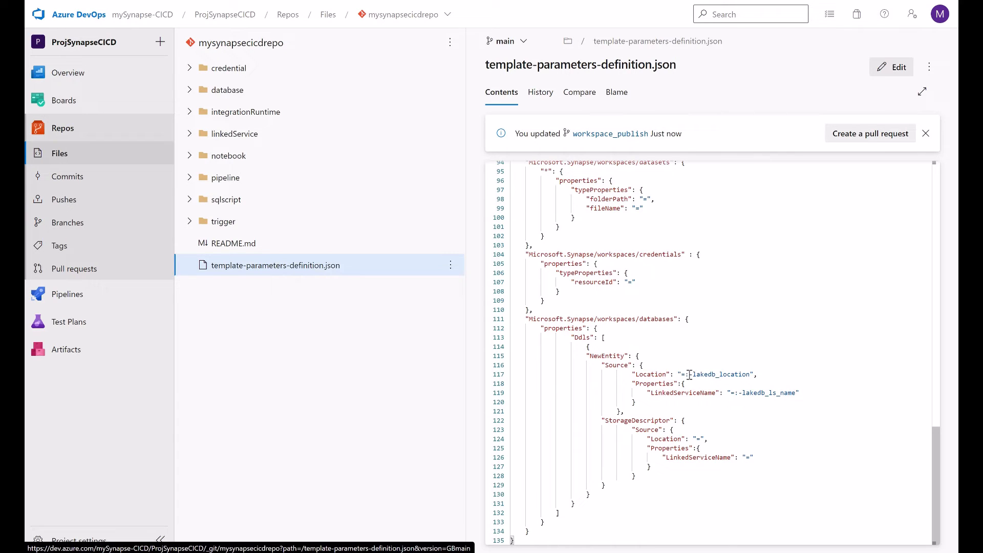
drag(690, 375, 751, 375)
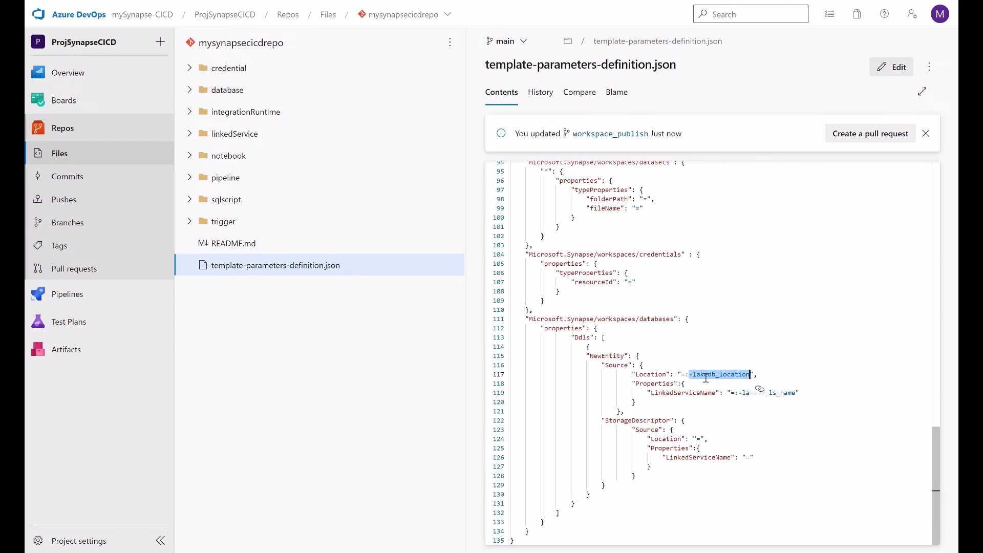
drag(691, 375, 751, 376)
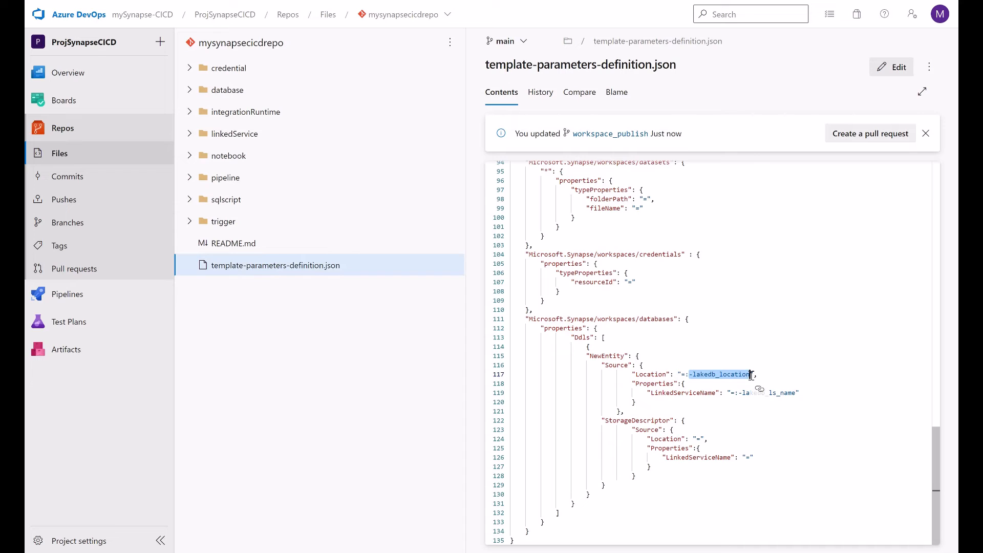
click(690, 393)
drag(740, 392, 795, 393)
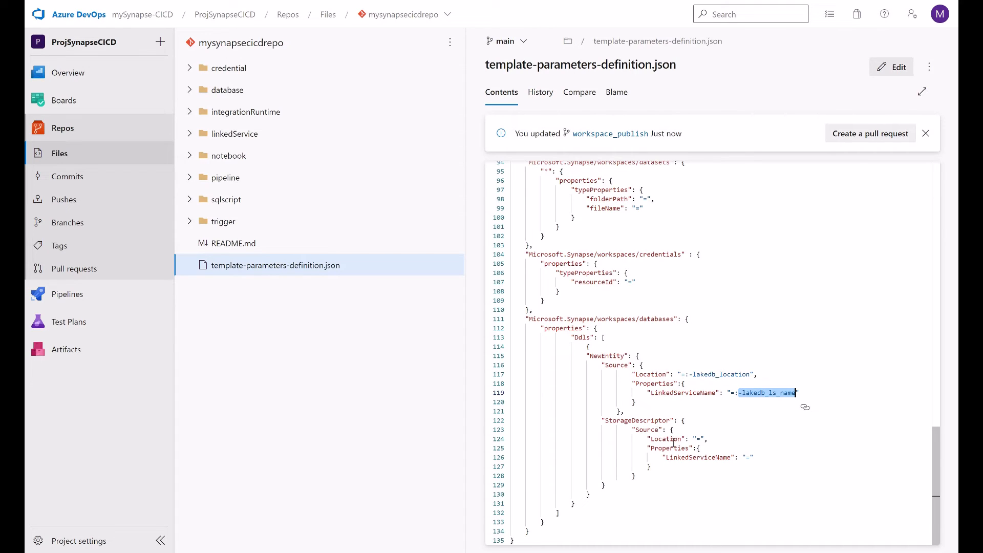
Compare the StorageDescriptor Source's Location and LinkedServiceName values with those of the NewEntity Source block.
double_click(701, 439)
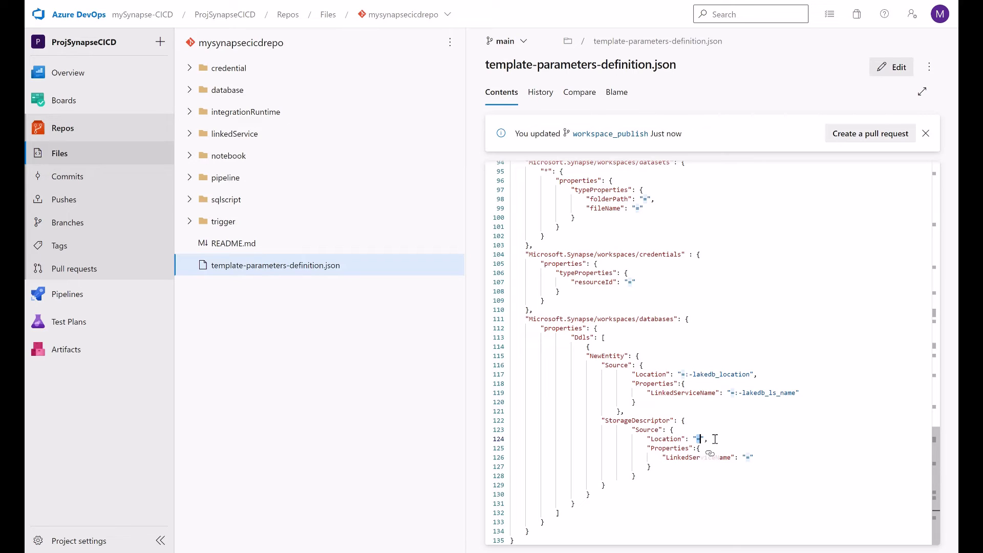
click(681, 458)
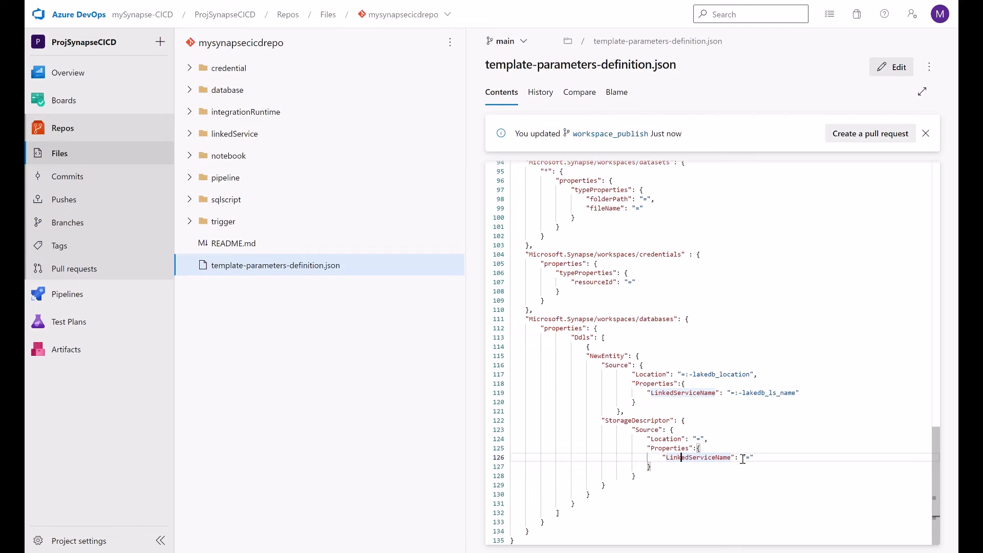
double_click(749, 458)
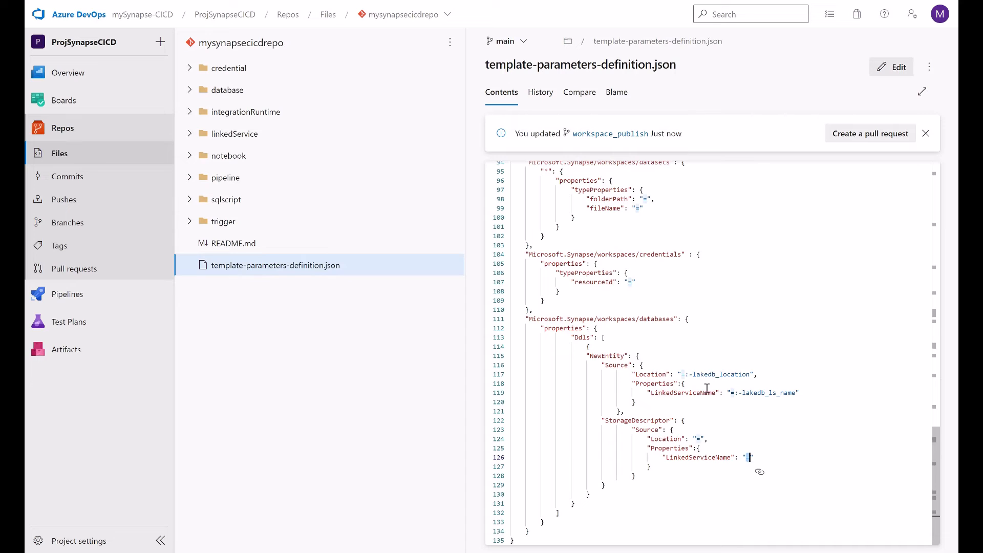
drag(630, 376, 681, 374)
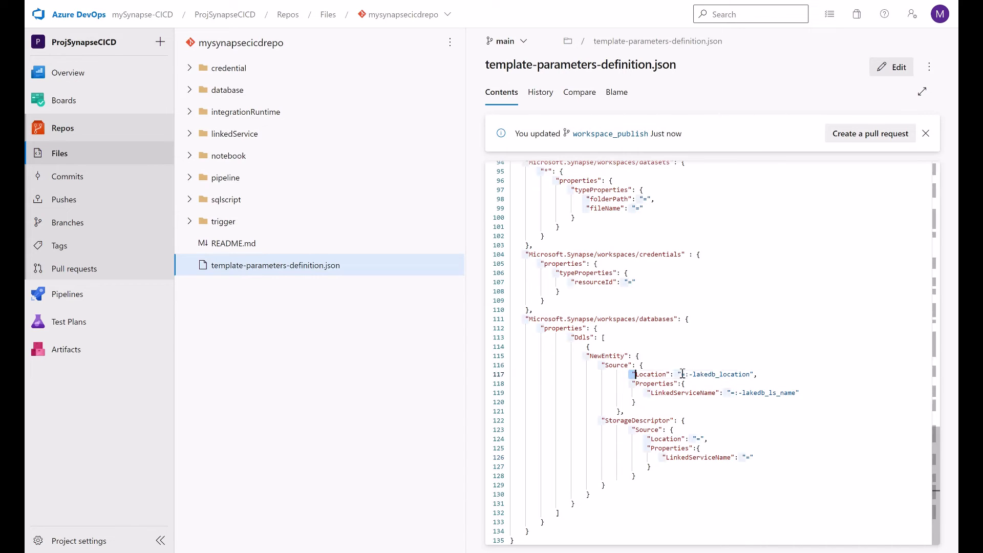
drag(636, 402, 803, 395)
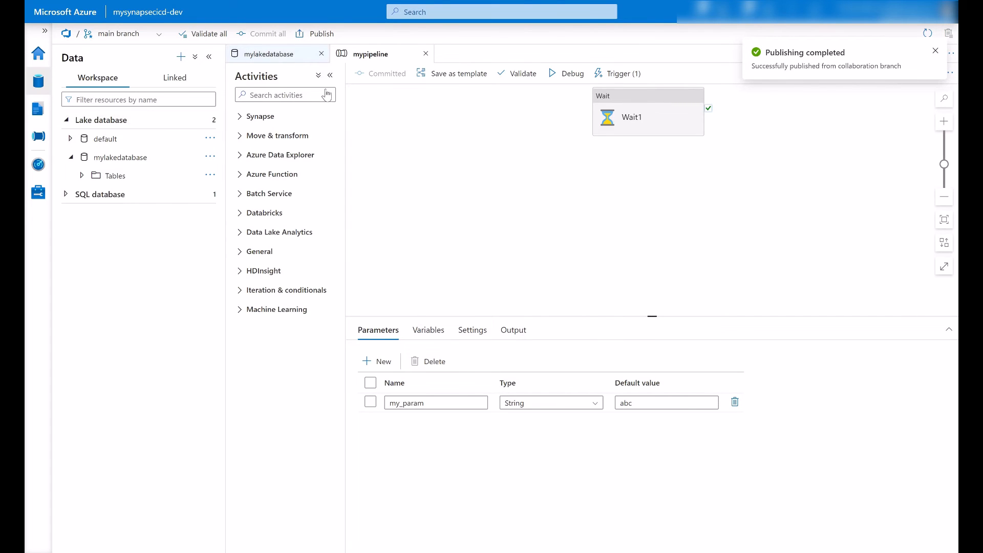
In Synapse Studio, show the properties of mylakedatabase to check its storage linked service and input folder.
click(273, 61)
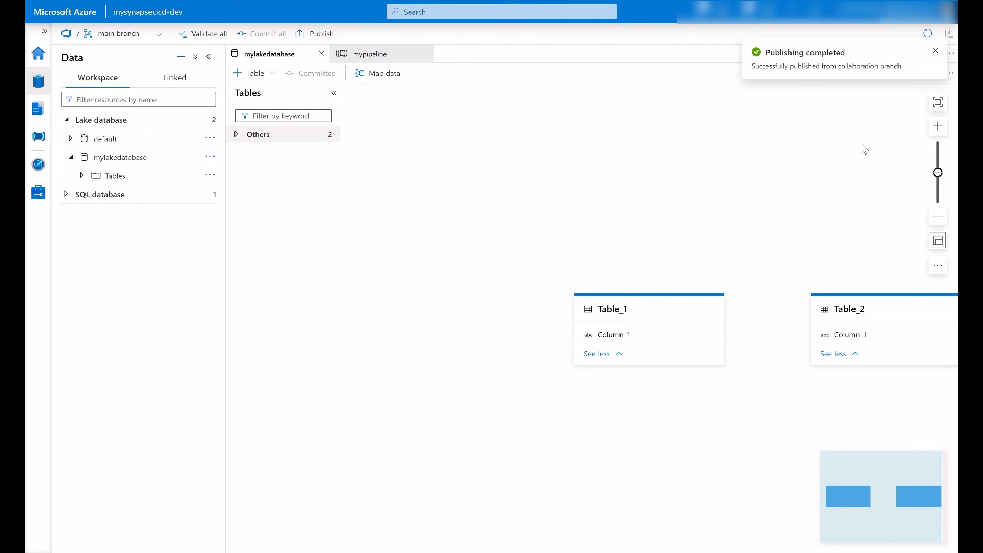
click(937, 51)
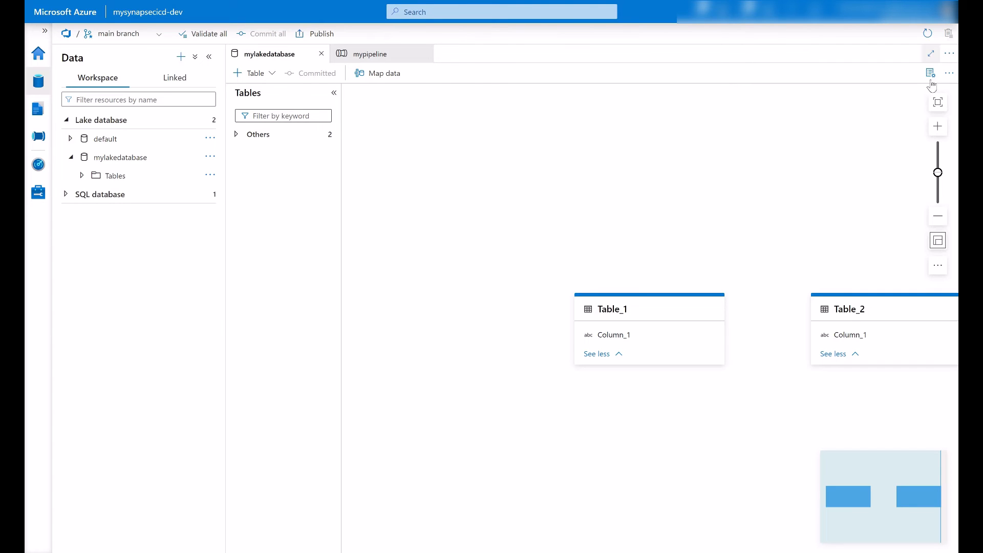
click(931, 73)
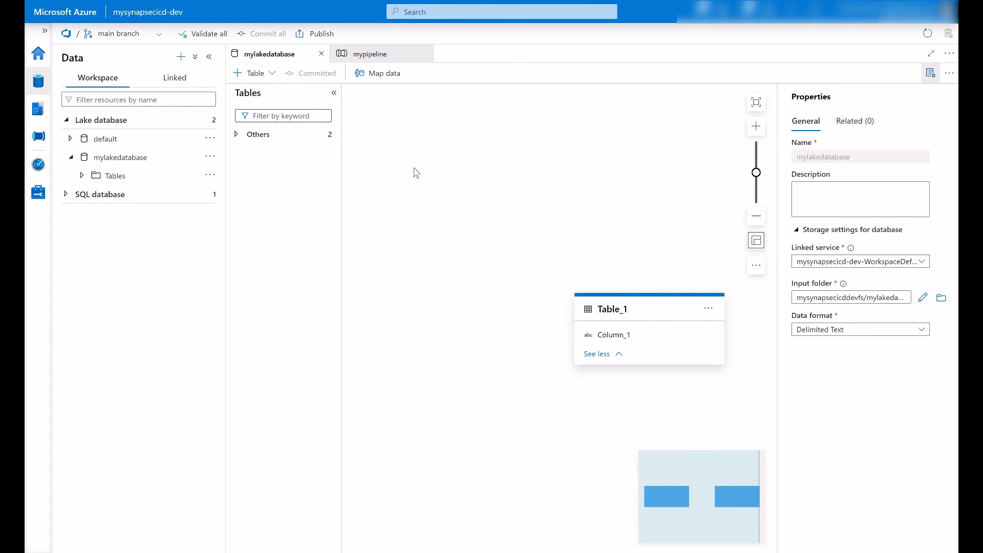
Expand Table_1's storage settings and examine its database inheritance option, linked service and input folder.
click(644, 316)
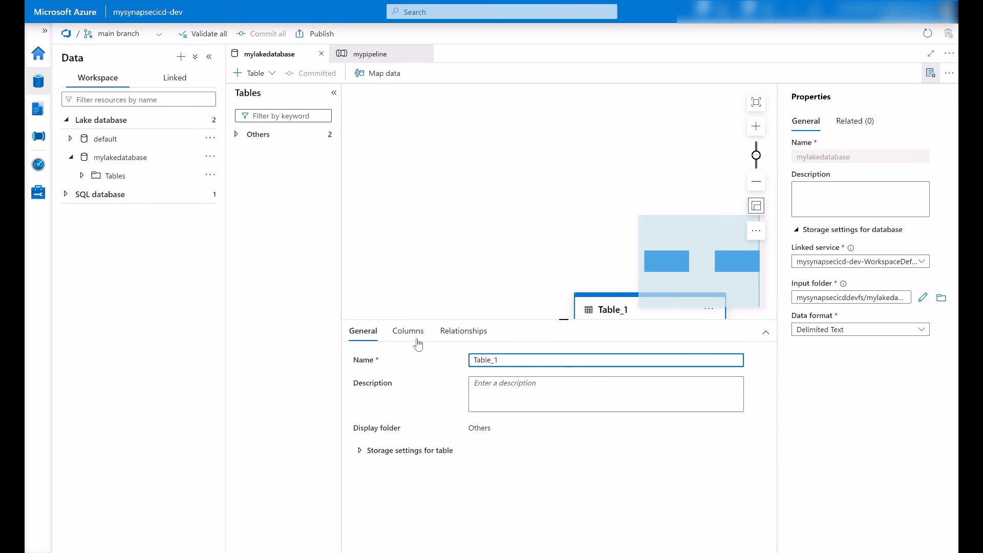
click(366, 451)
scroll(429, 401, down, 4)
scroll(429, 401, up, 3)
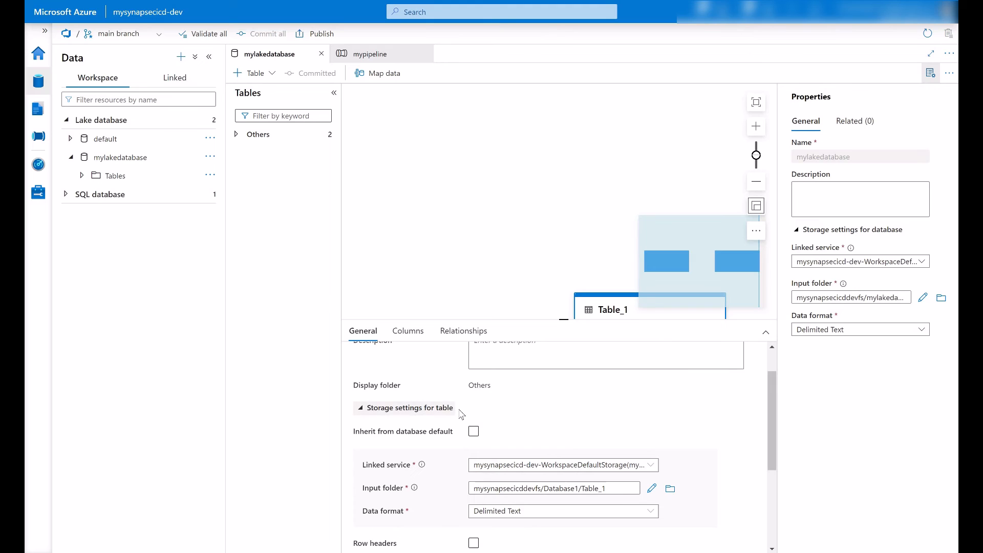
click(474, 431)
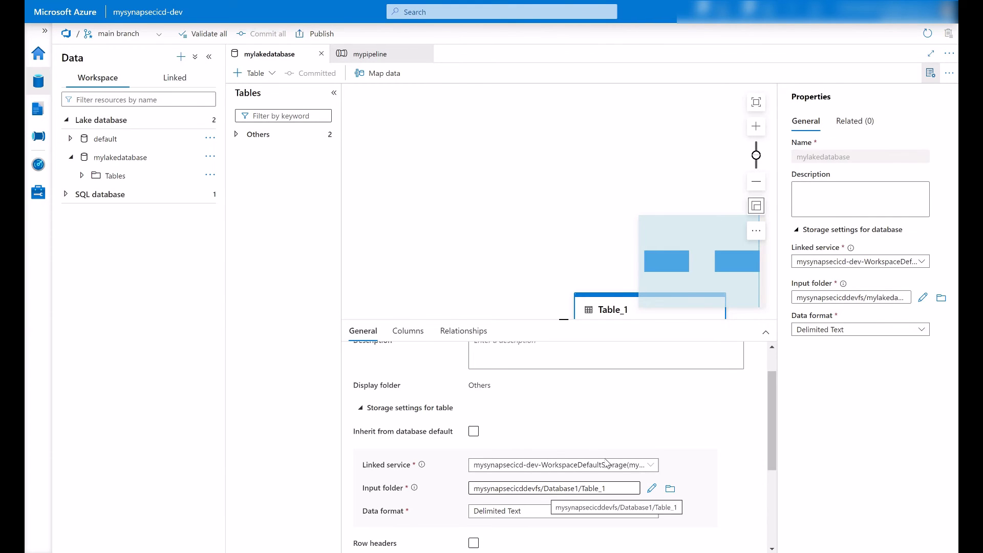
scroll(563, 368, up, 1)
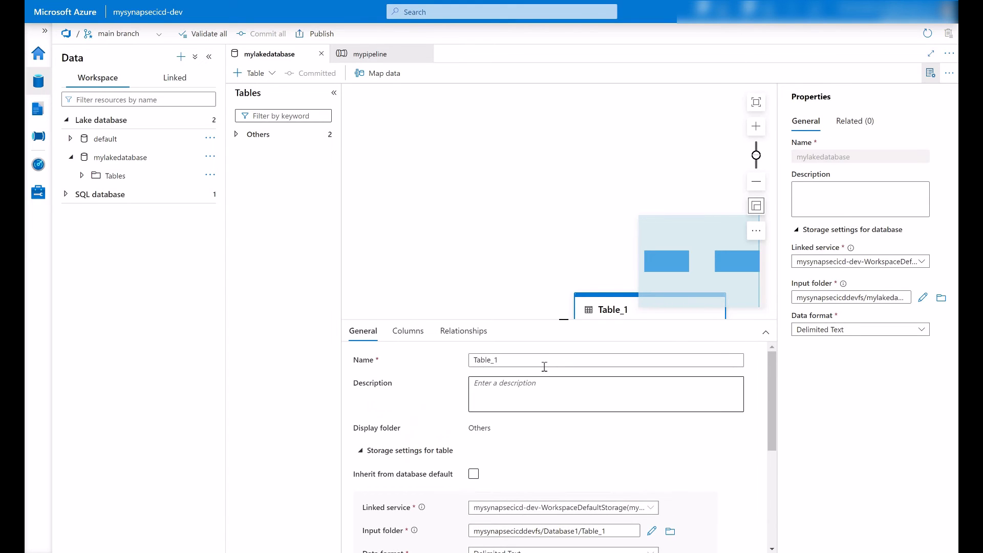
scroll(482, 421, down, 1)
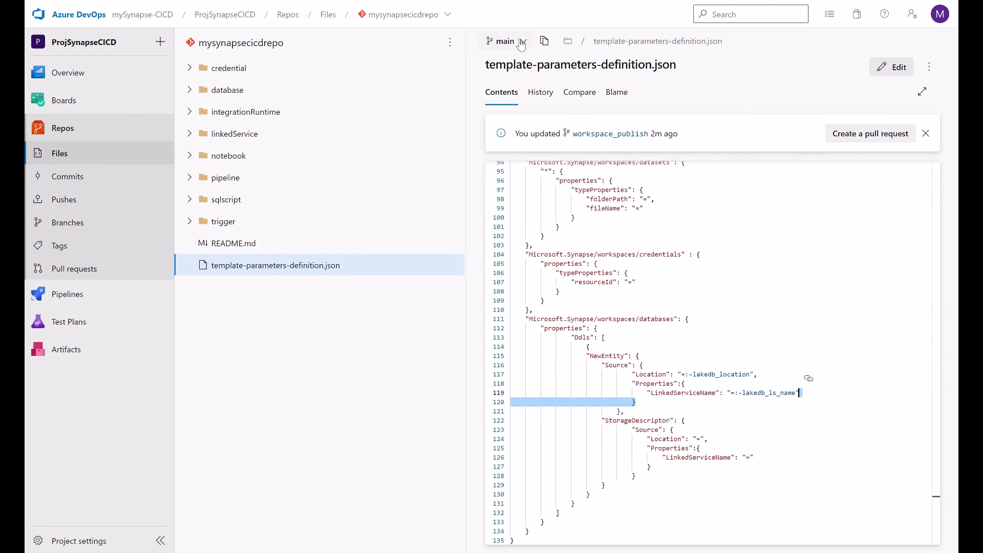
On the workspace_publish branch, open TemplateParametersForWorkspace.json in mysynapsecicd-dev and find the mylakedatabase parameters.
click(505, 41)
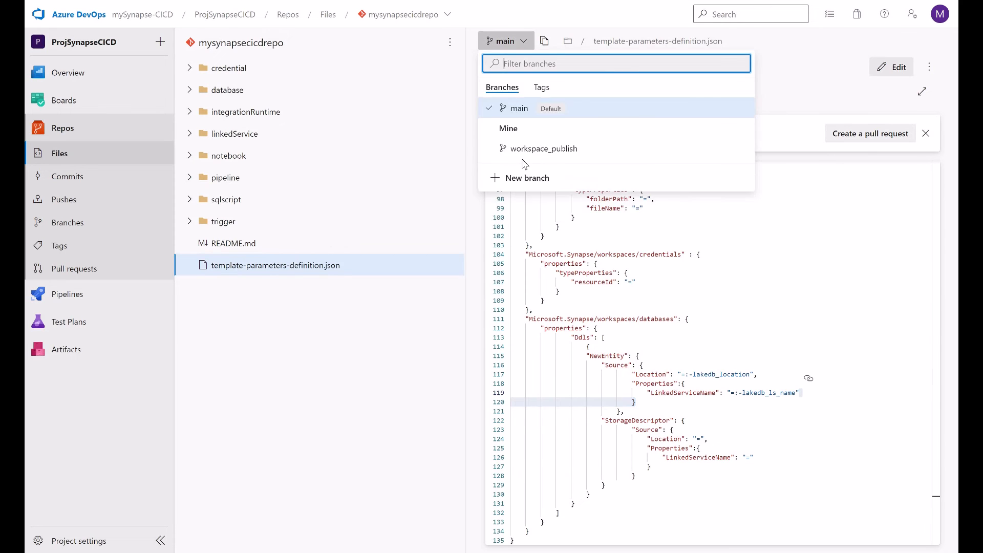
click(523, 150)
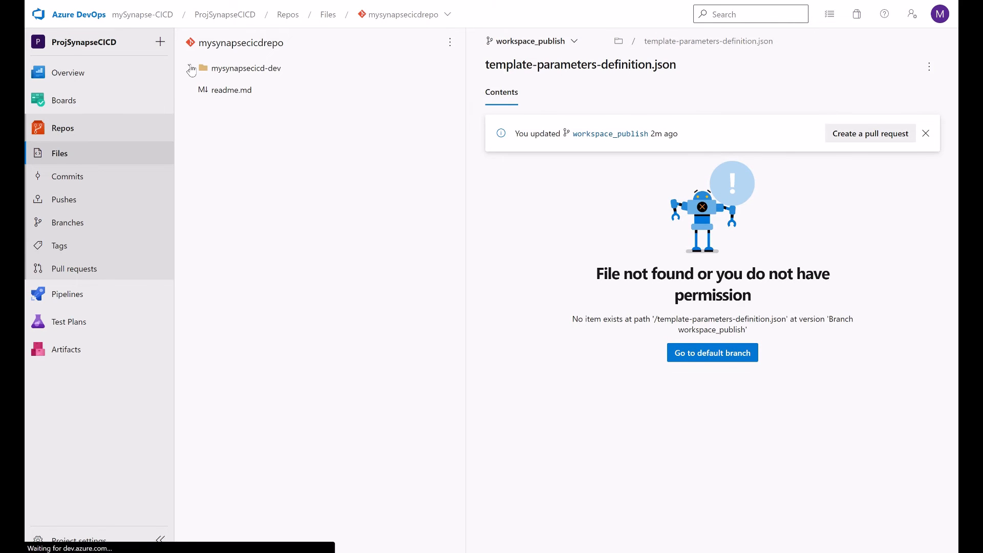
click(190, 68)
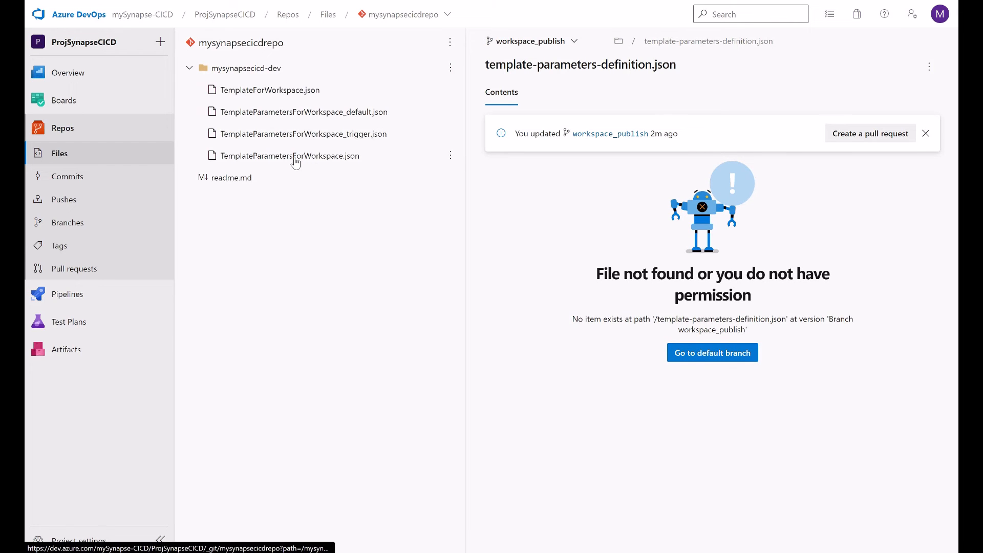
click(295, 159)
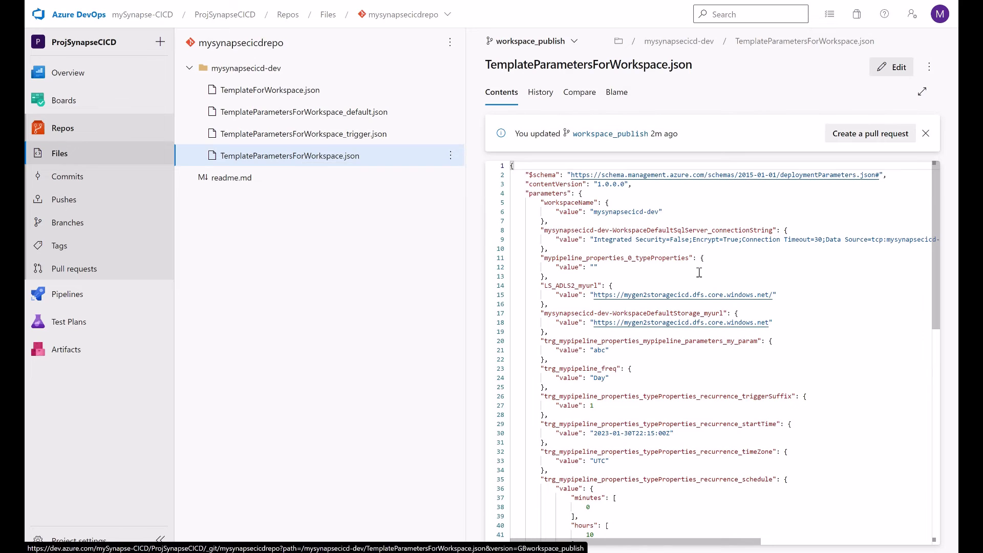
scroll(700, 272, down, 4)
scroll(699, 272, down, 2)
scroll(699, 272, up, 6)
scroll(699, 272, down, 15)
scroll(707, 276, down, 2)
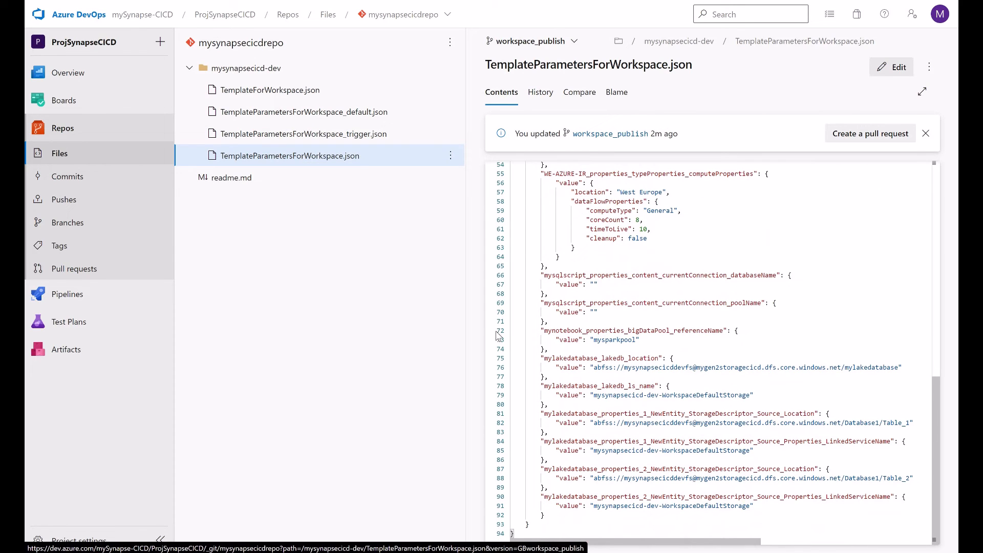
Widen the file view and examine the lakedb_location and lakedb_ls_name suffixes in the mylakedatabase parameter names.
drag(465, 326, 379, 327)
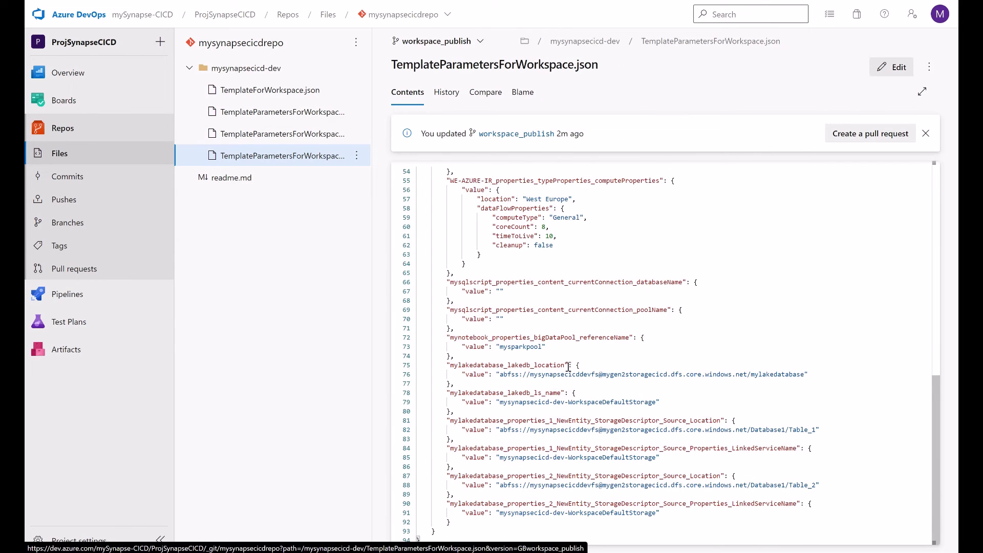
drag(566, 367, 507, 367)
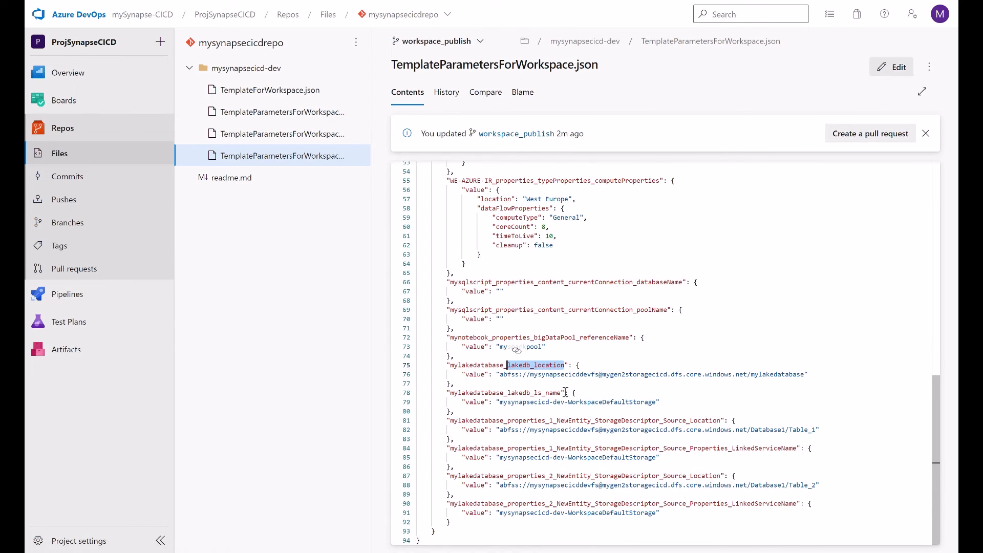
drag(562, 392, 507, 393)
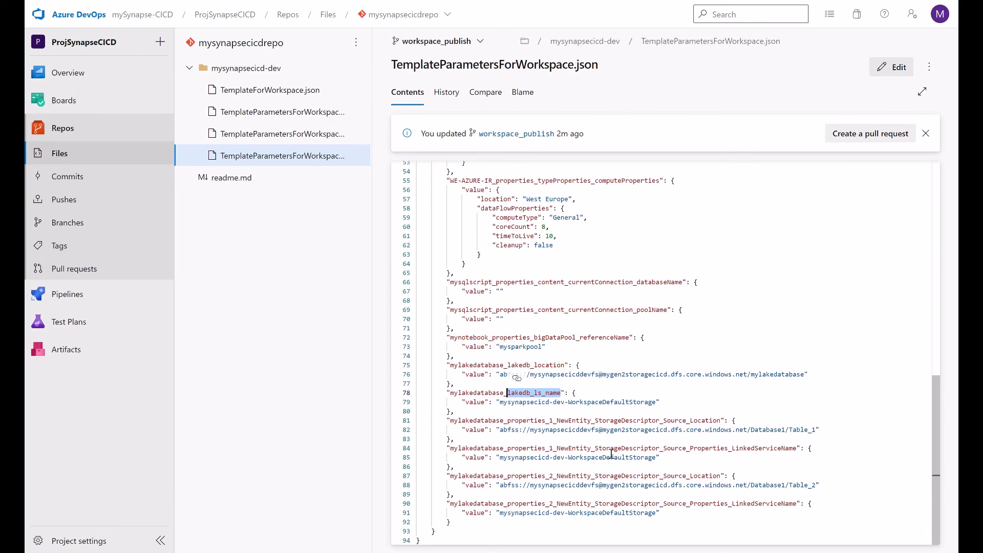
Open template-parameters-definition.json on main and examine the custom names for NewEntity's Source Location and LinkedServiceName.
click(449, 44)
click(425, 108)
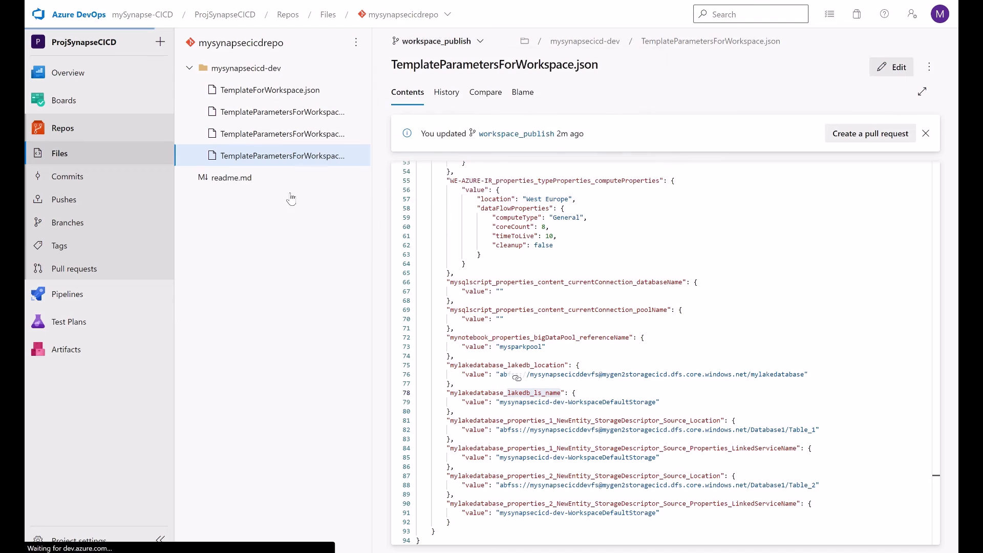
click(275, 265)
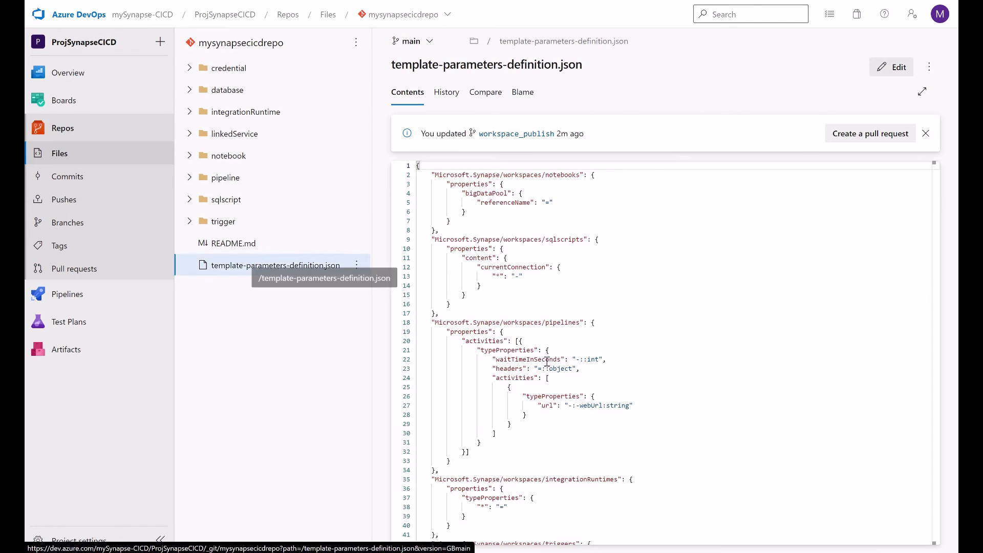
scroll(582, 344, down, 15)
scroll(583, 345, up, 3)
scroll(590, 345, down, 3)
drag(600, 375, 706, 393)
Reopen TemplateParametersForWorkspace.json on workspace_publish and examine the index number within the mylakedatabase StorageDescriptor parameter names.
click(429, 44)
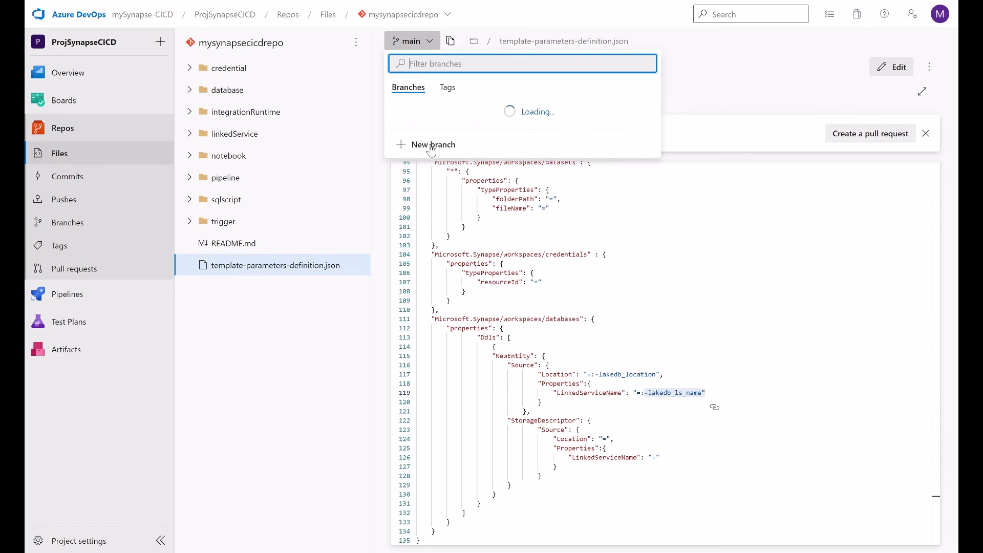
click(446, 147)
click(189, 67)
click(277, 156)
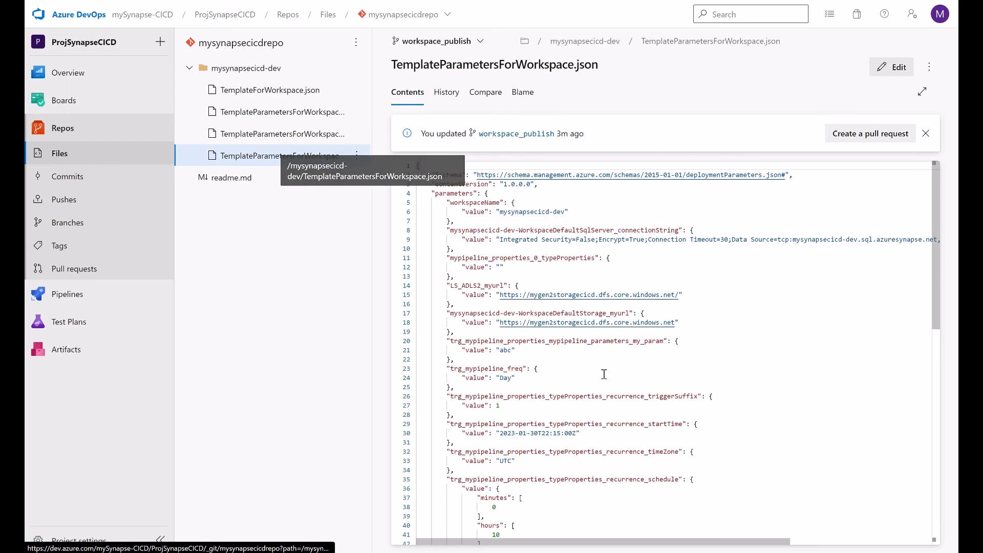
scroll(603, 369, down, 10)
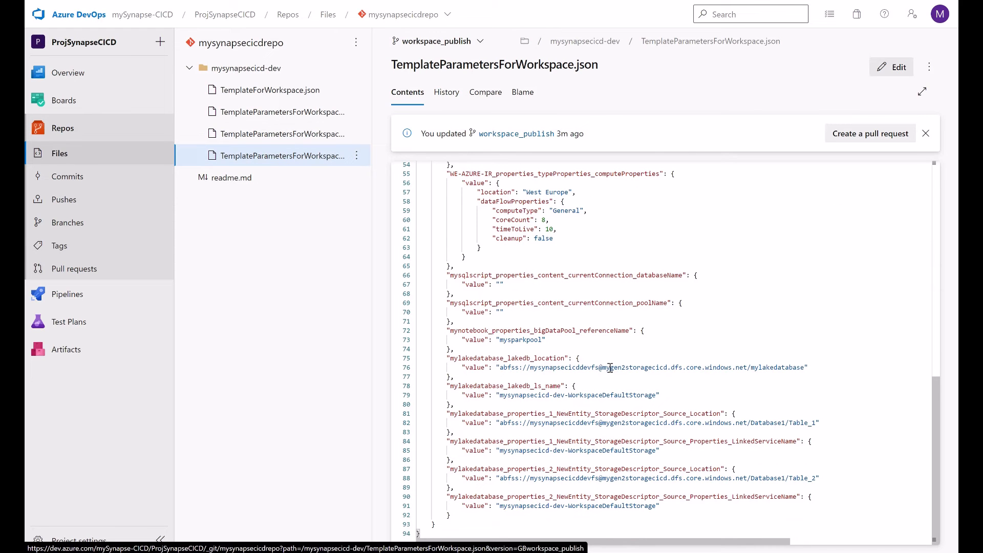
click(495, 361)
click(809, 329)
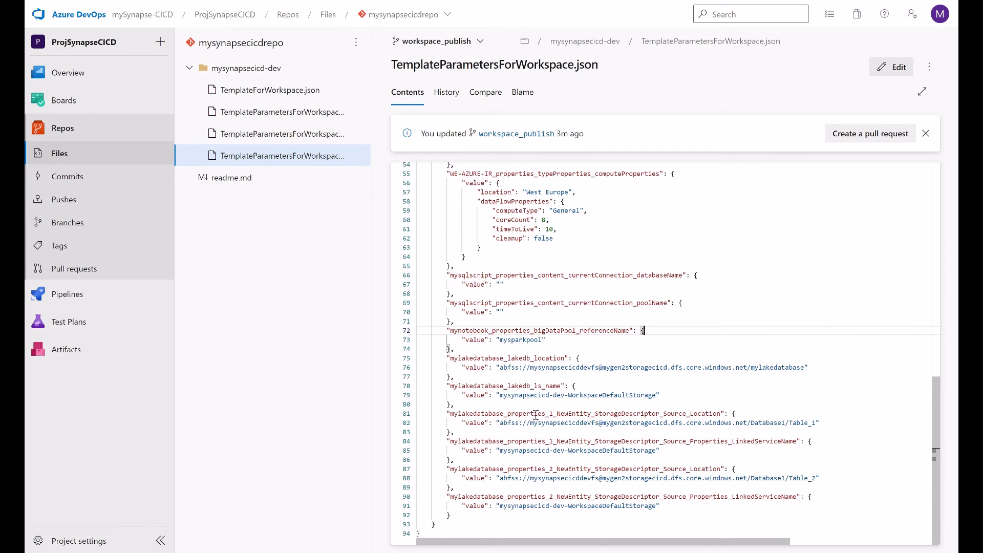
drag(447, 416, 557, 414)
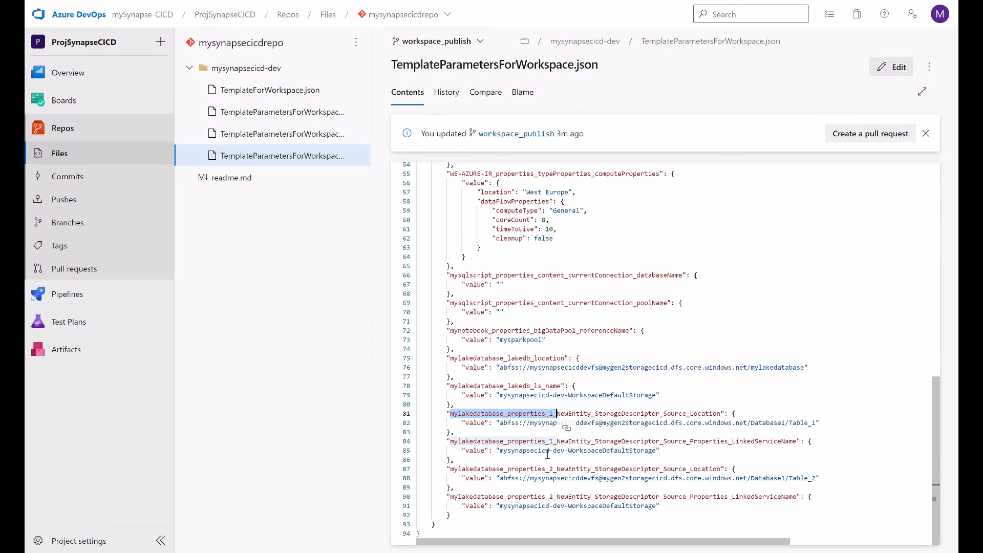
drag(545, 441, 551, 414)
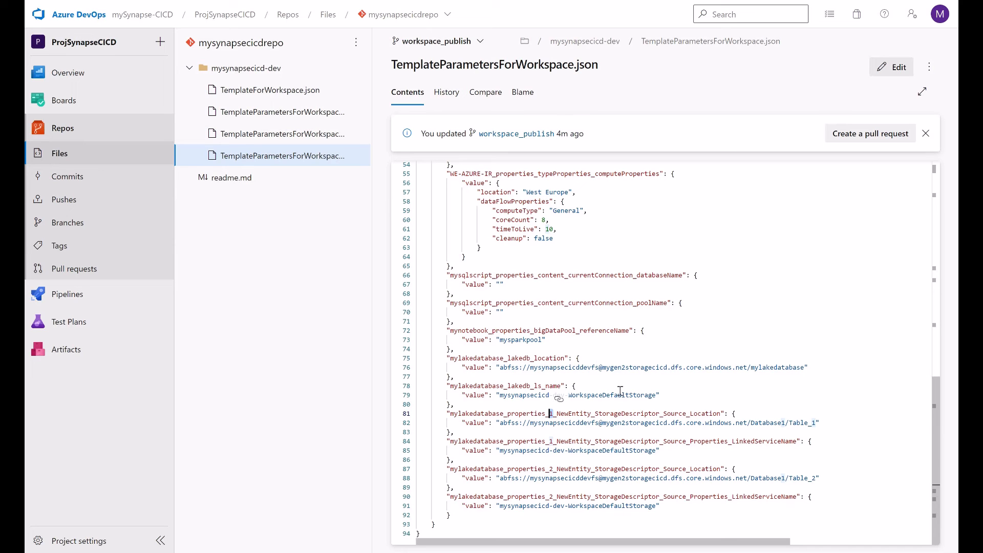
Open TemplateForWorkspace.json on workspace_publish, search for /databases and look through the mylakedatabase definition to the Table_1 entity.
scroll(619, 391, up, 5)
scroll(620, 390, up, 7)
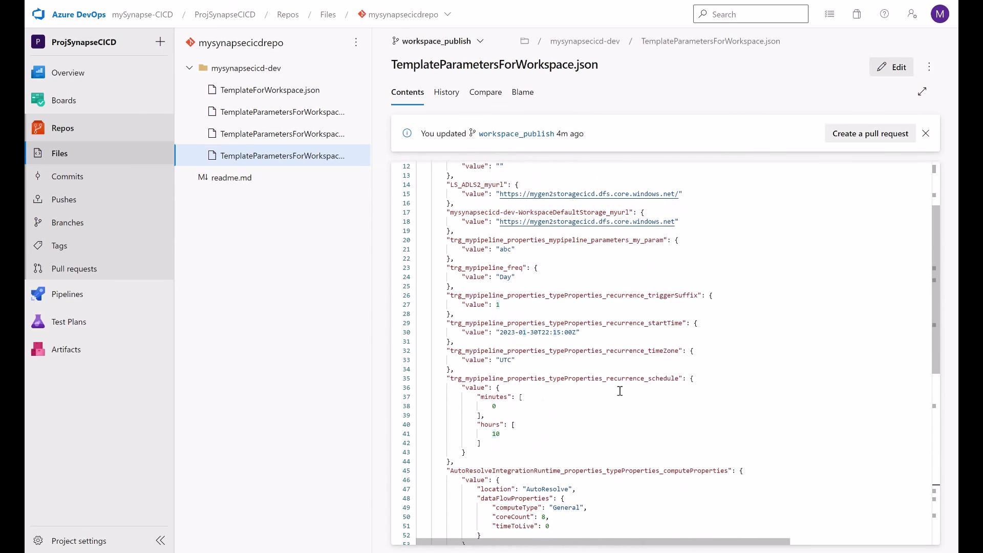
click(483, 45)
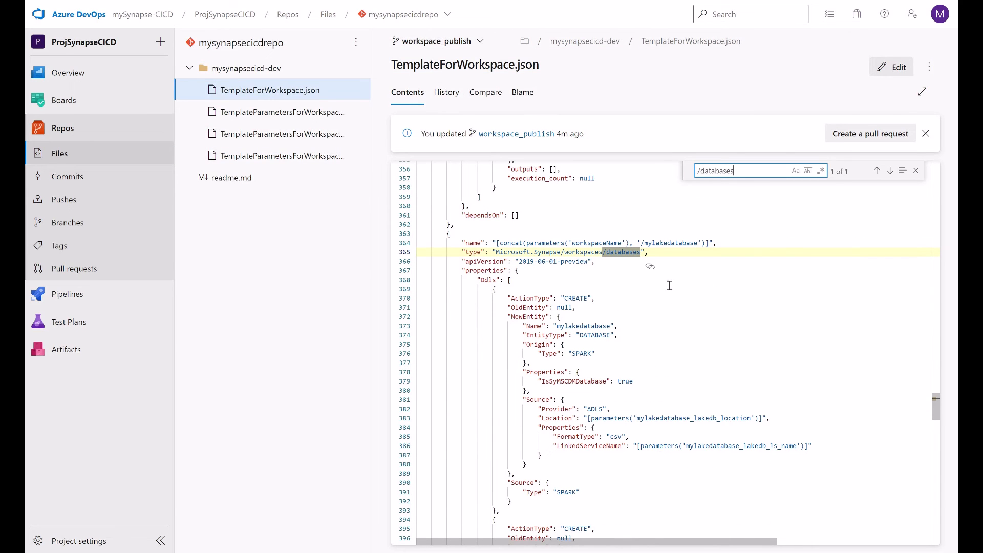
scroll(635, 322, down, 2)
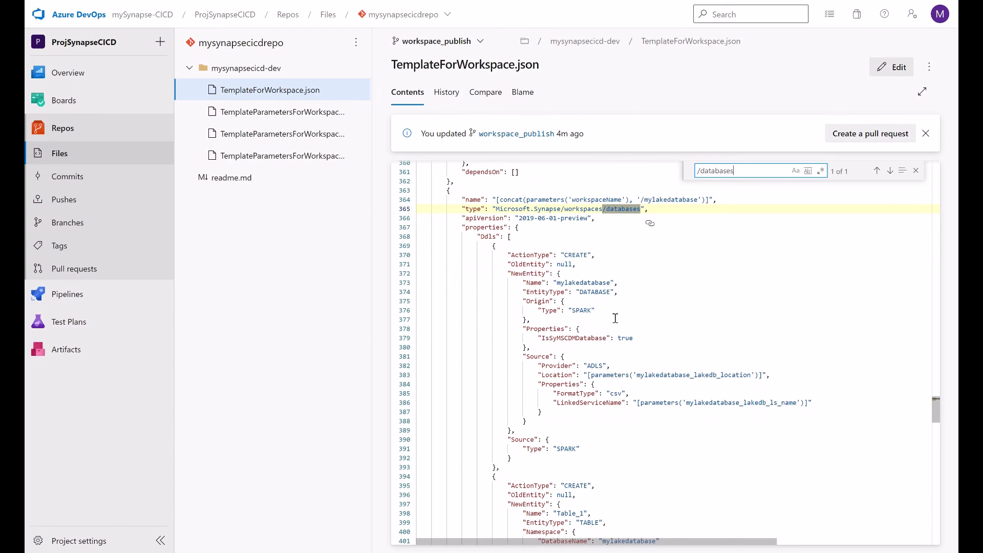
scroll(616, 319, down, 8)
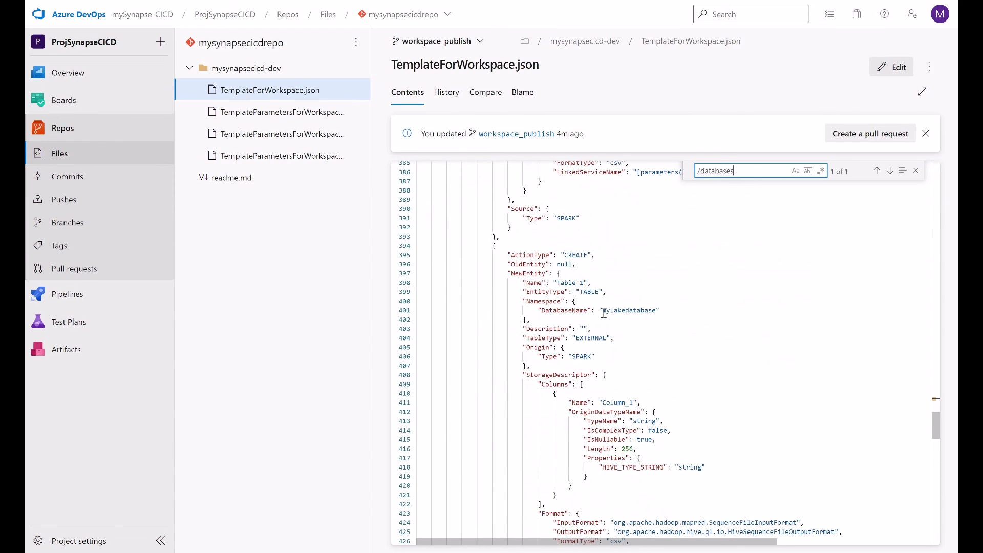
Examine the NewEntity and Name properties of Table_1 and the Ddls array that contains them.
double_click(543, 273)
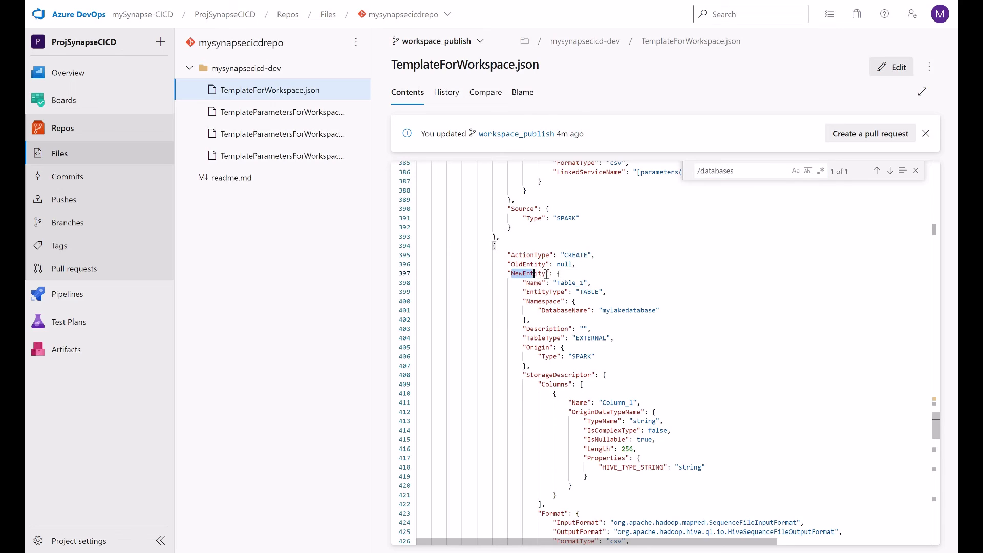
double_click(535, 284)
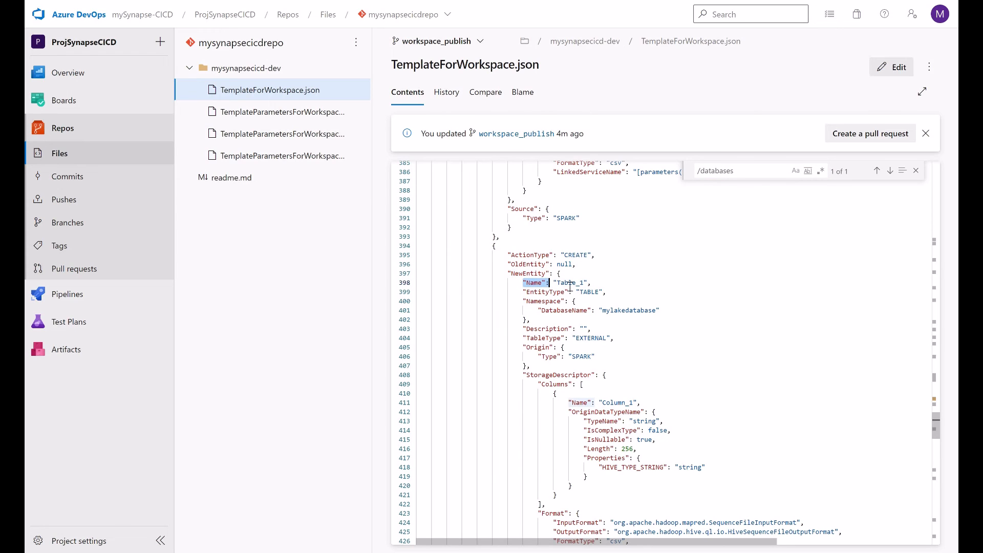
drag(583, 283, 553, 283)
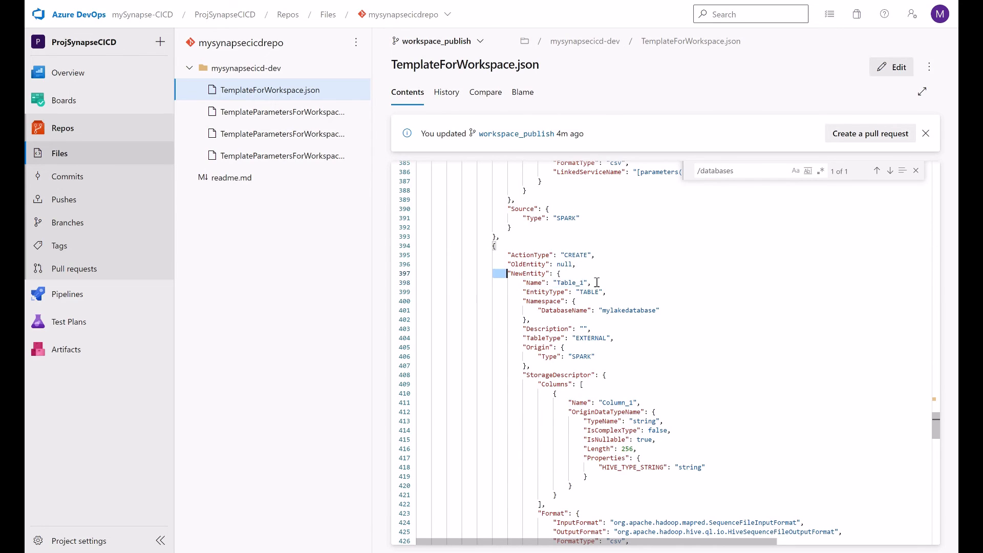
drag(493, 274, 591, 283)
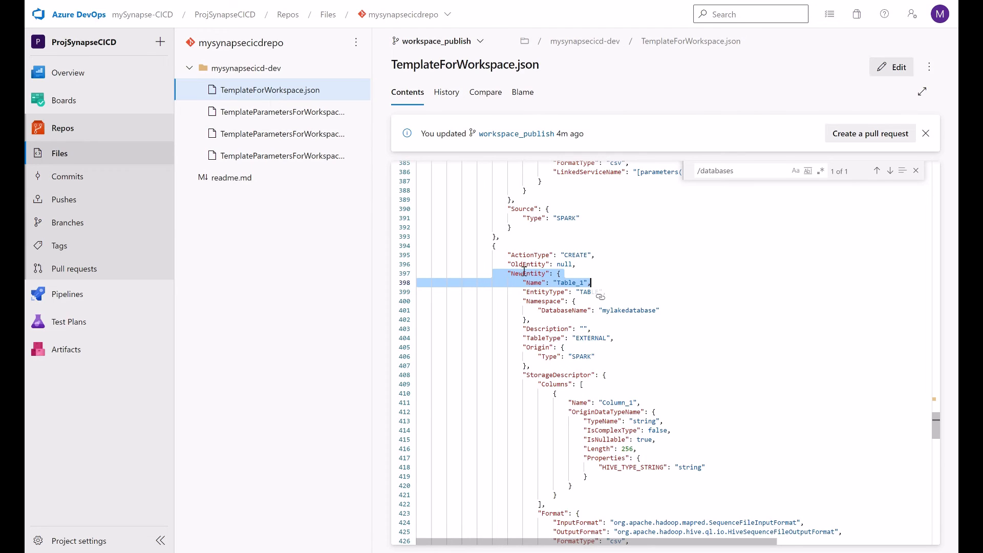
scroll(522, 255, up, 4)
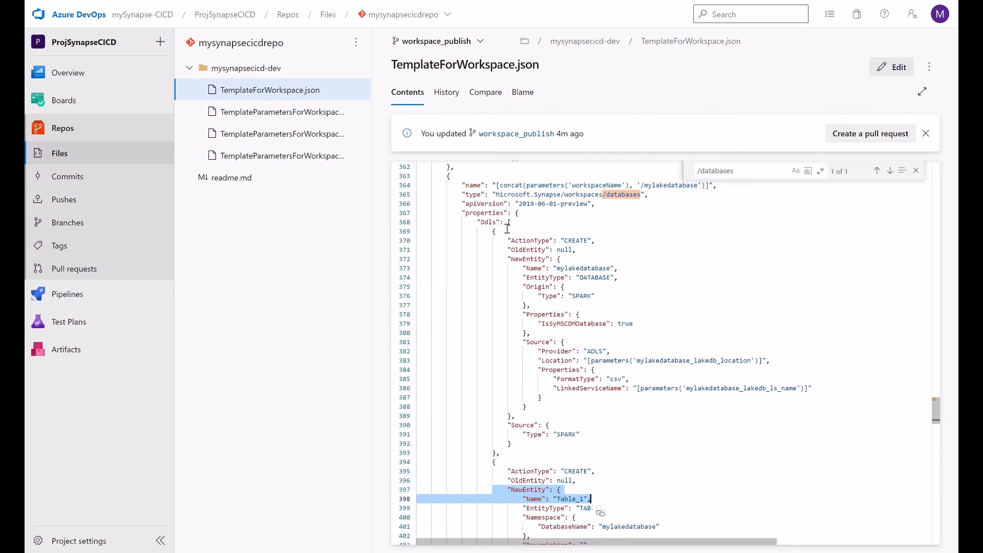
click(518, 227)
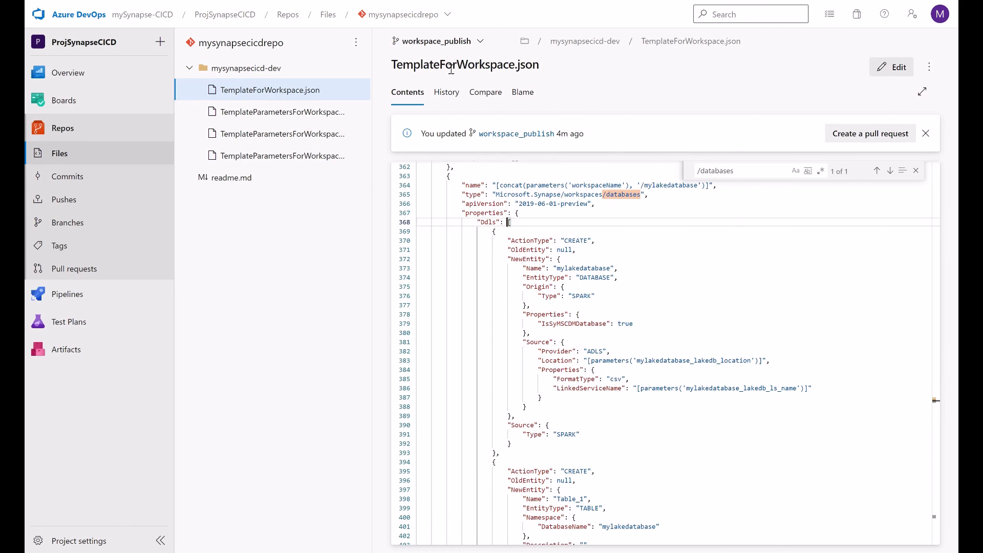
On main, edit template-parameters-definition.json and add , "NewEntity.Name" after the closing brace of the object in the databases Ddls array.
click(475, 44)
click(427, 110)
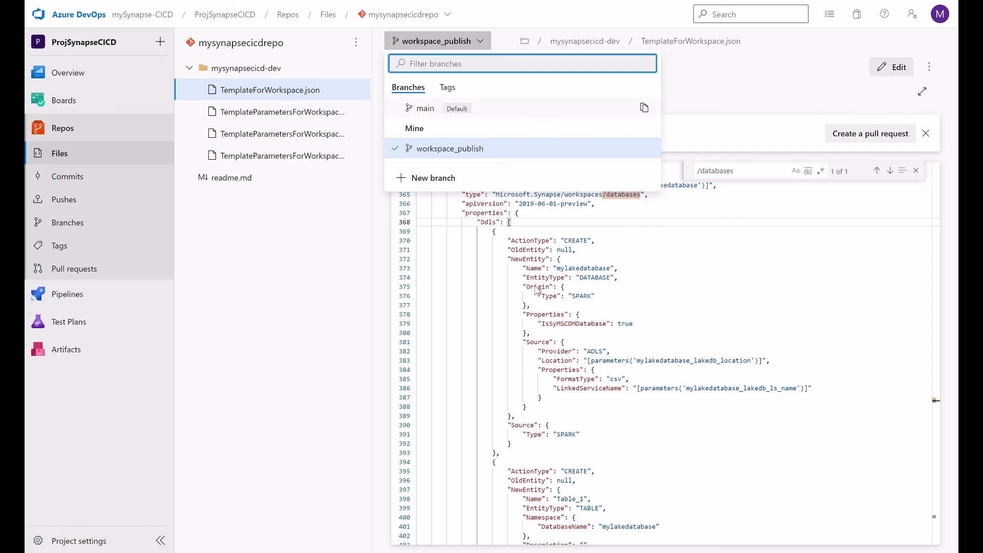
click(242, 266)
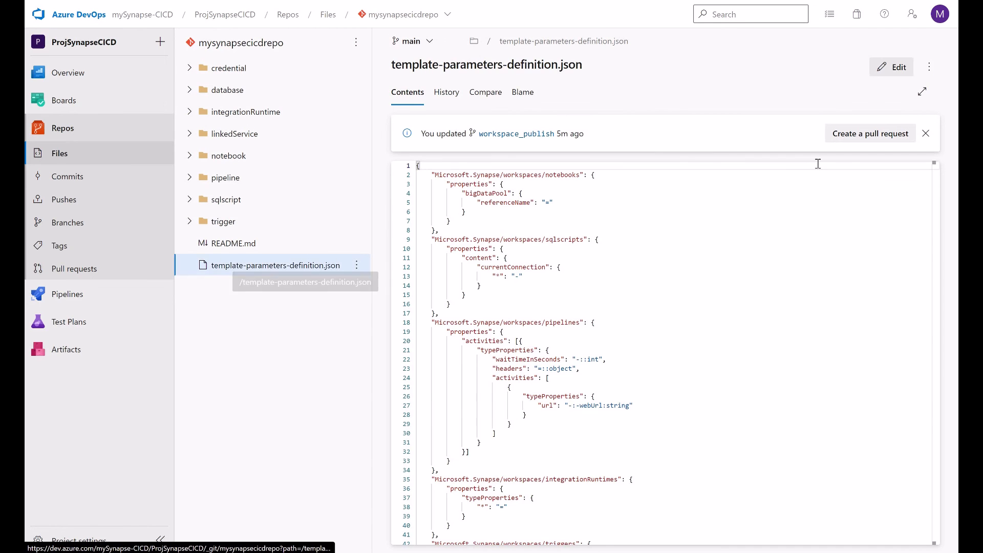
click(896, 68)
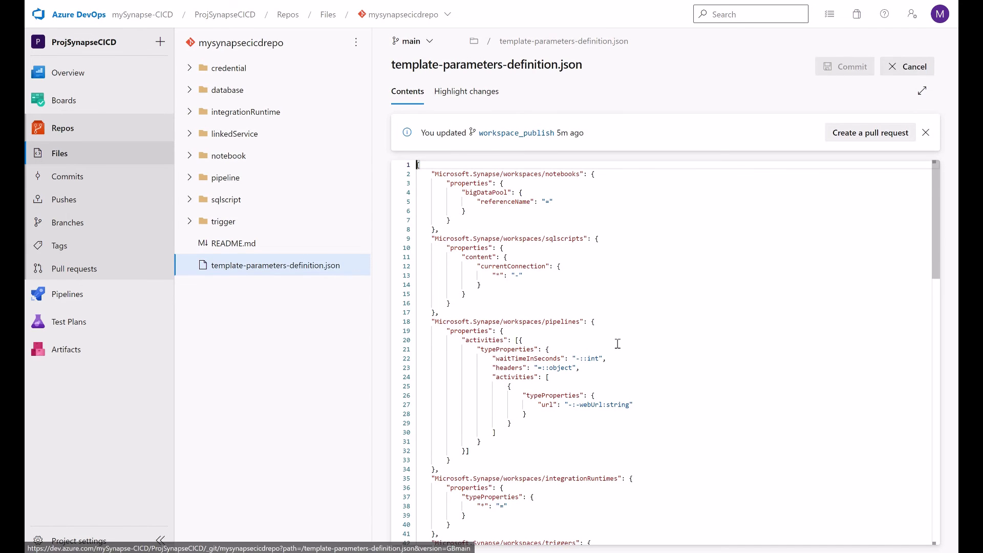
scroll(619, 343, down, 15)
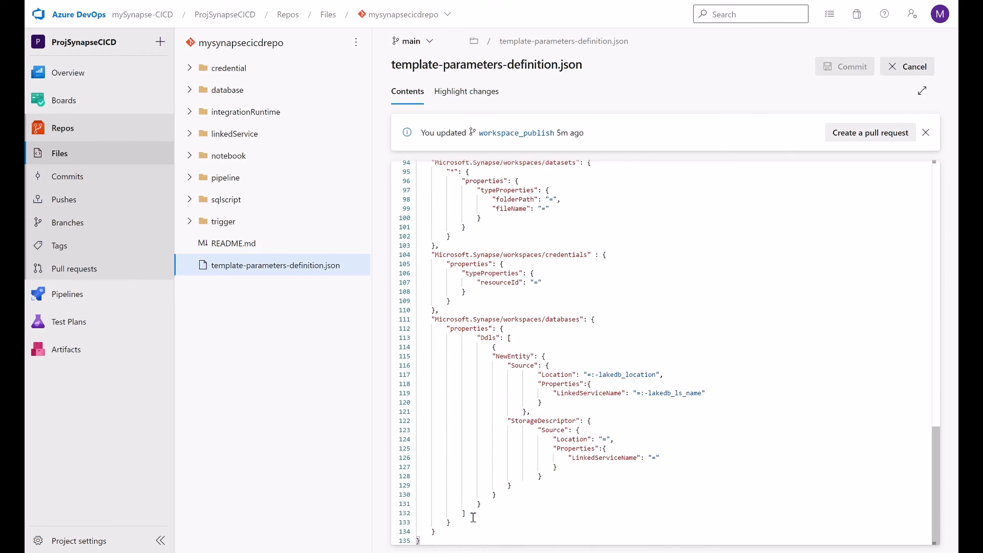
click(487, 505)
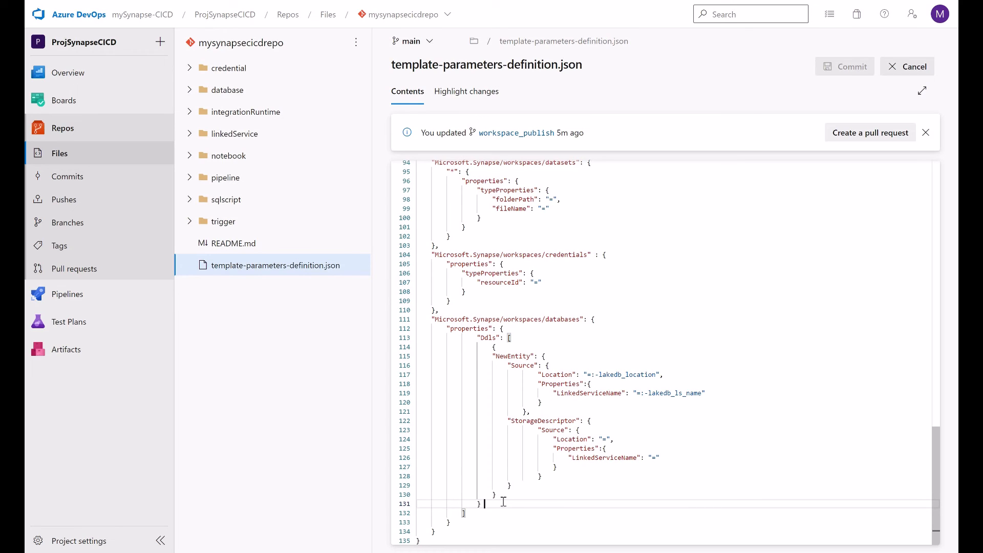
text(, "NewEntity.Name)
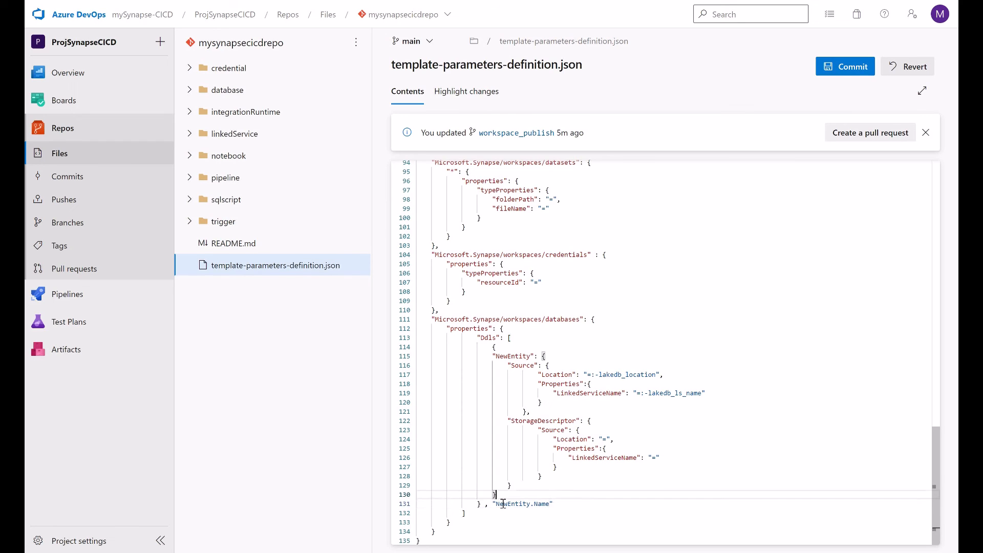
Review the added "NewEntity.Name" element and commit template-parameters-definition.json to main with the default comment.
drag(558, 504, 495, 504)
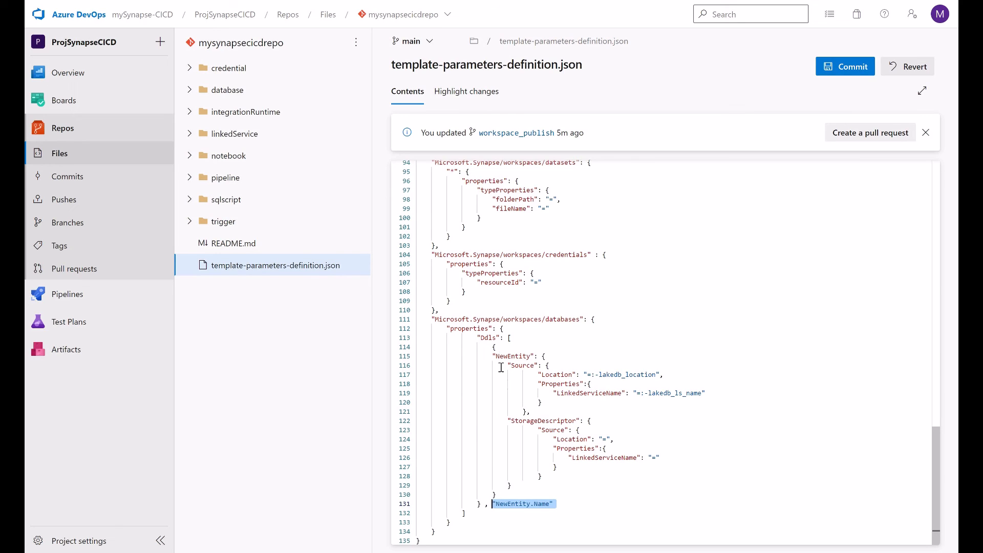
drag(559, 504, 492, 504)
click(859, 73)
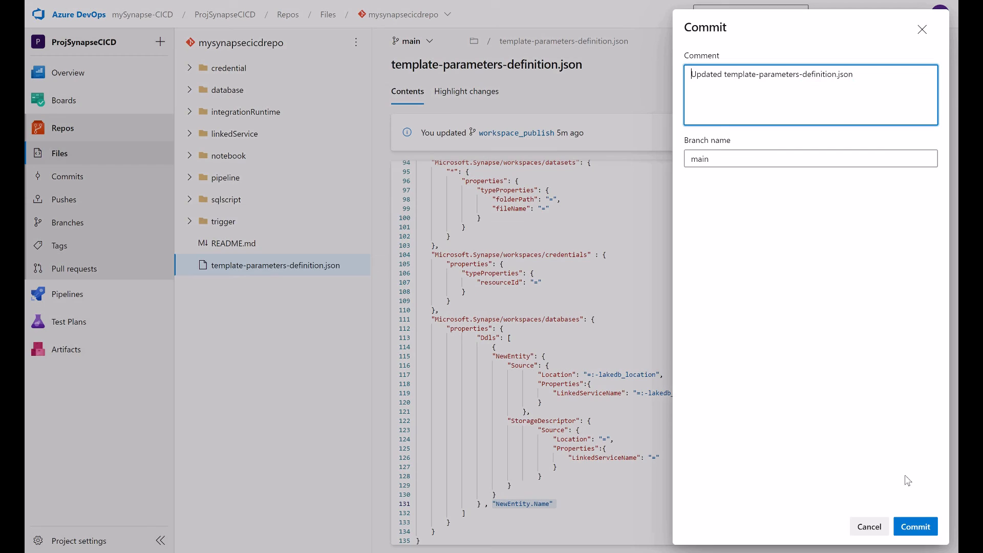
click(918, 526)
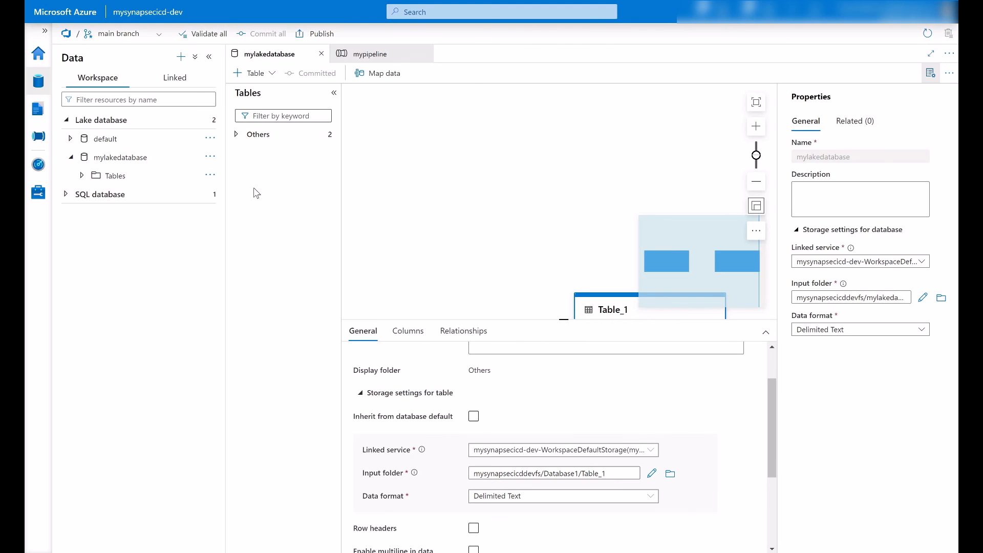
Open mypipeline in Synapse Studio and set the wait time of the Wait1 activity to 1 second.
click(366, 54)
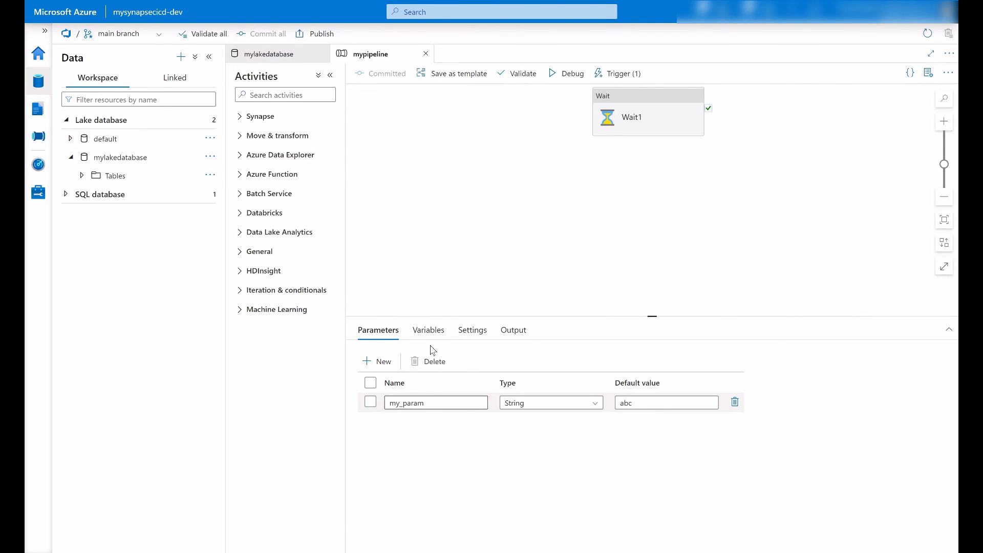
click(626, 135)
click(419, 333)
double_click(492, 358)
text(1)
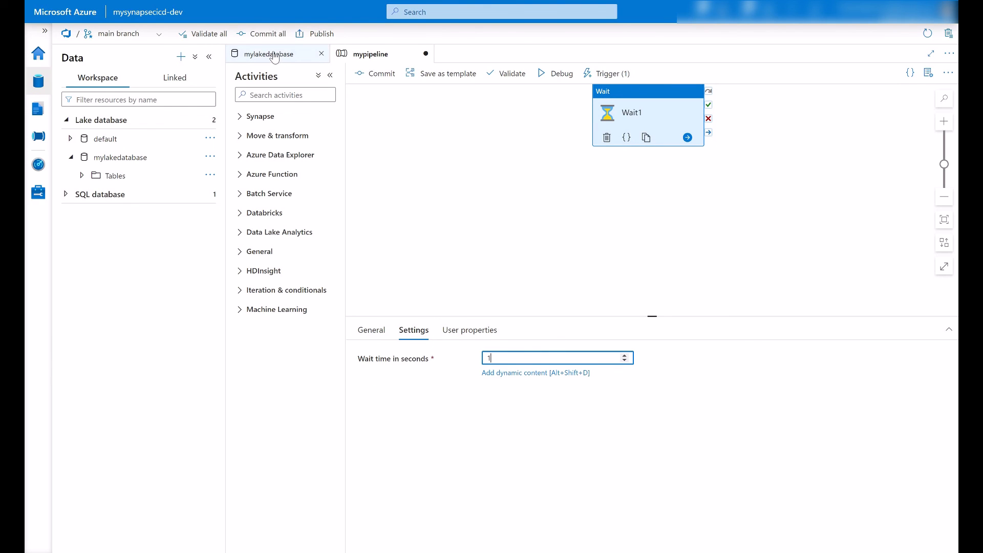
Commit mypipeline to the Git repository and publish the changes from the main branch.
click(376, 75)
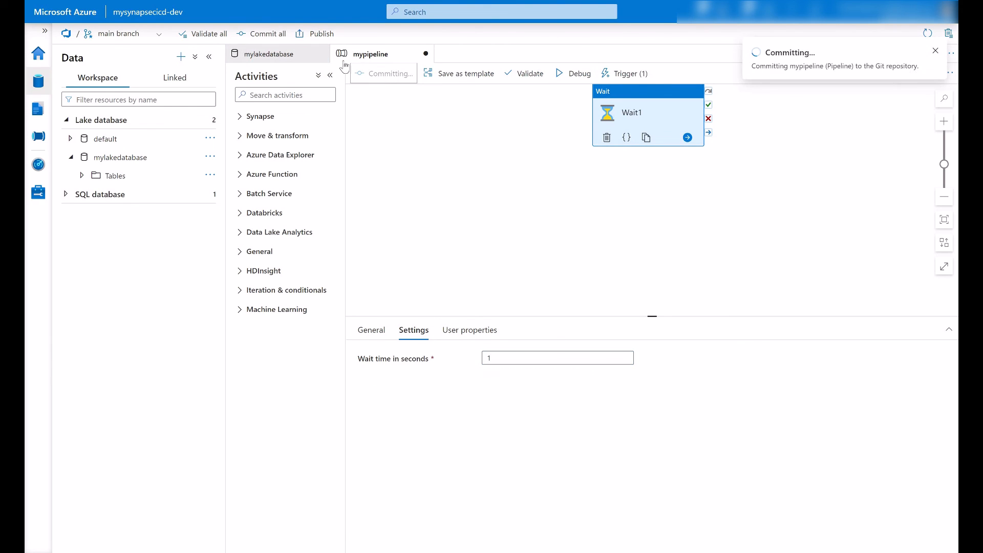
click(321, 38)
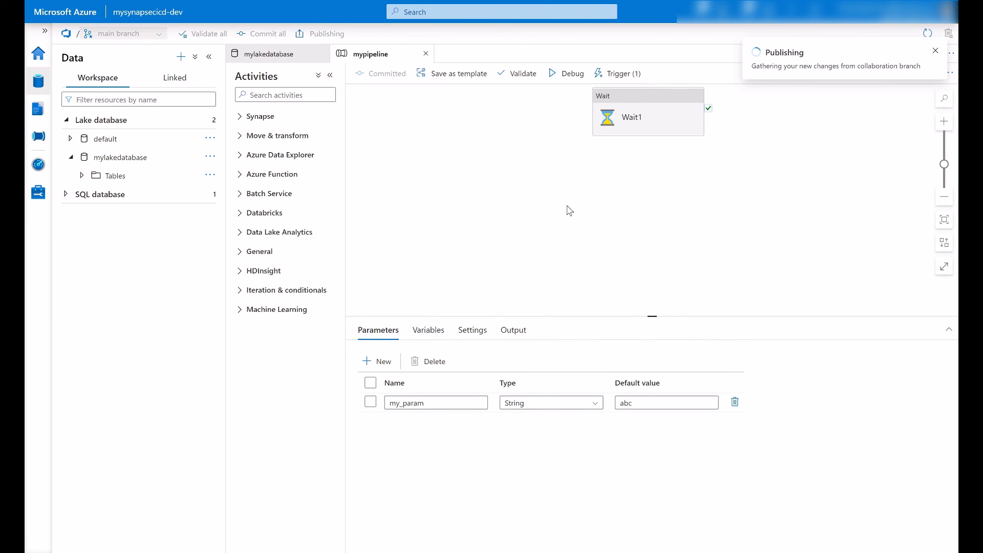
Switch to Azure DevOps, open TemplateParametersForWorkspace.json on workspace_publish and examine the index part of the mylakedatabase table parameter names.
click(633, 537)
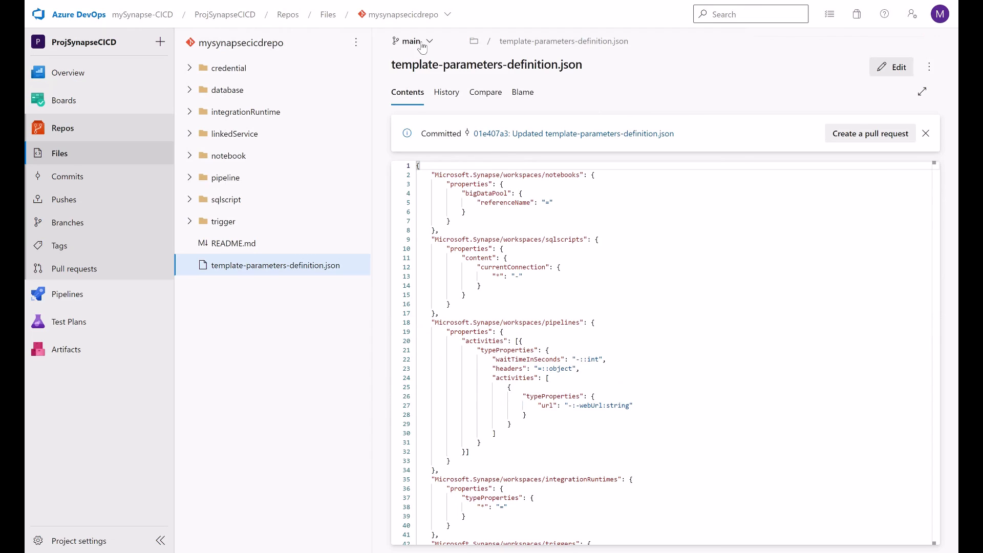
click(412, 41)
click(441, 148)
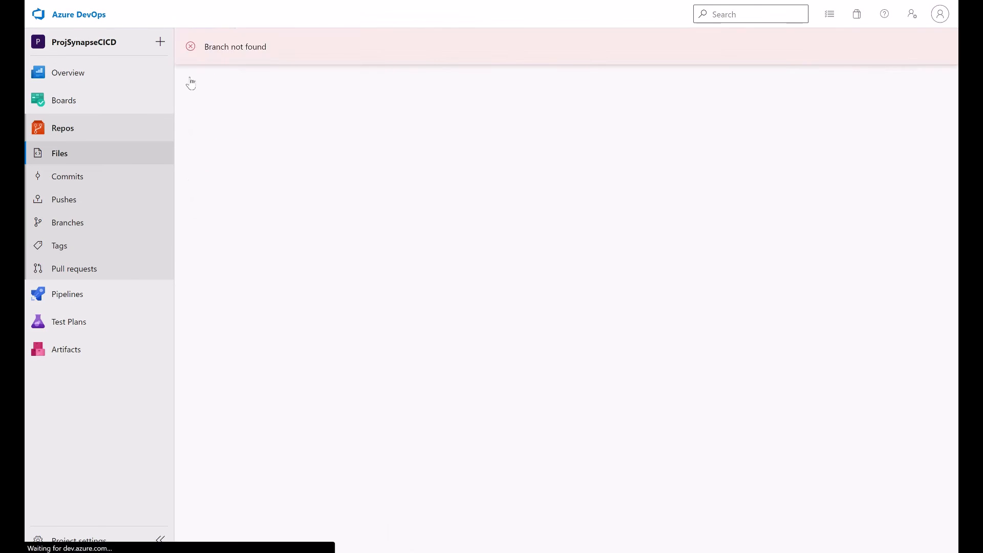
click(328, 157)
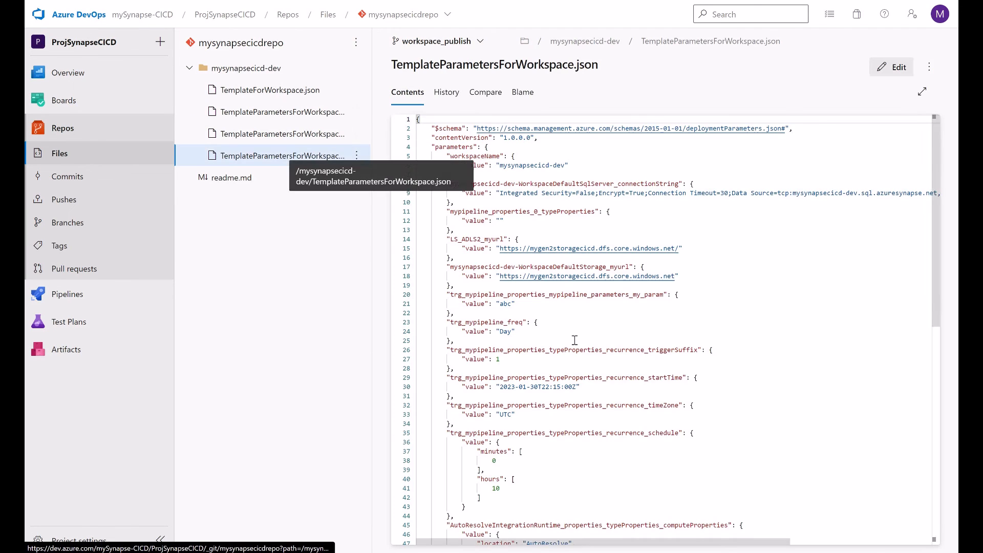
scroll(644, 366, down, 7)
scroll(644, 365, down, 3)
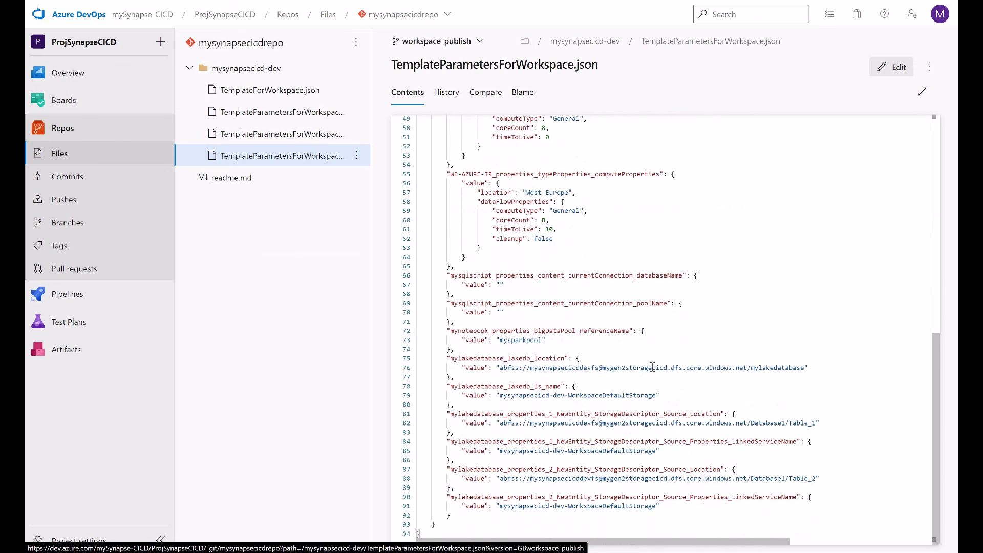
drag(547, 416, 557, 471)
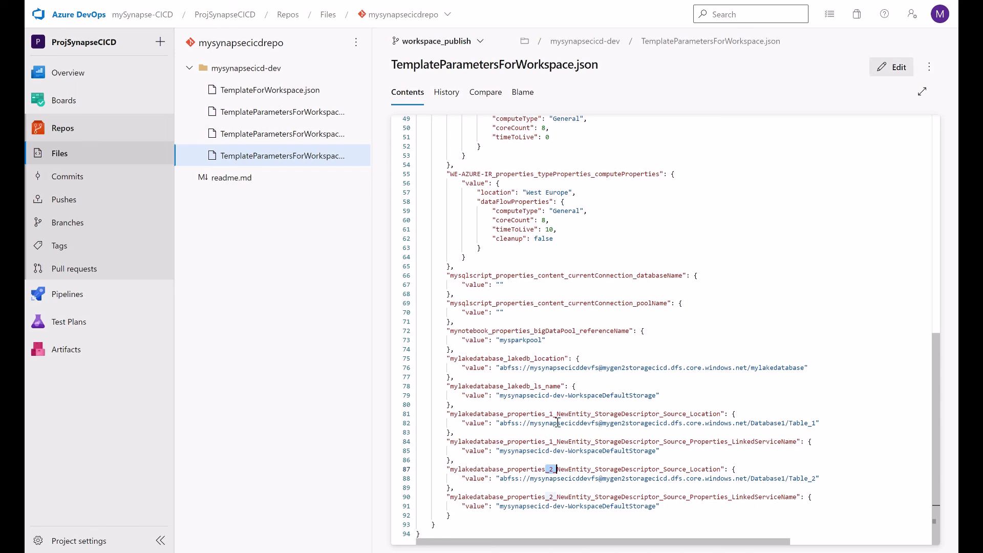
Reload the workspace_publish branch and open TemplateParametersForWorkspace.json in mysynapsecicd-dev at the mylakedatabase parameters.
click(269, 69)
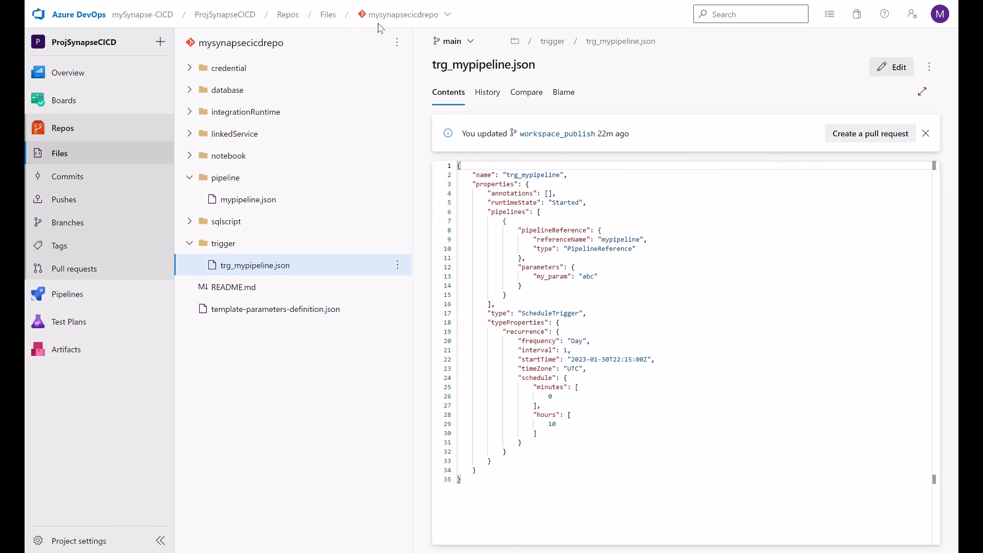
click(453, 40)
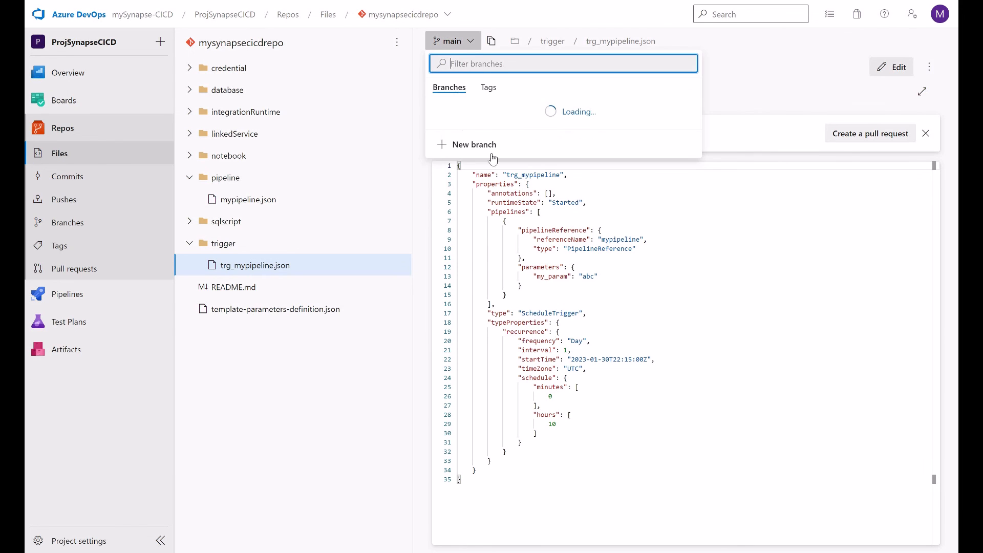
click(491, 148)
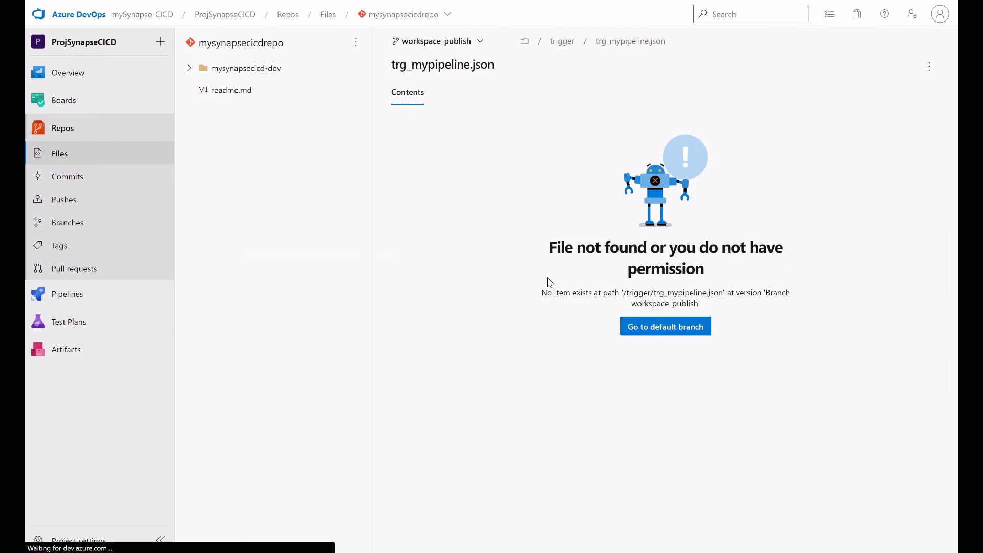
click(189, 69)
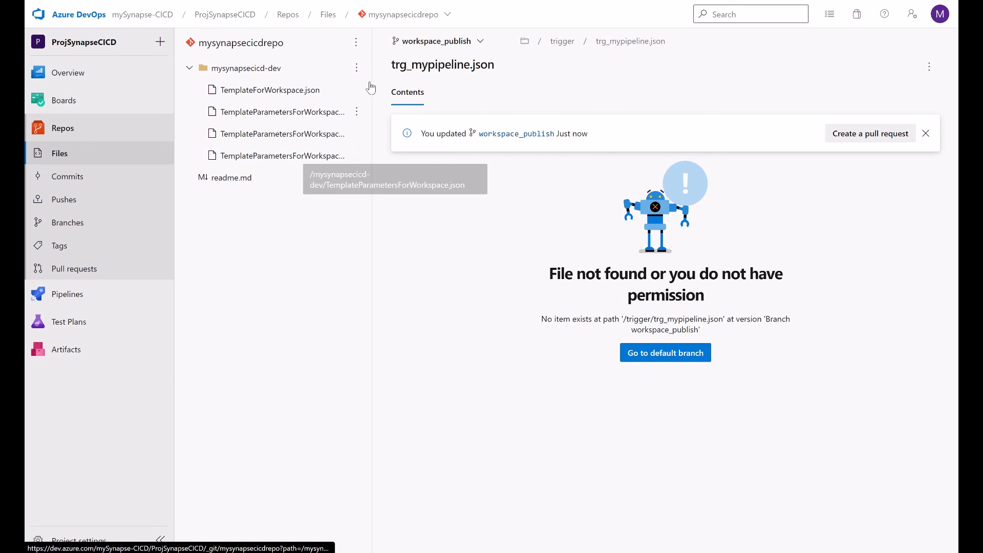
click(272, 72)
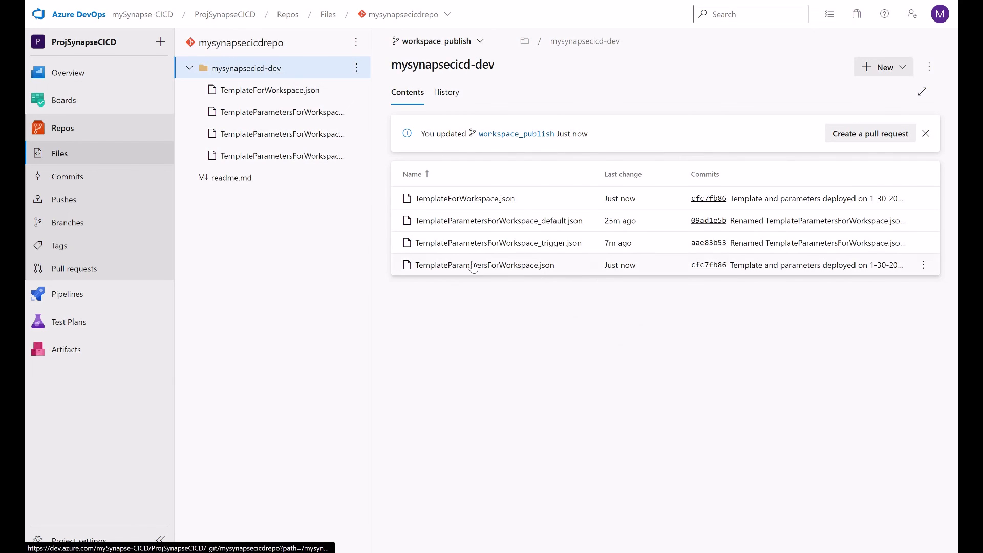
click(257, 156)
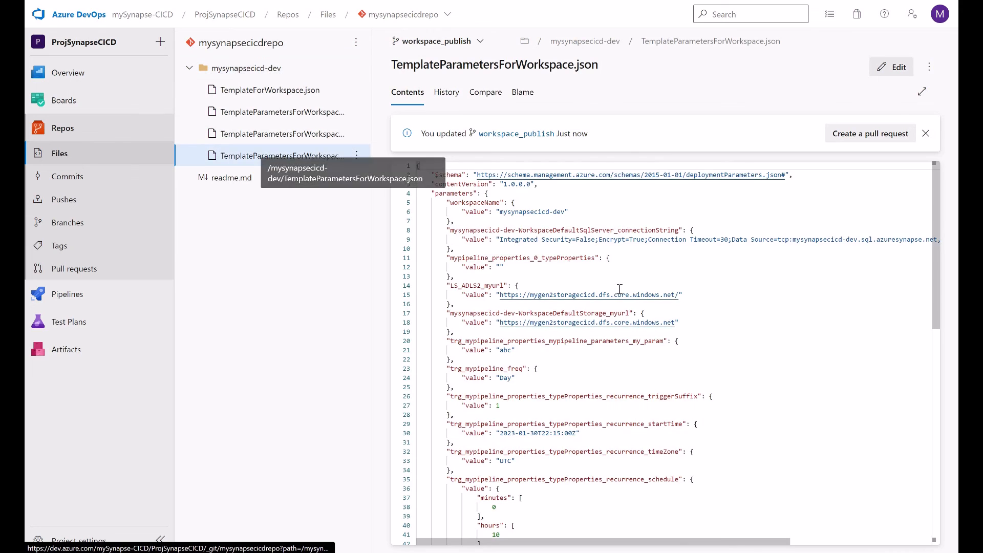
scroll(620, 289, down, 5)
scroll(620, 289, down, 5)
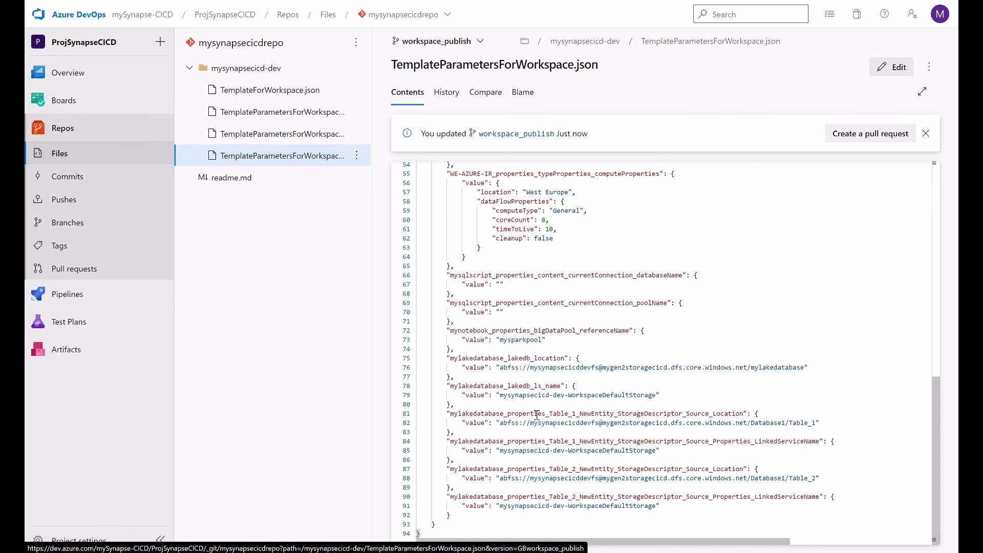
Examine the table names and the Location and LinkedServiceName endings in the mylakedatabase parameter names for Table_1 and Table_2.
drag(544, 414, 579, 414)
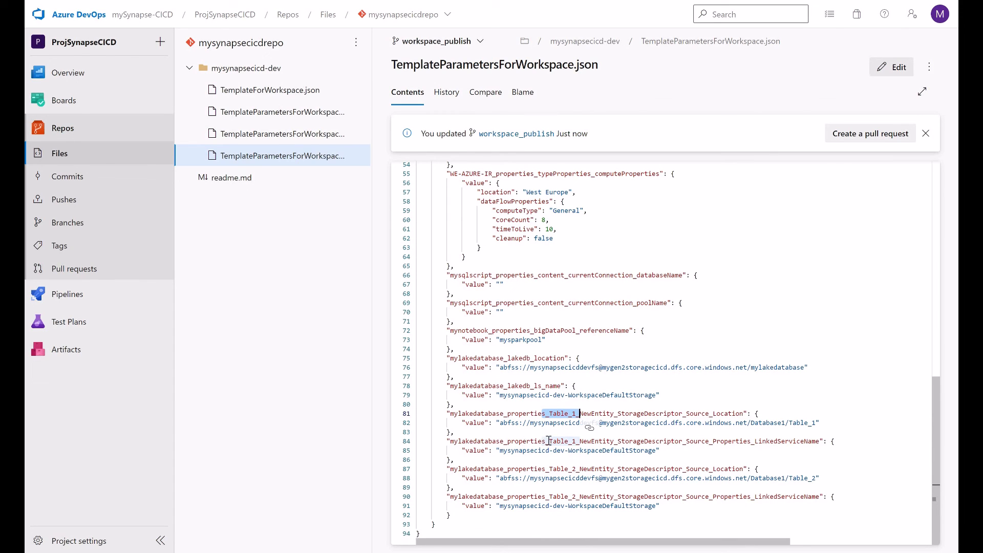
drag(550, 442, 778, 441)
drag(697, 414, 743, 414)
drag(545, 469, 579, 497)
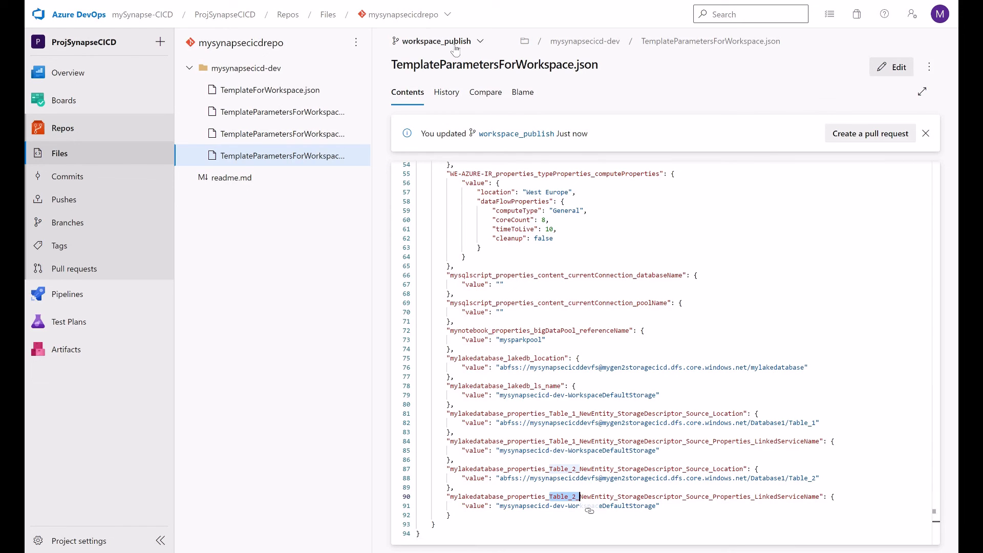
Open template-parameters-definition.json on main and review the "NewEntity.Name" element in the databases Ddls array and the triggers section.
click(438, 41)
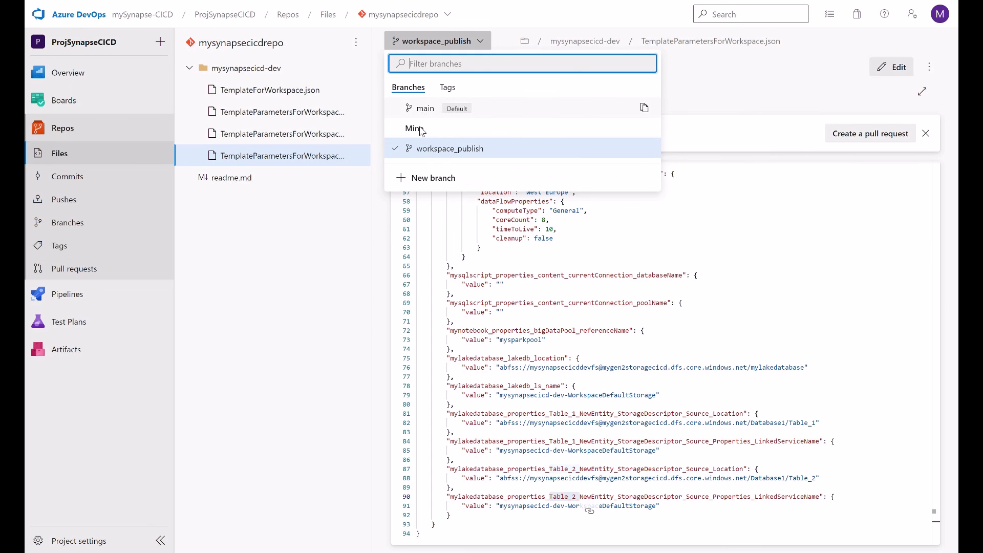
click(423, 110)
click(307, 266)
scroll(720, 278, down, 15)
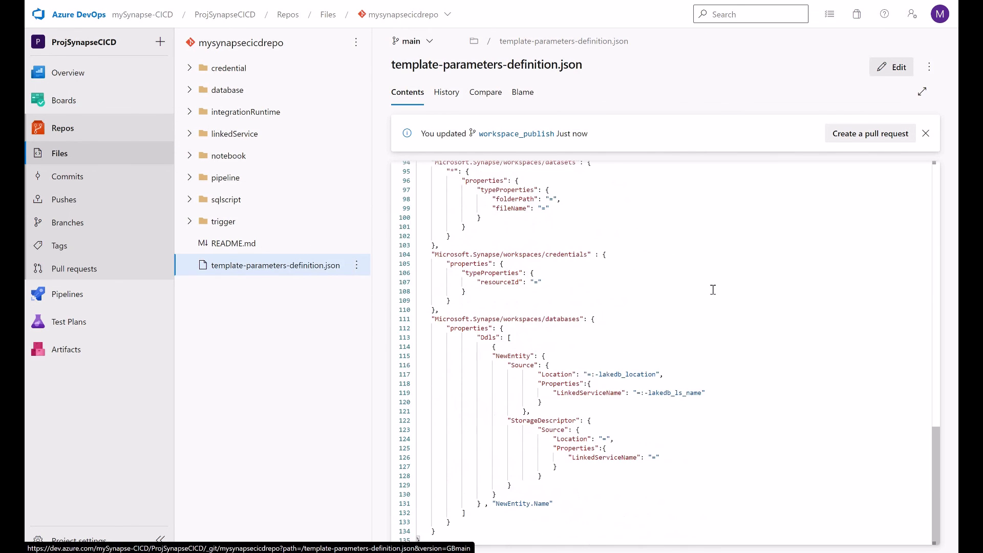
drag(558, 504, 485, 504)
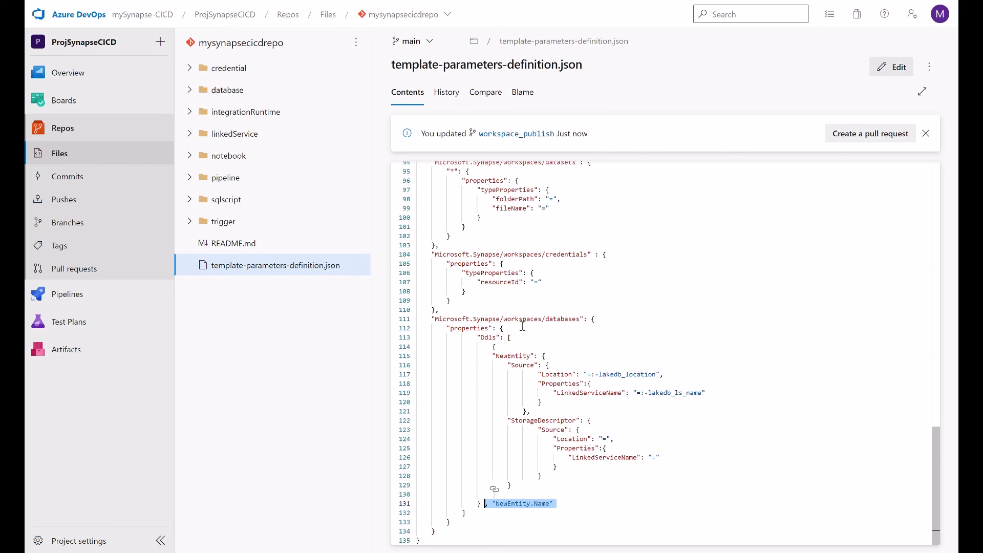
scroll(522, 326, up, 10)
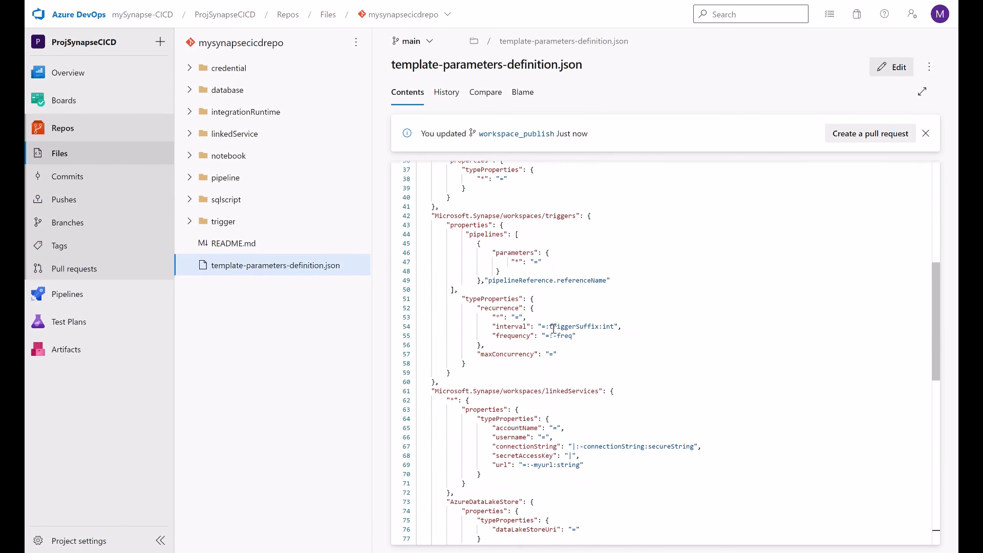